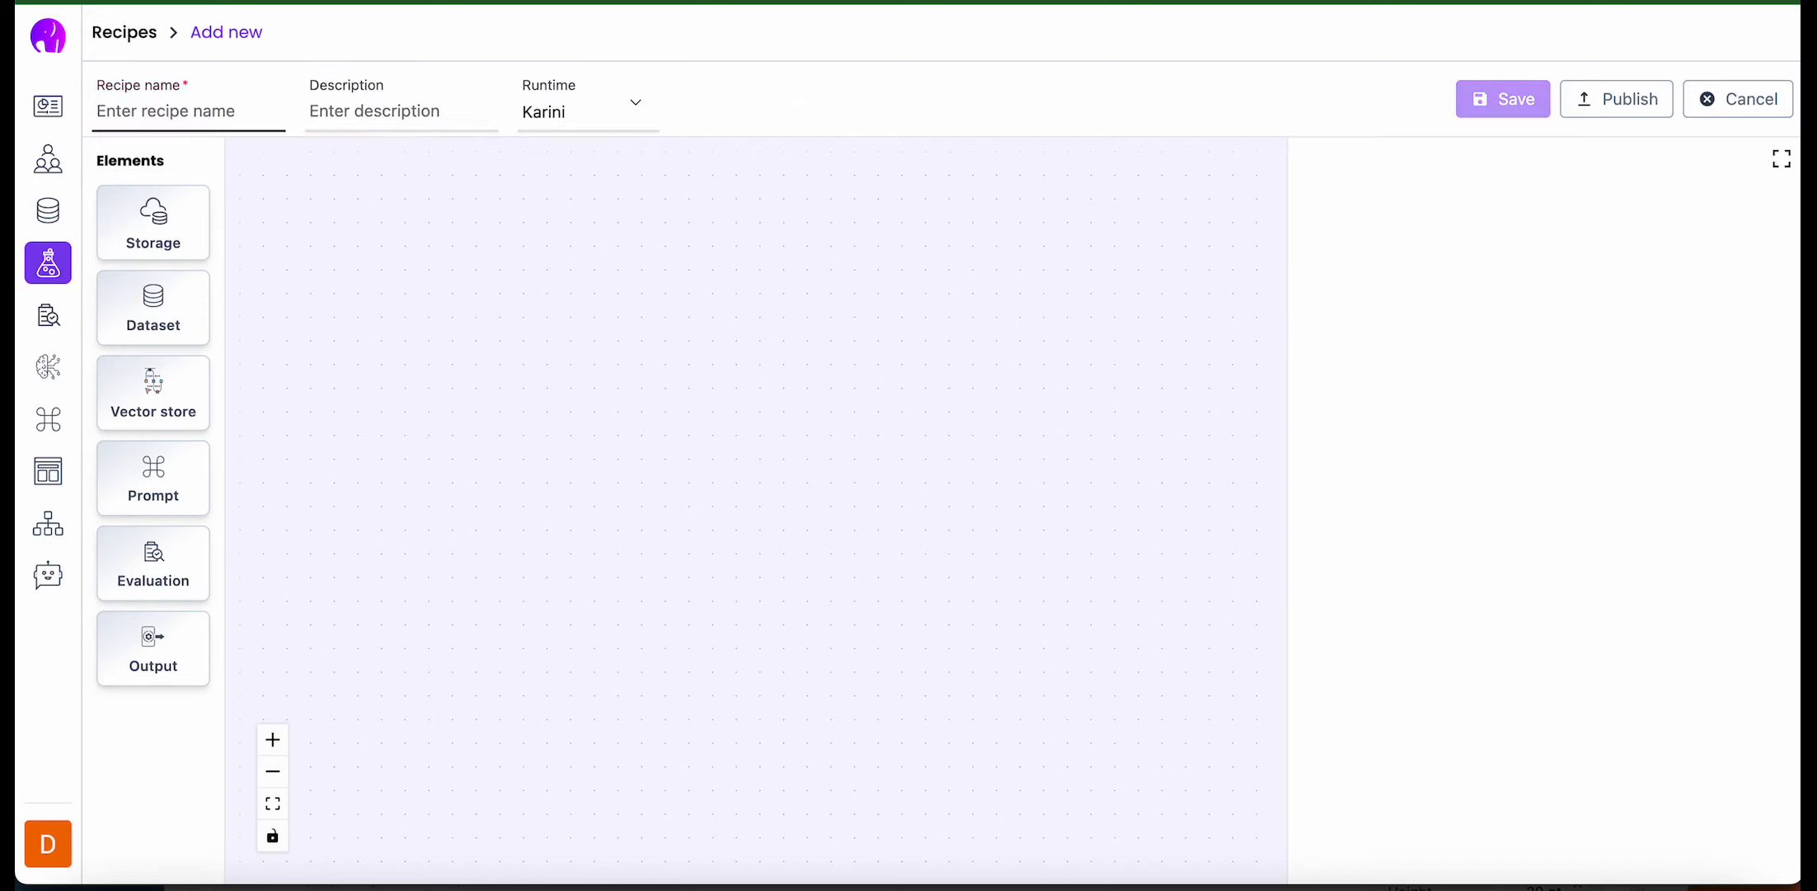
- Name the new recipe Demo Legal Recipe
left_click(165, 110)
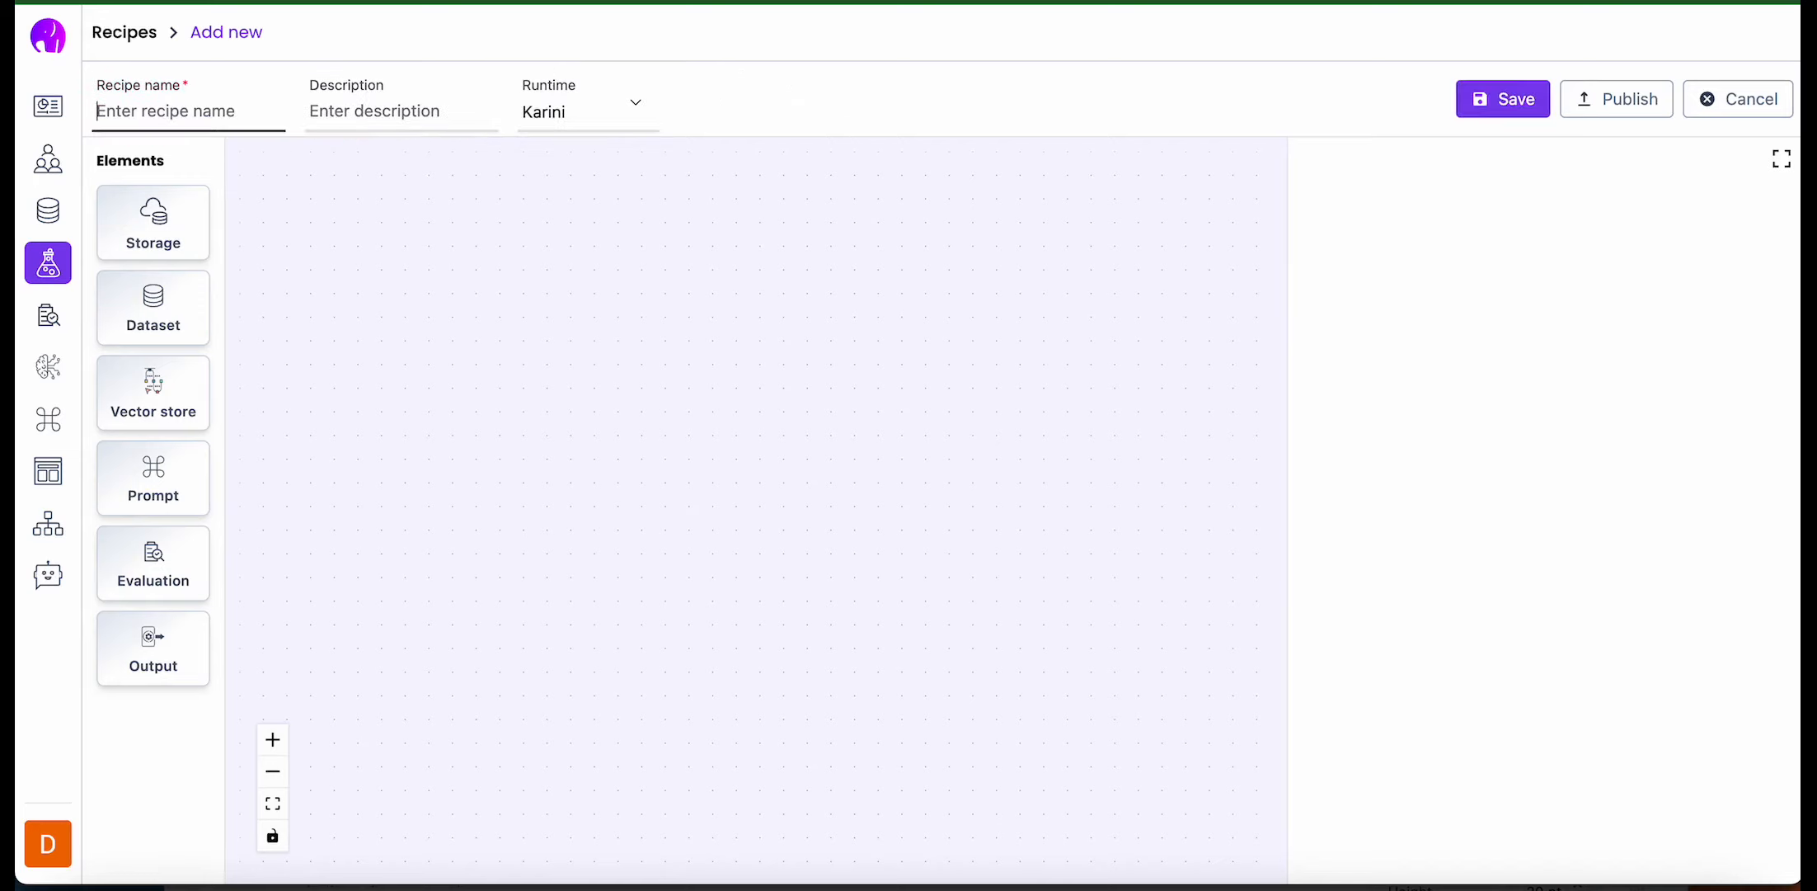
type("Demo Legal Recipe")
left_click(531, 578)
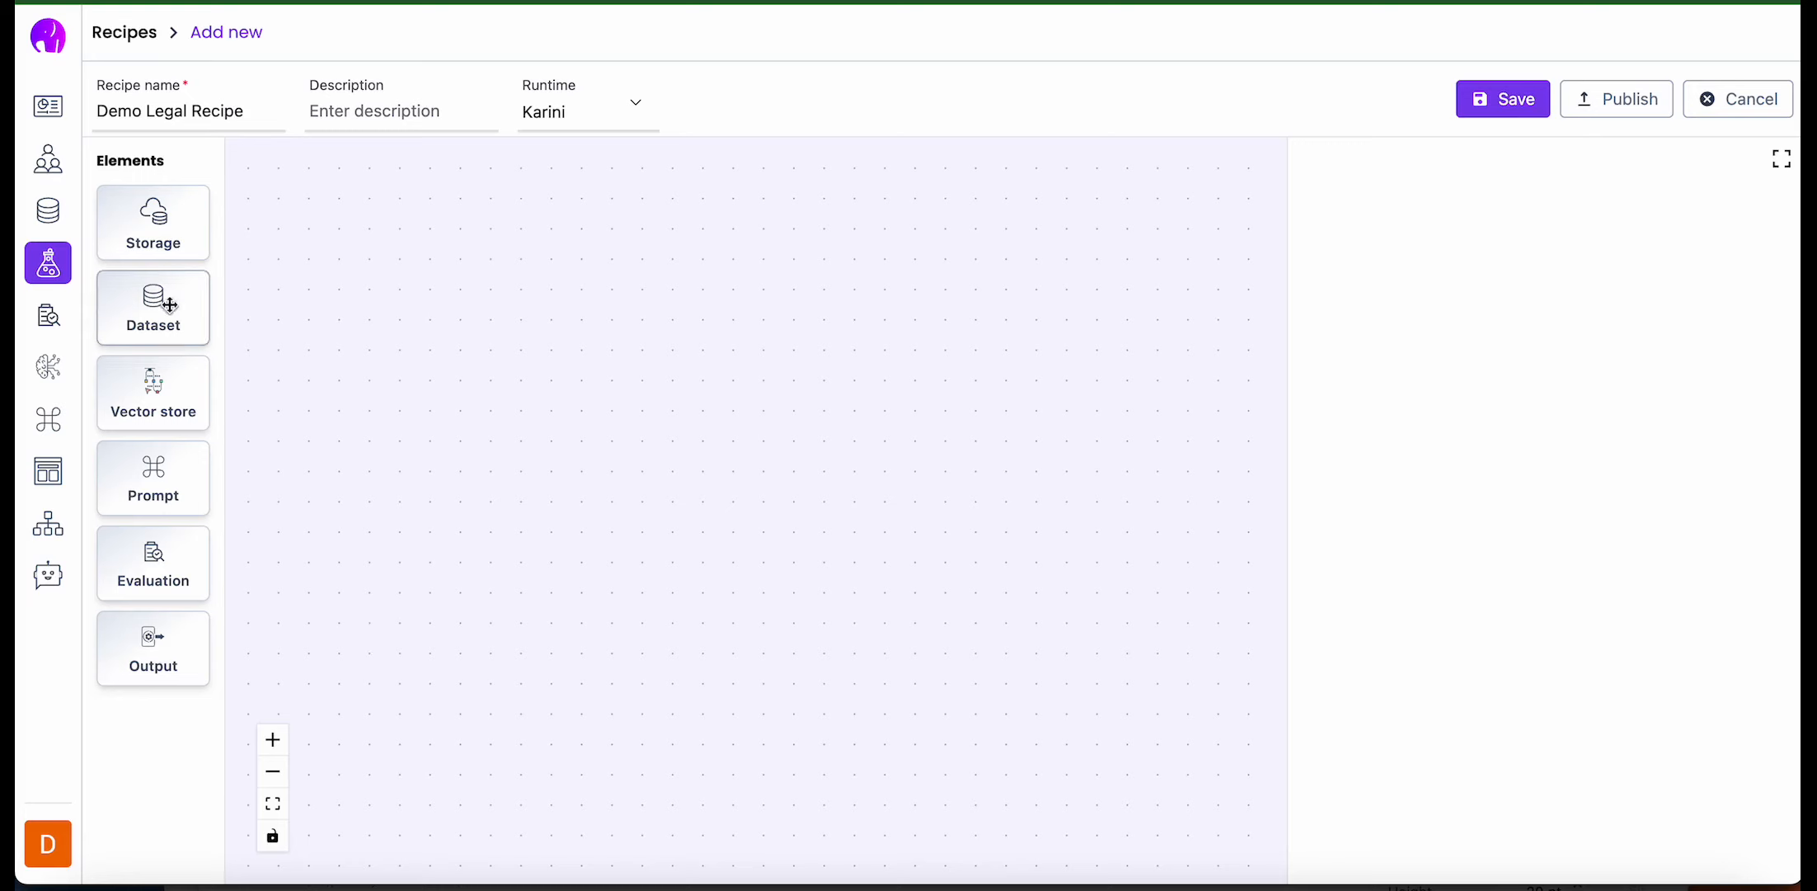
- Place Storage, Dataset, Vector store, Prompt and Output elements in a row across the recipe canvas
left_click_drag(146, 224, 359, 349)
left_click_drag(178, 312, 598, 375)
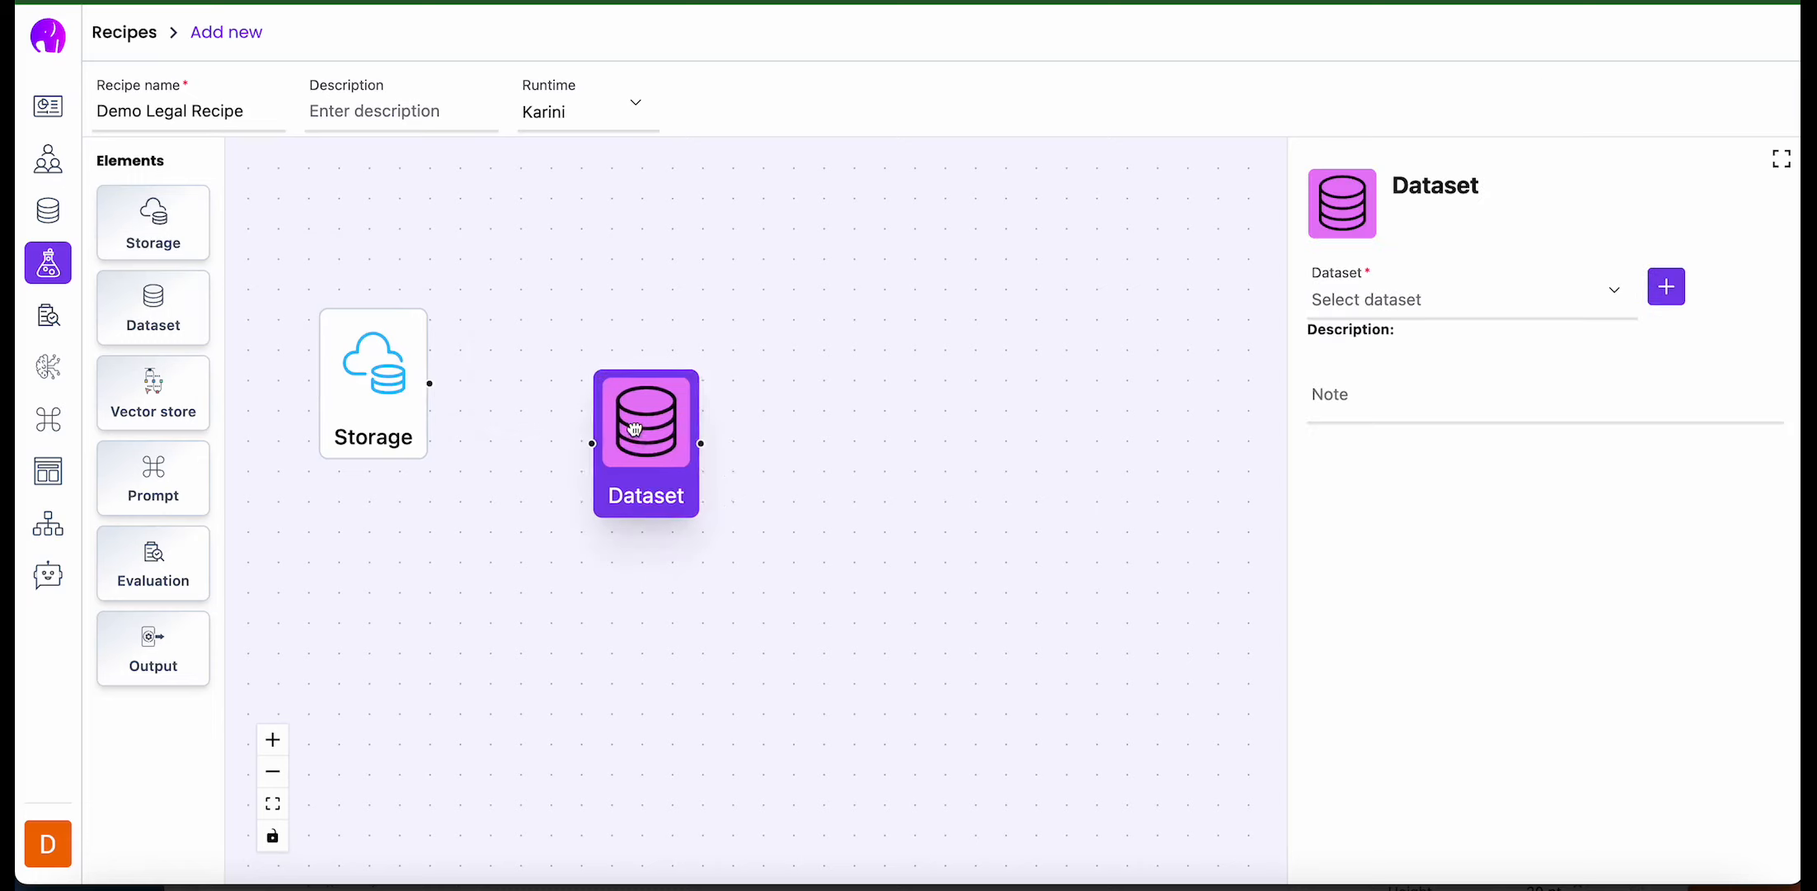
left_click_drag(629, 436, 576, 376)
left_click_drag(161, 393, 804, 349)
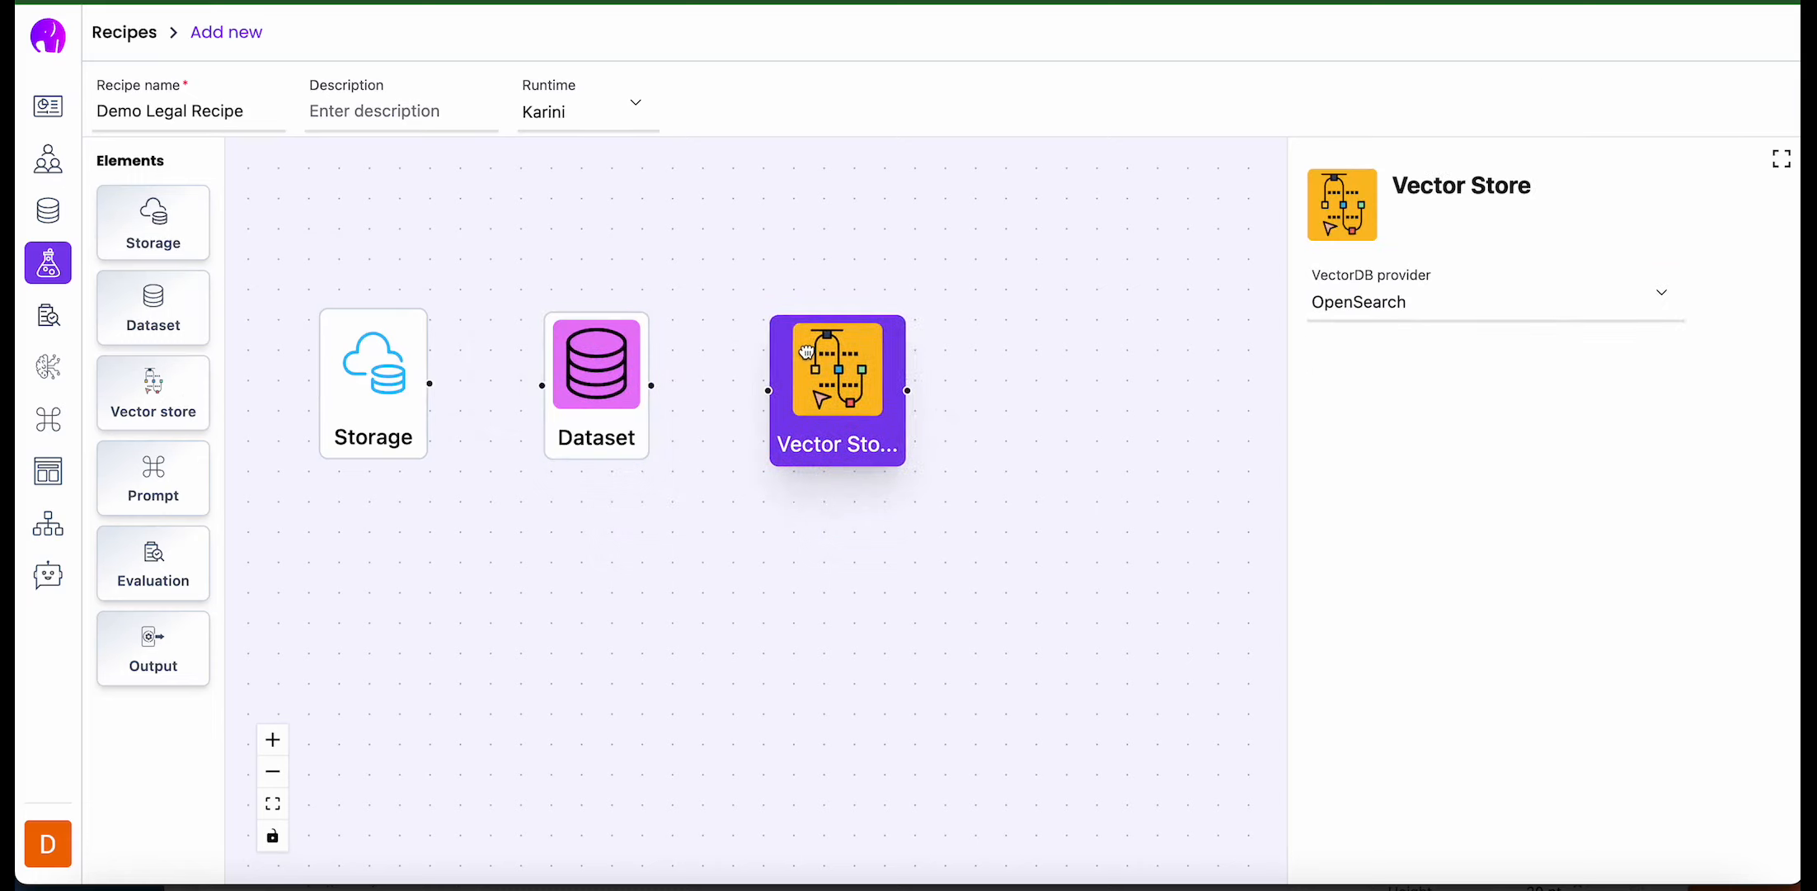
left_click_drag(153, 466, 1076, 391)
left_click_drag(1137, 480, 1087, 404)
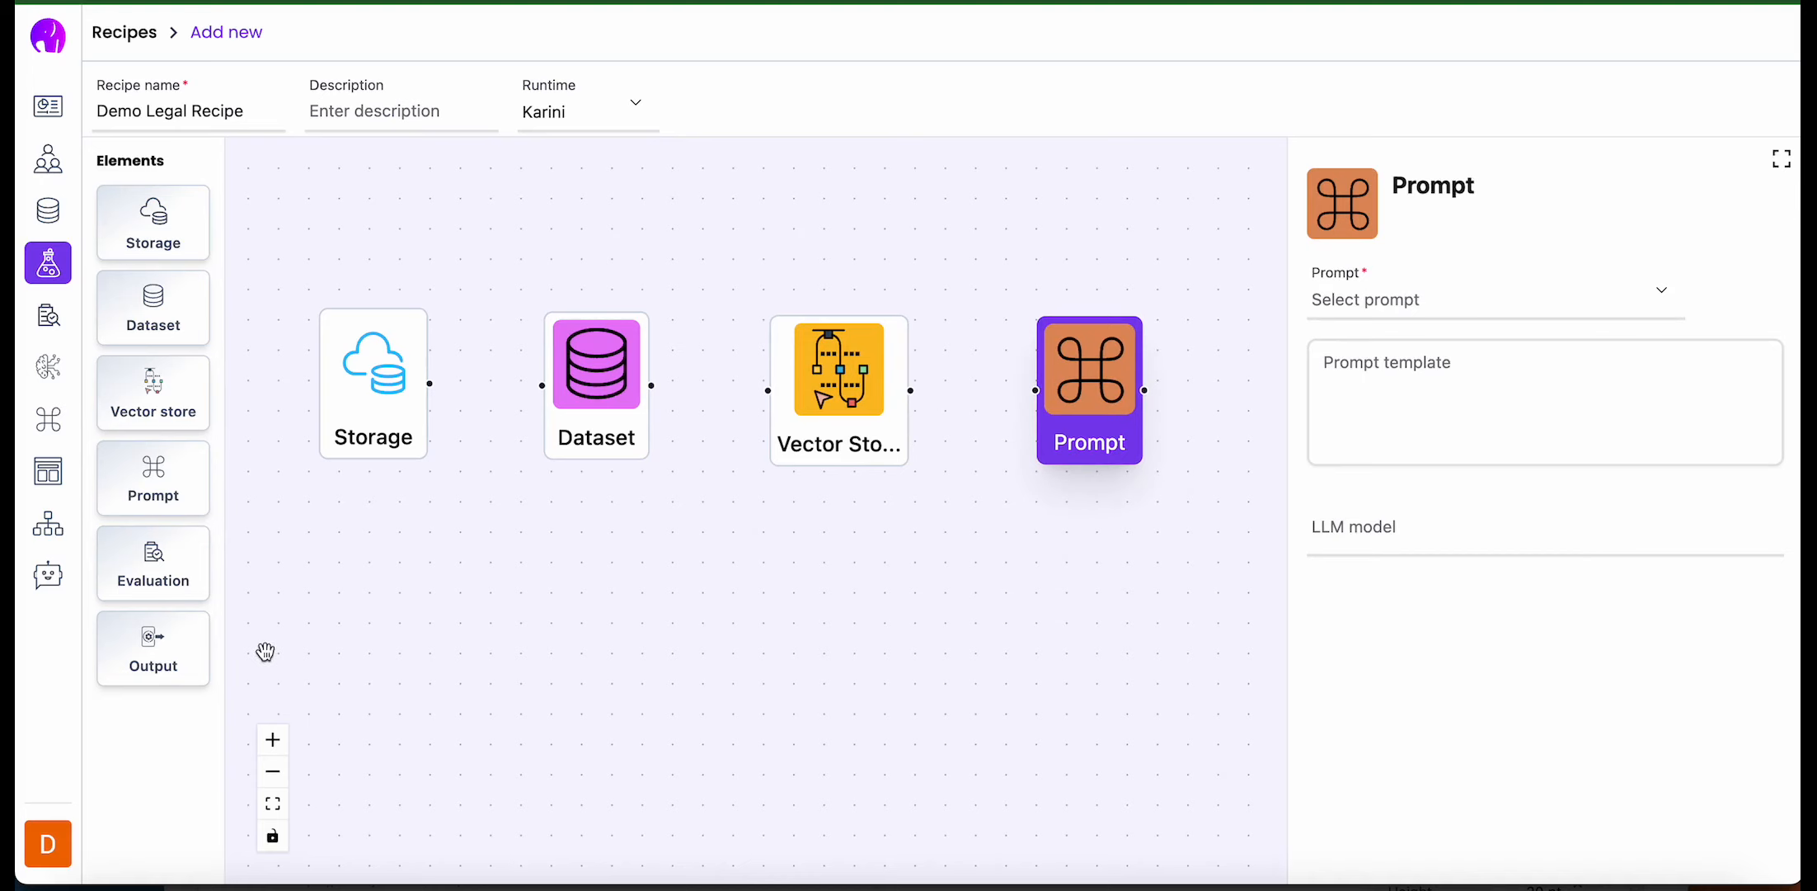
scroll(590, 659, "down", 1)
scroll(586, 658, "down", 1)
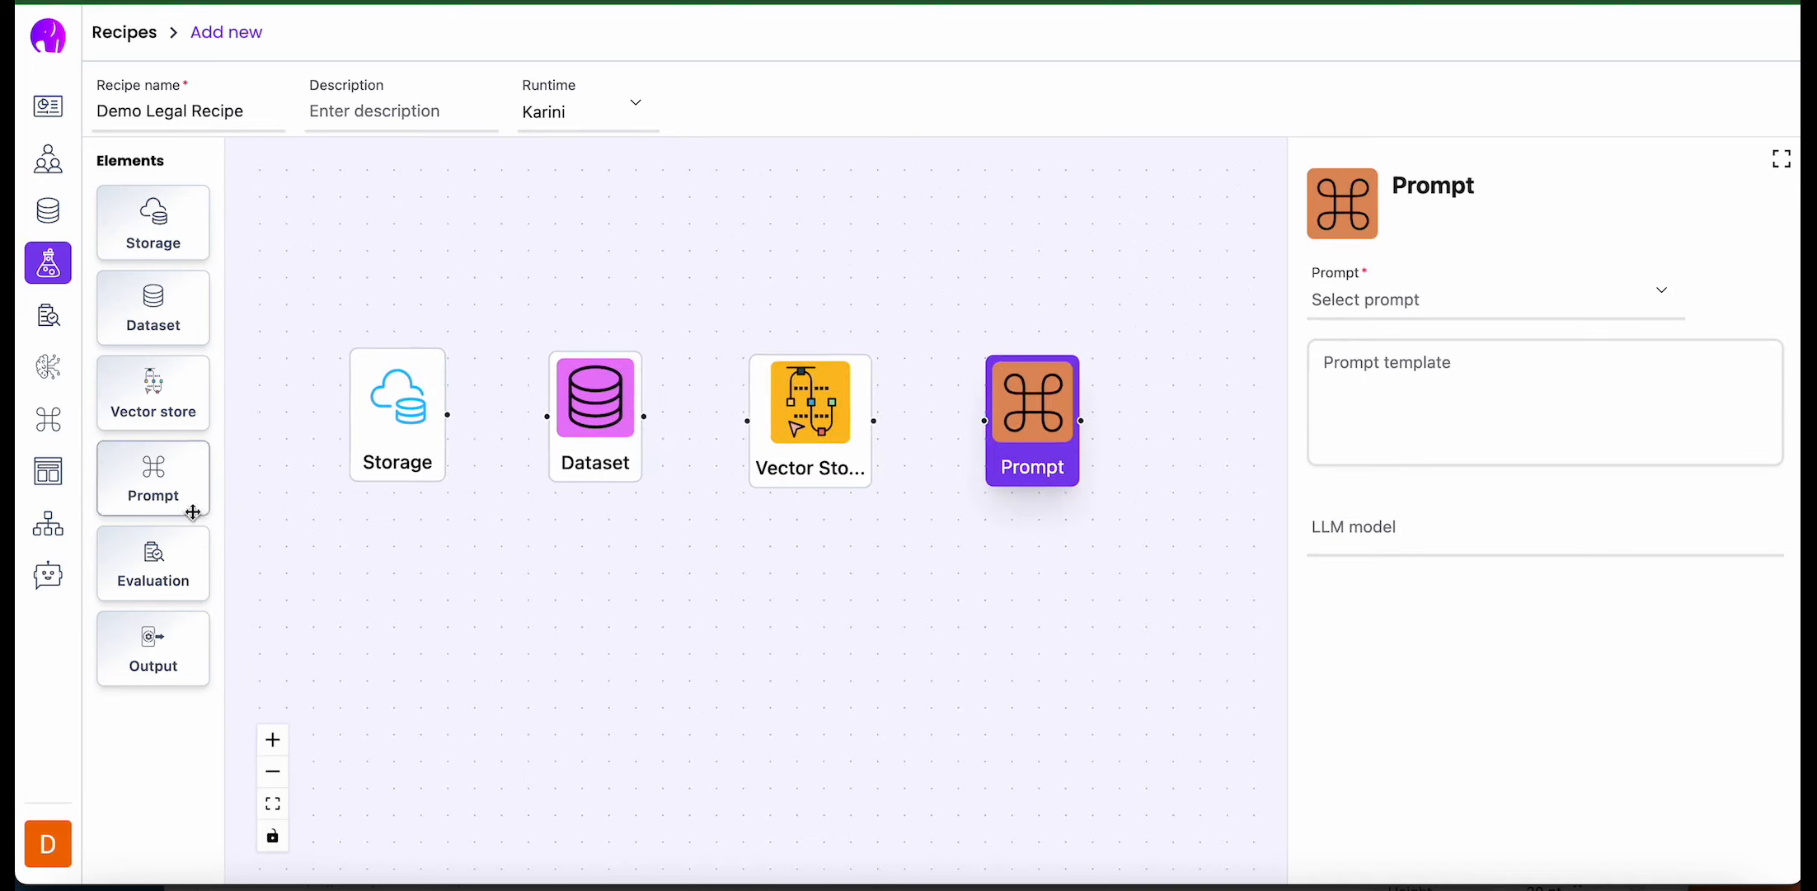
left_click_drag(154, 647, 1109, 428)
- Connect the elements in sequence from Storage through to Output, and stagger them vertically so the link labels no longer overlap
left_click_drag(332, 414, 635, 421)
left_click_drag(757, 421, 872, 420)
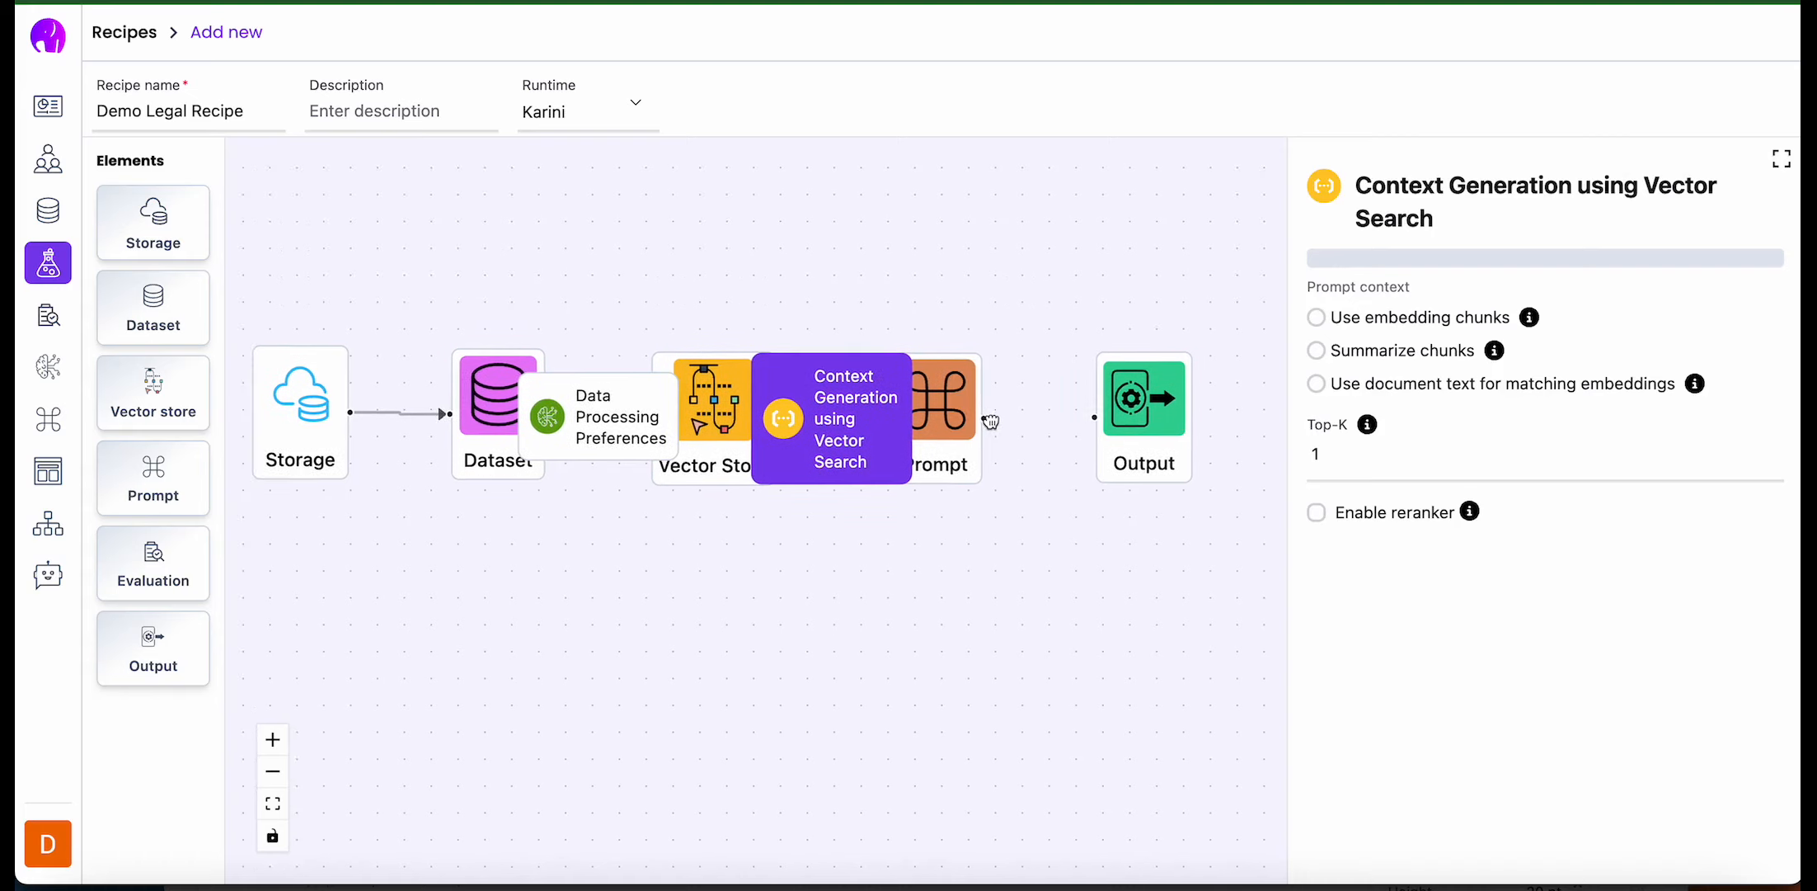
left_click_drag(980, 427, 1096, 426)
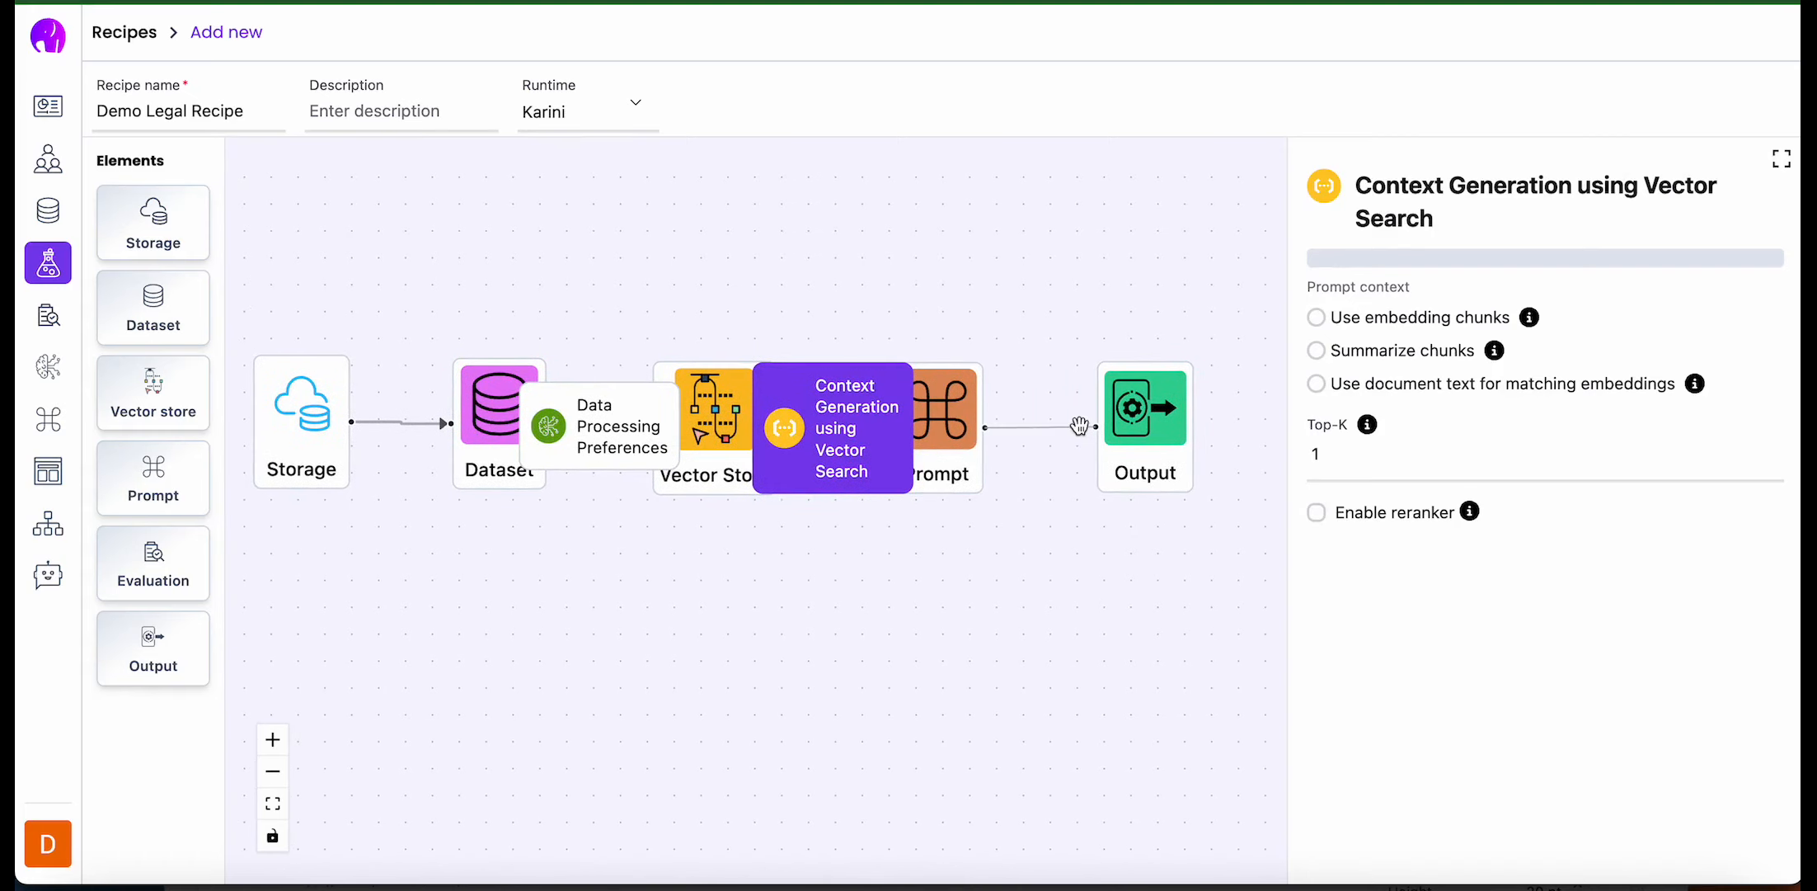
left_click_drag(476, 401, 473, 306)
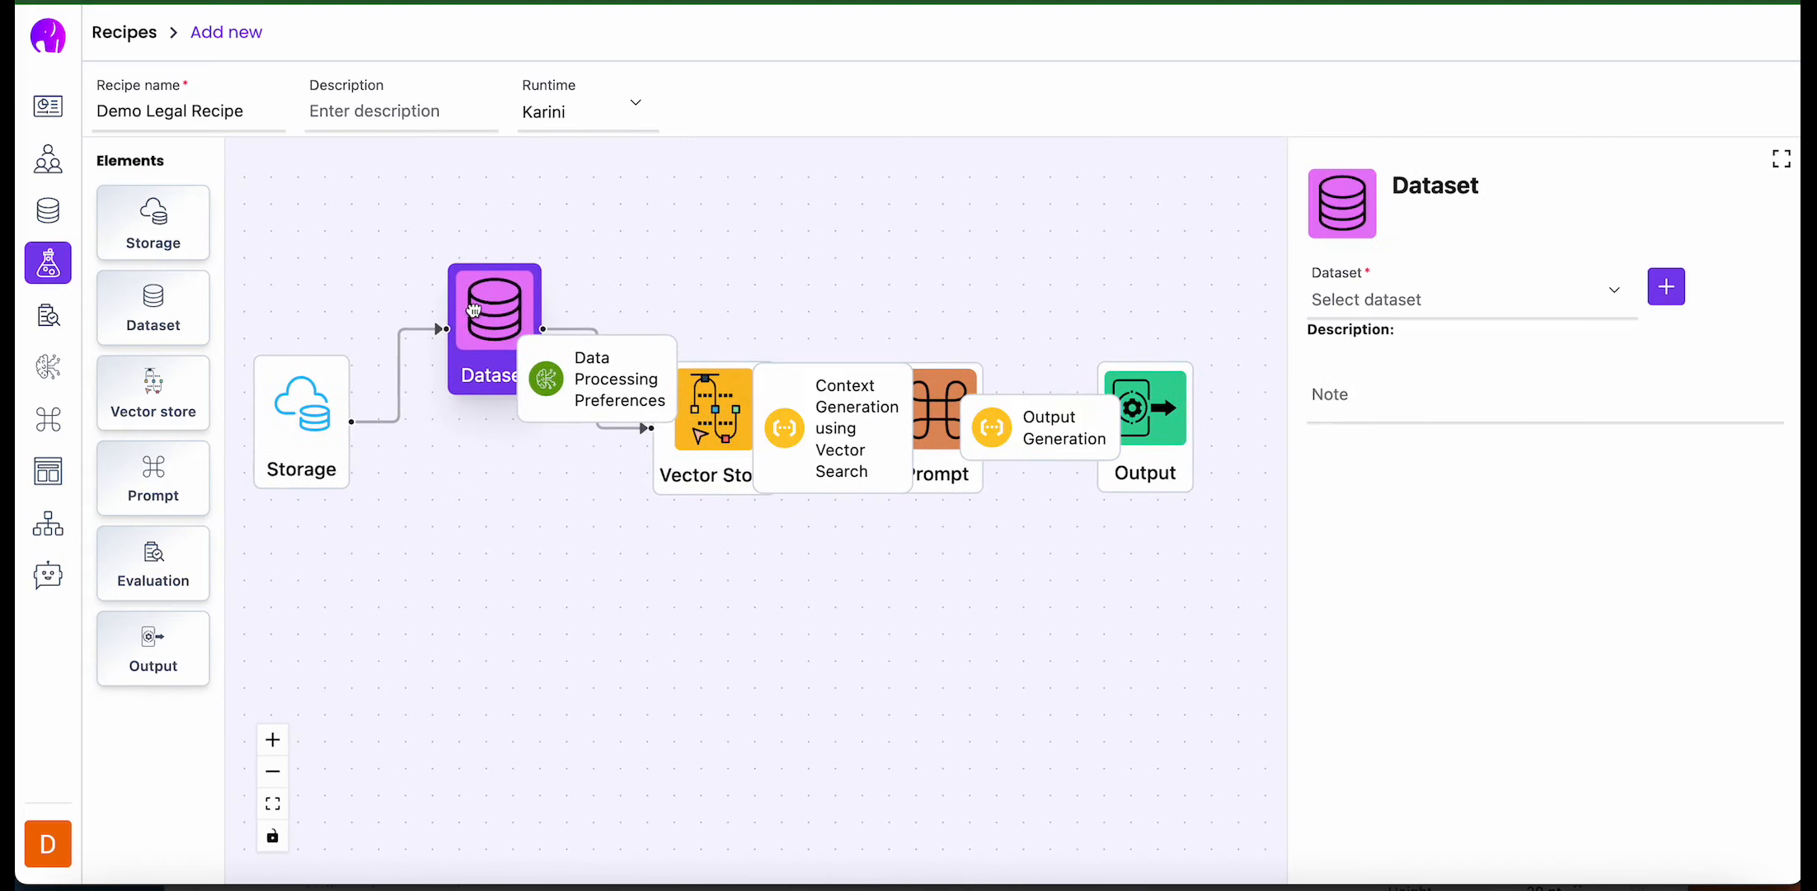
left_click_drag(750, 425, 723, 612)
- Set the Storage element's connector type to Amazon S3 with the bucket path s3://demosllm/judgements
left_click(317, 445)
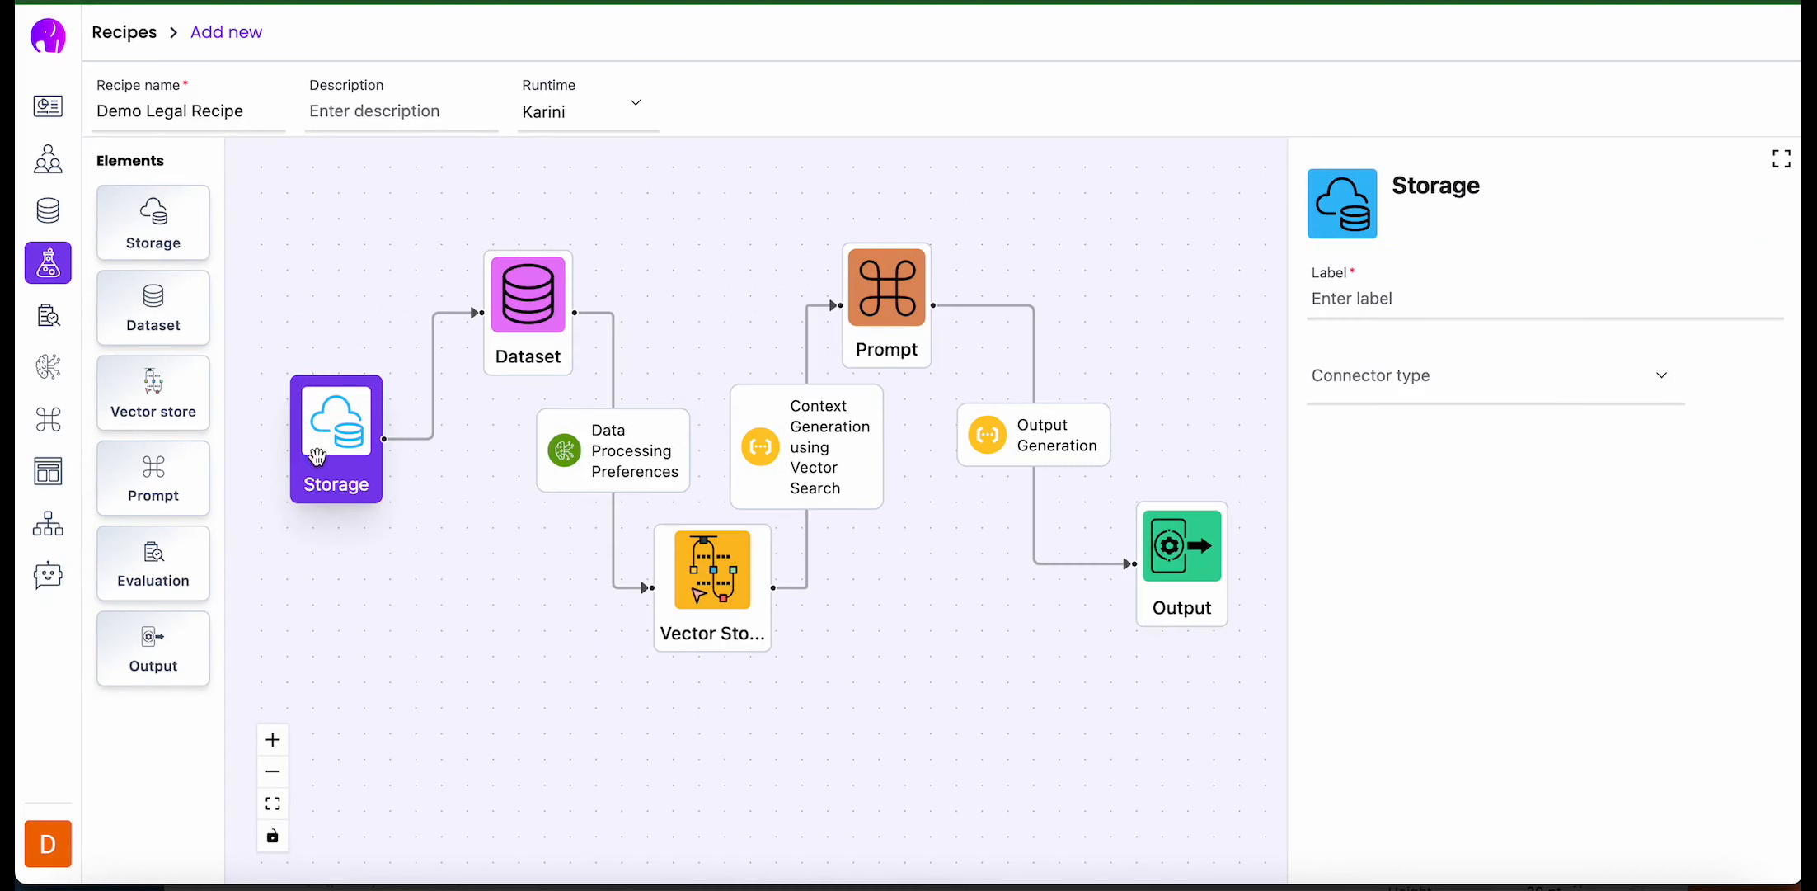
left_click(1426, 297)
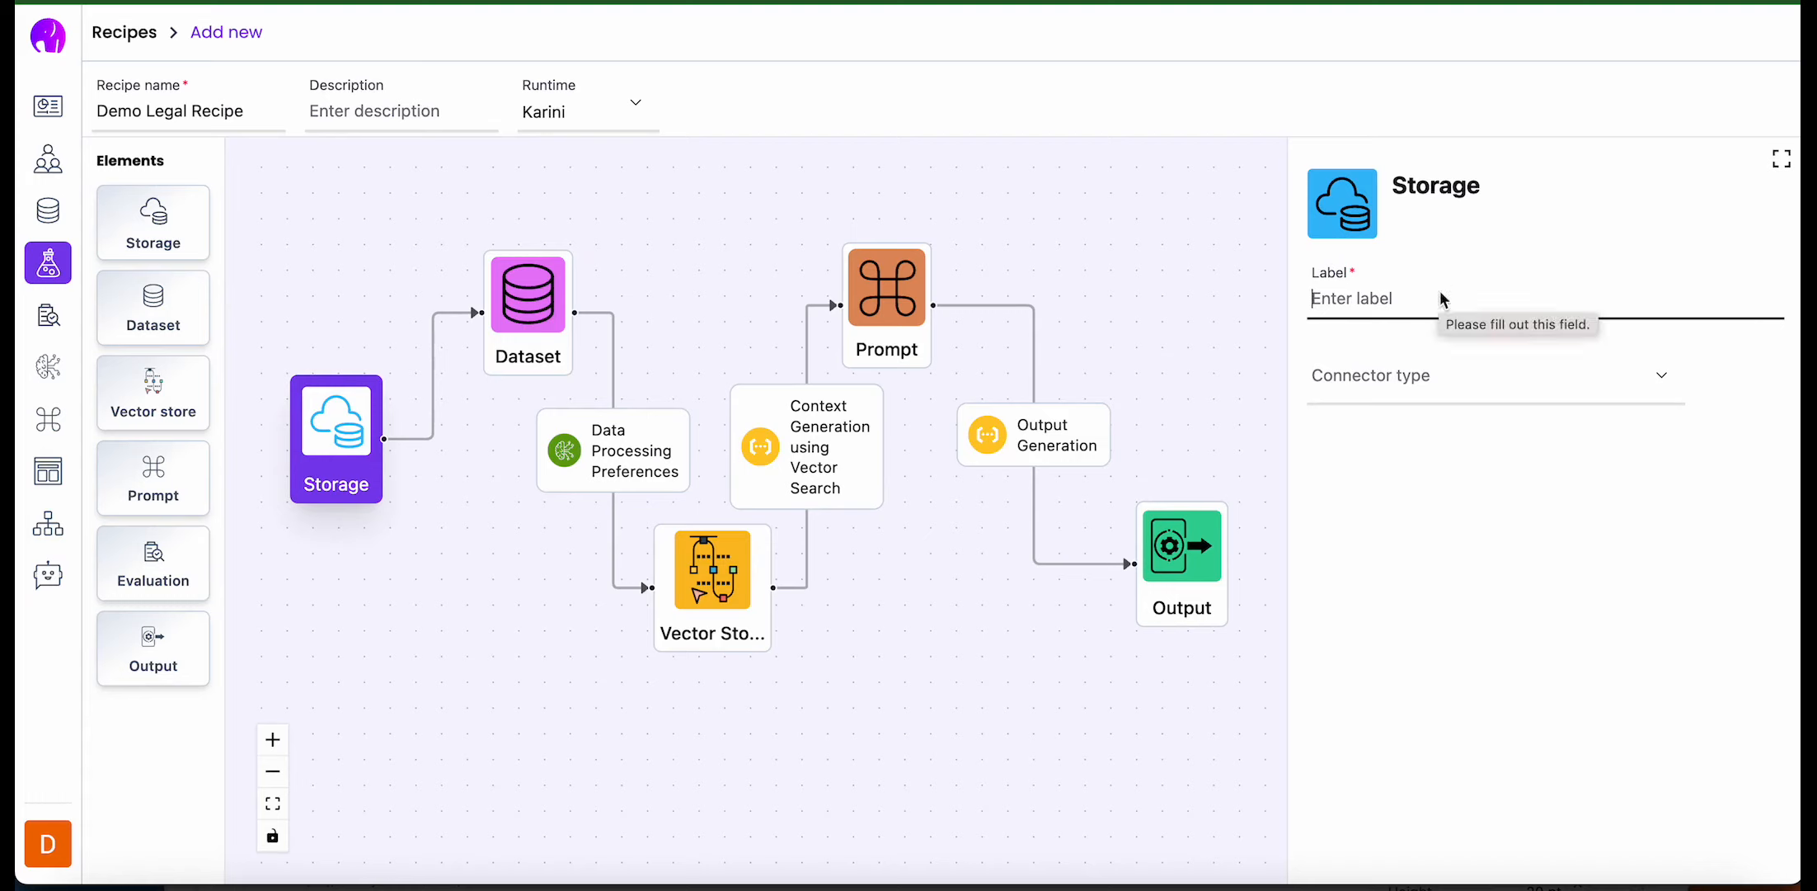
left_click(1383, 375)
left_click(1415, 440)
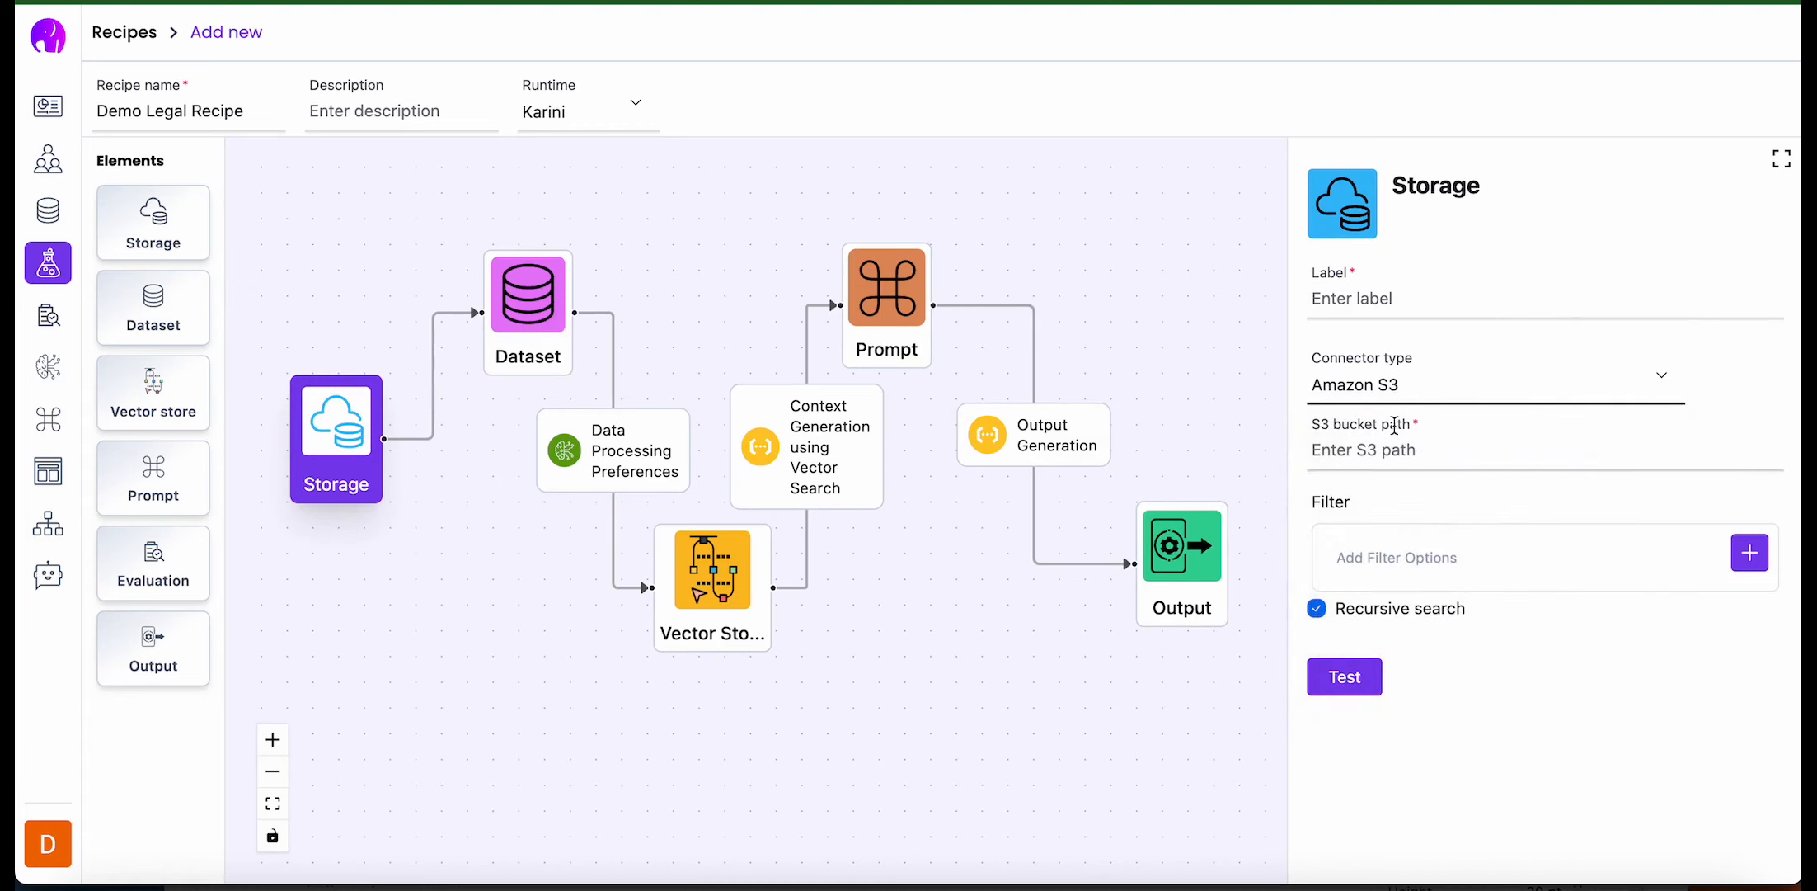
left_click(1383, 449)
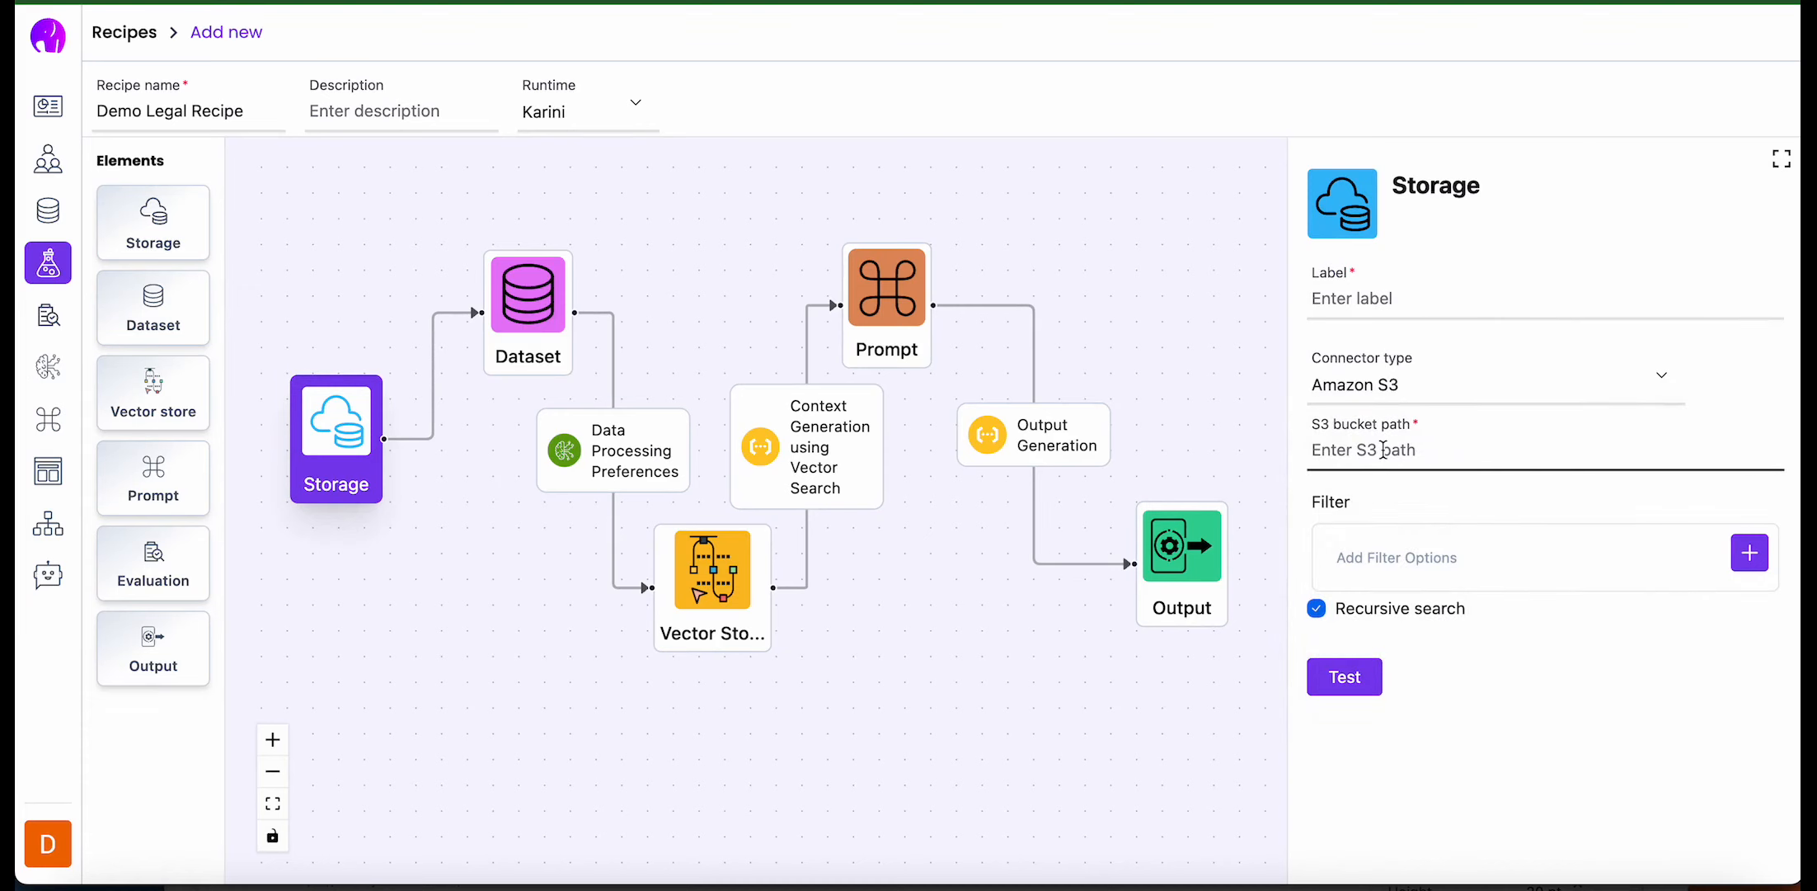
type("s3://demosllm/judgements")
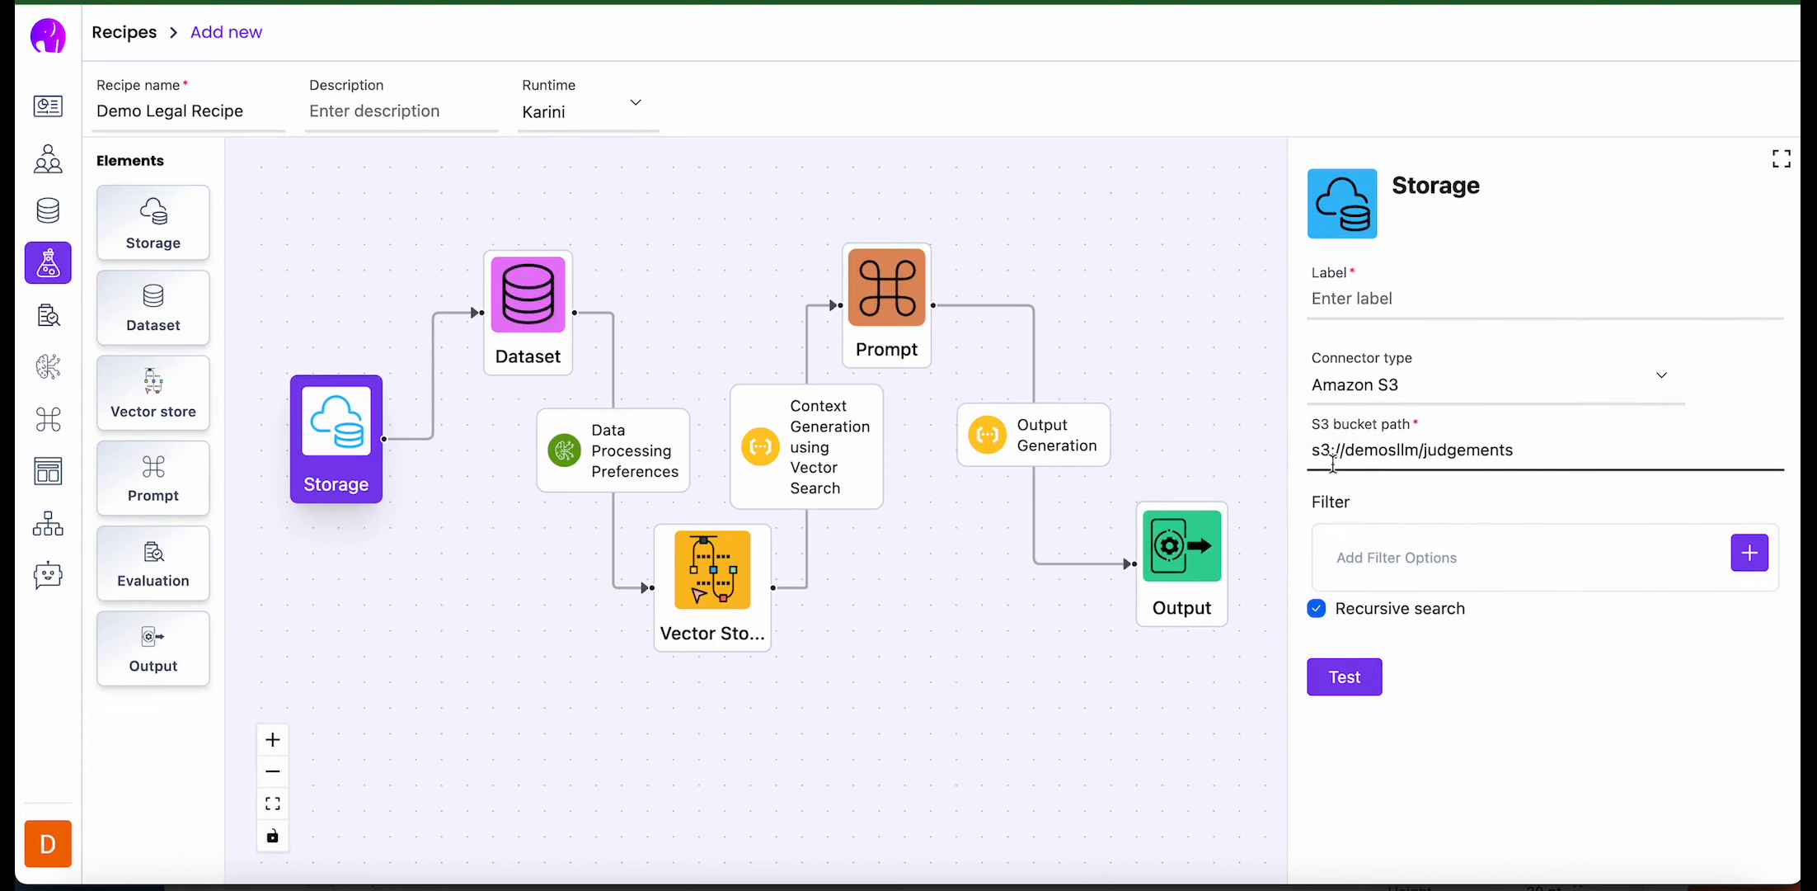
- Label the storage DemoLegalData and test its connection to the S3 bucket
left_click(1369, 298)
type("D")
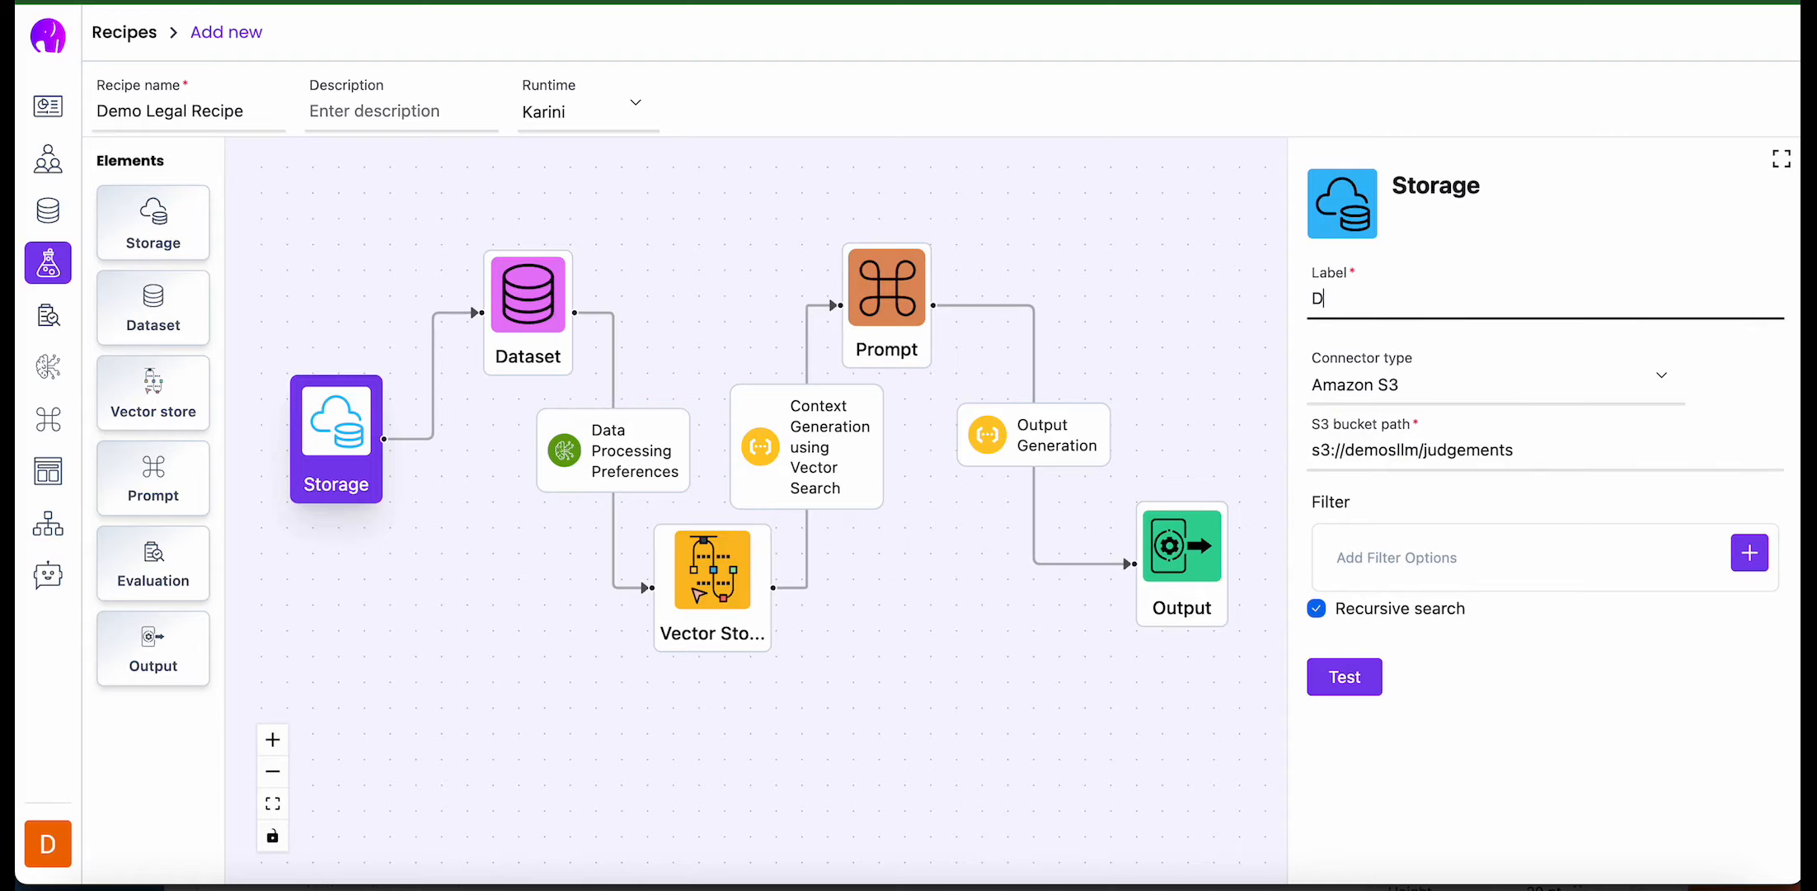
type("emoLegalData")
left_click(1344, 676)
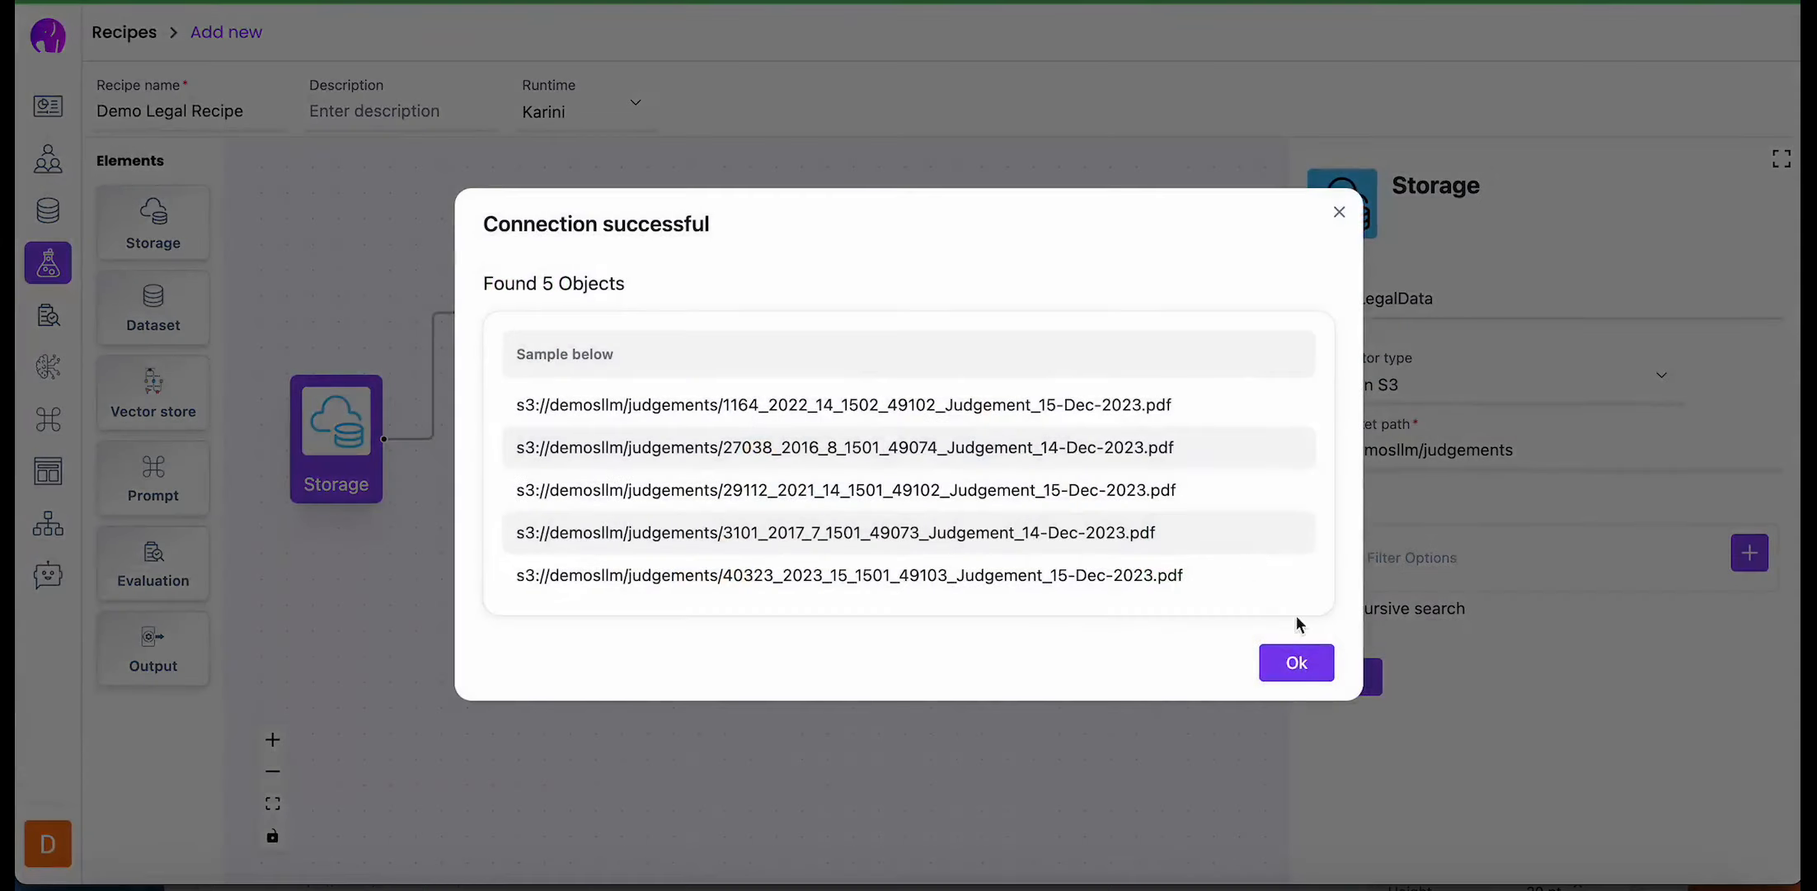
left_click(1296, 663)
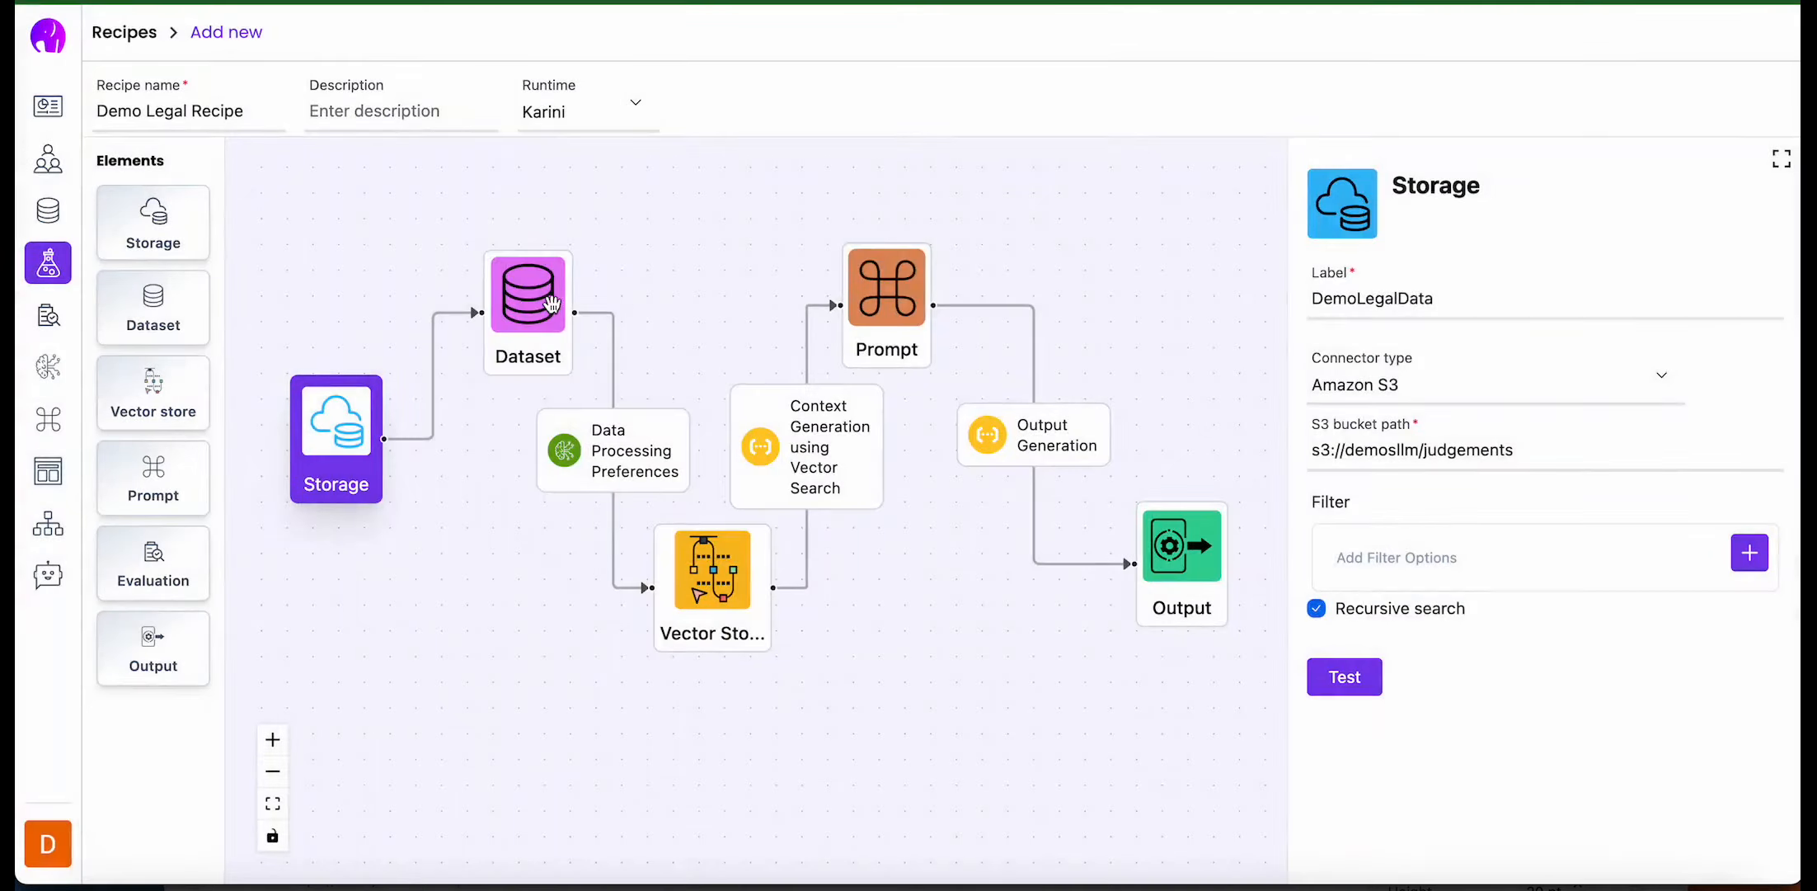
- Create a text dataset named DemoLegalRecipe for the Dataset element
left_click(528, 321)
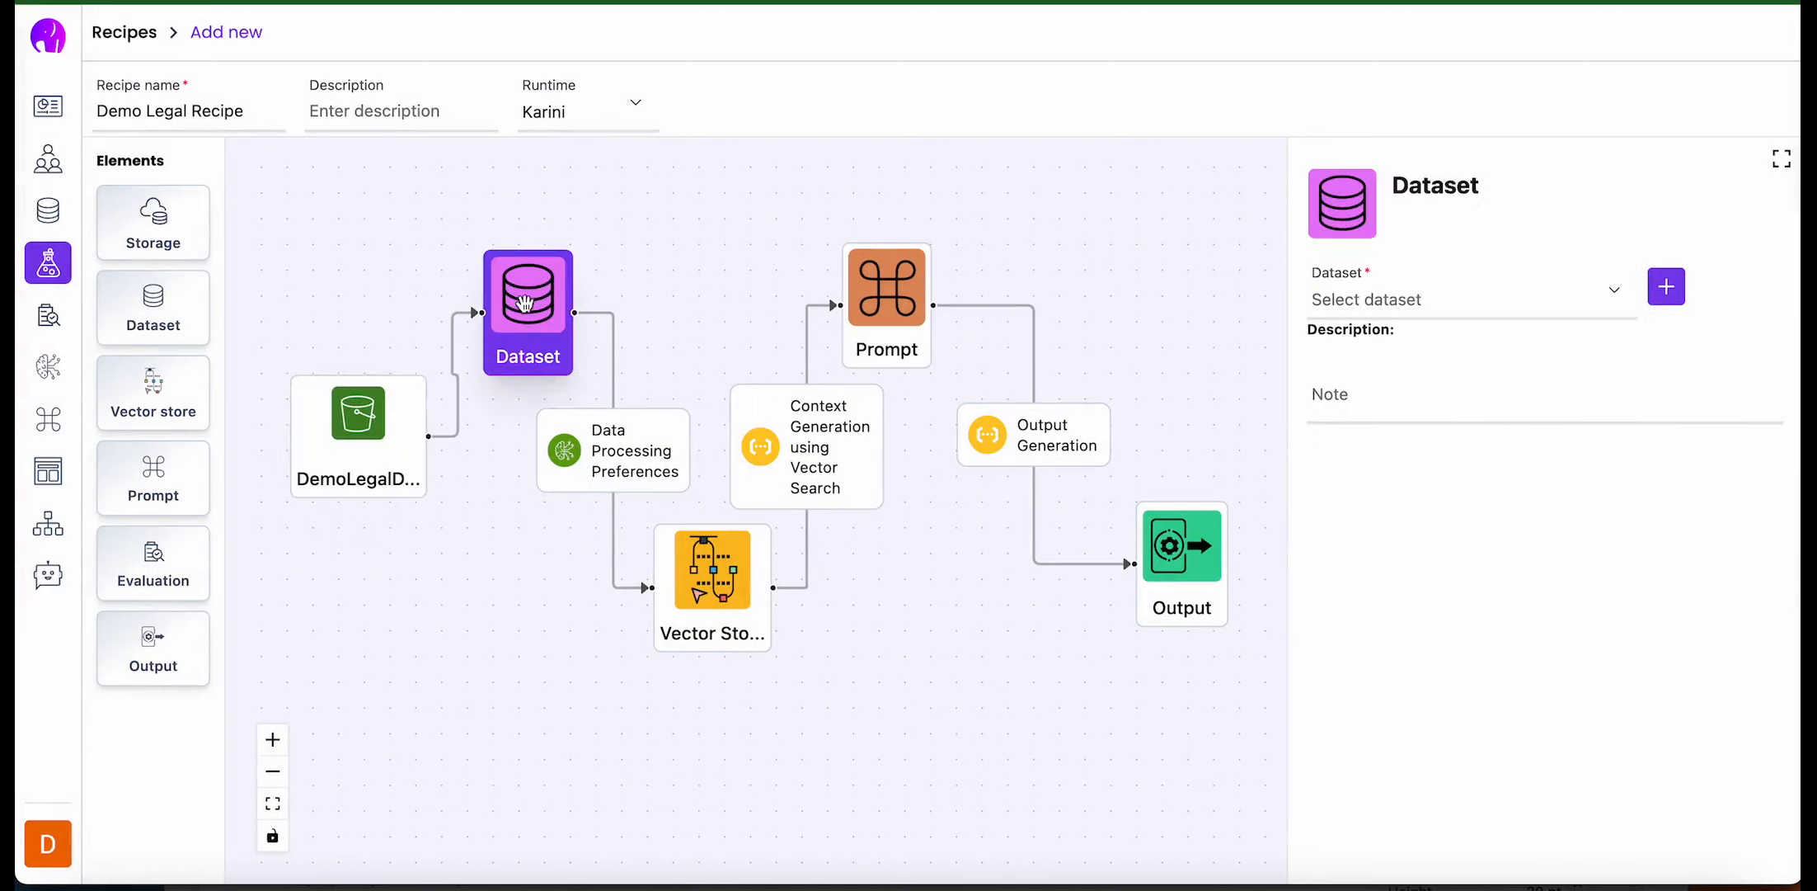
left_click(1666, 287)
left_click(806, 216)
type("DemoLegalRecip")
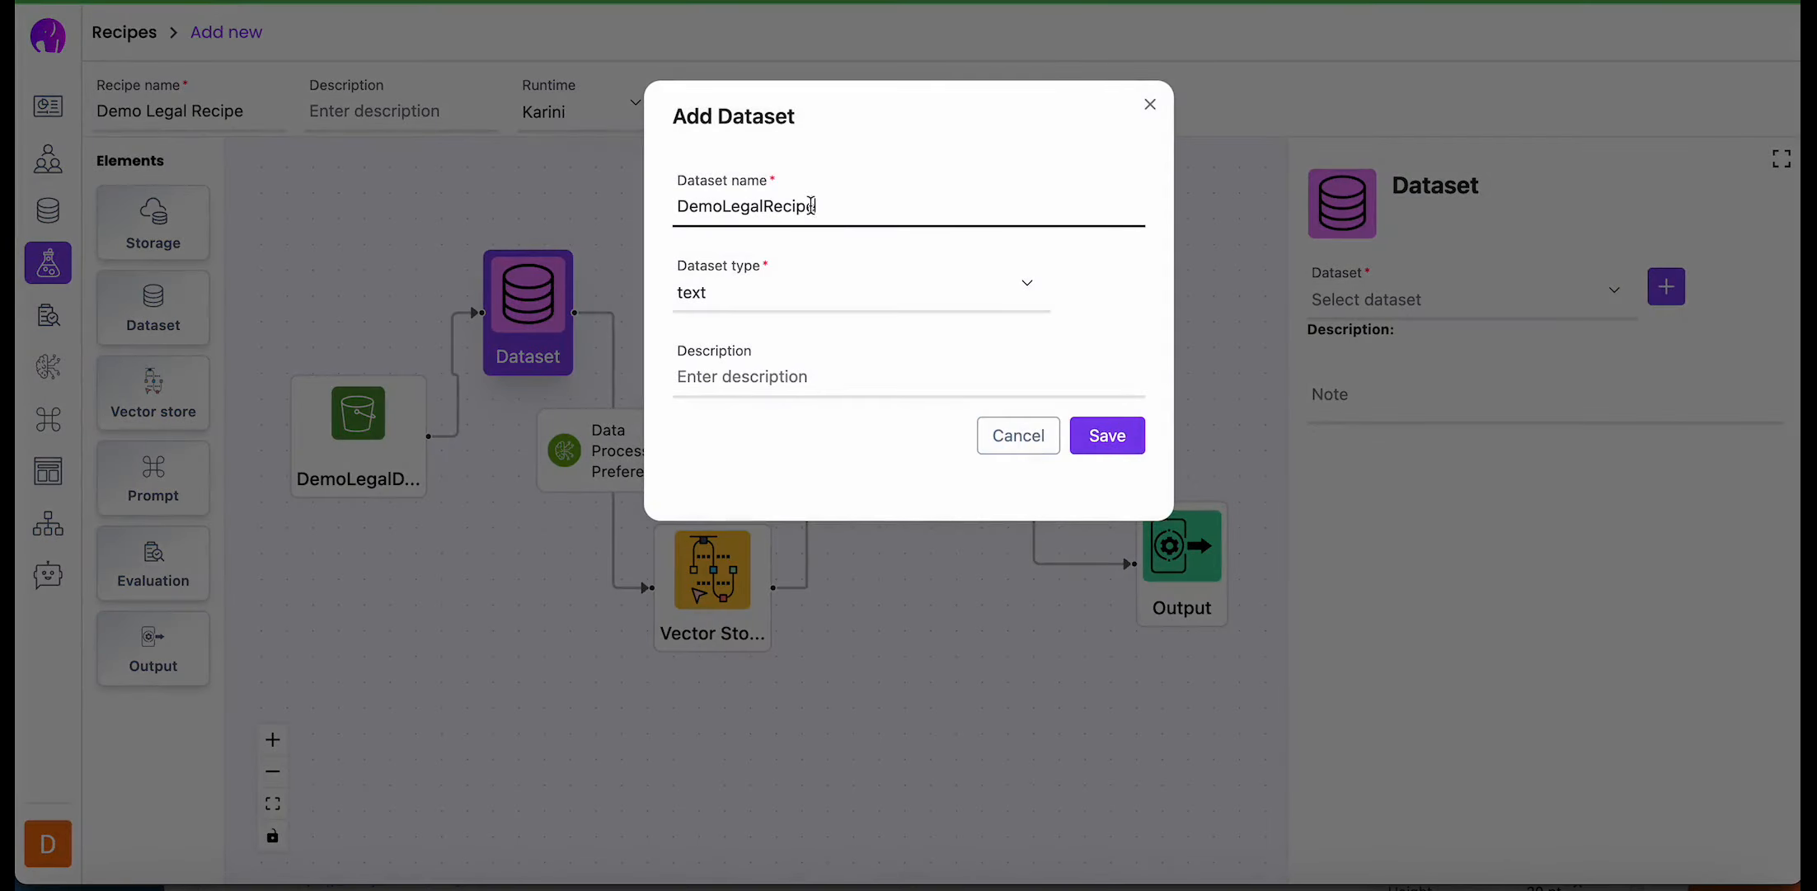
type("e")
left_click(1123, 445)
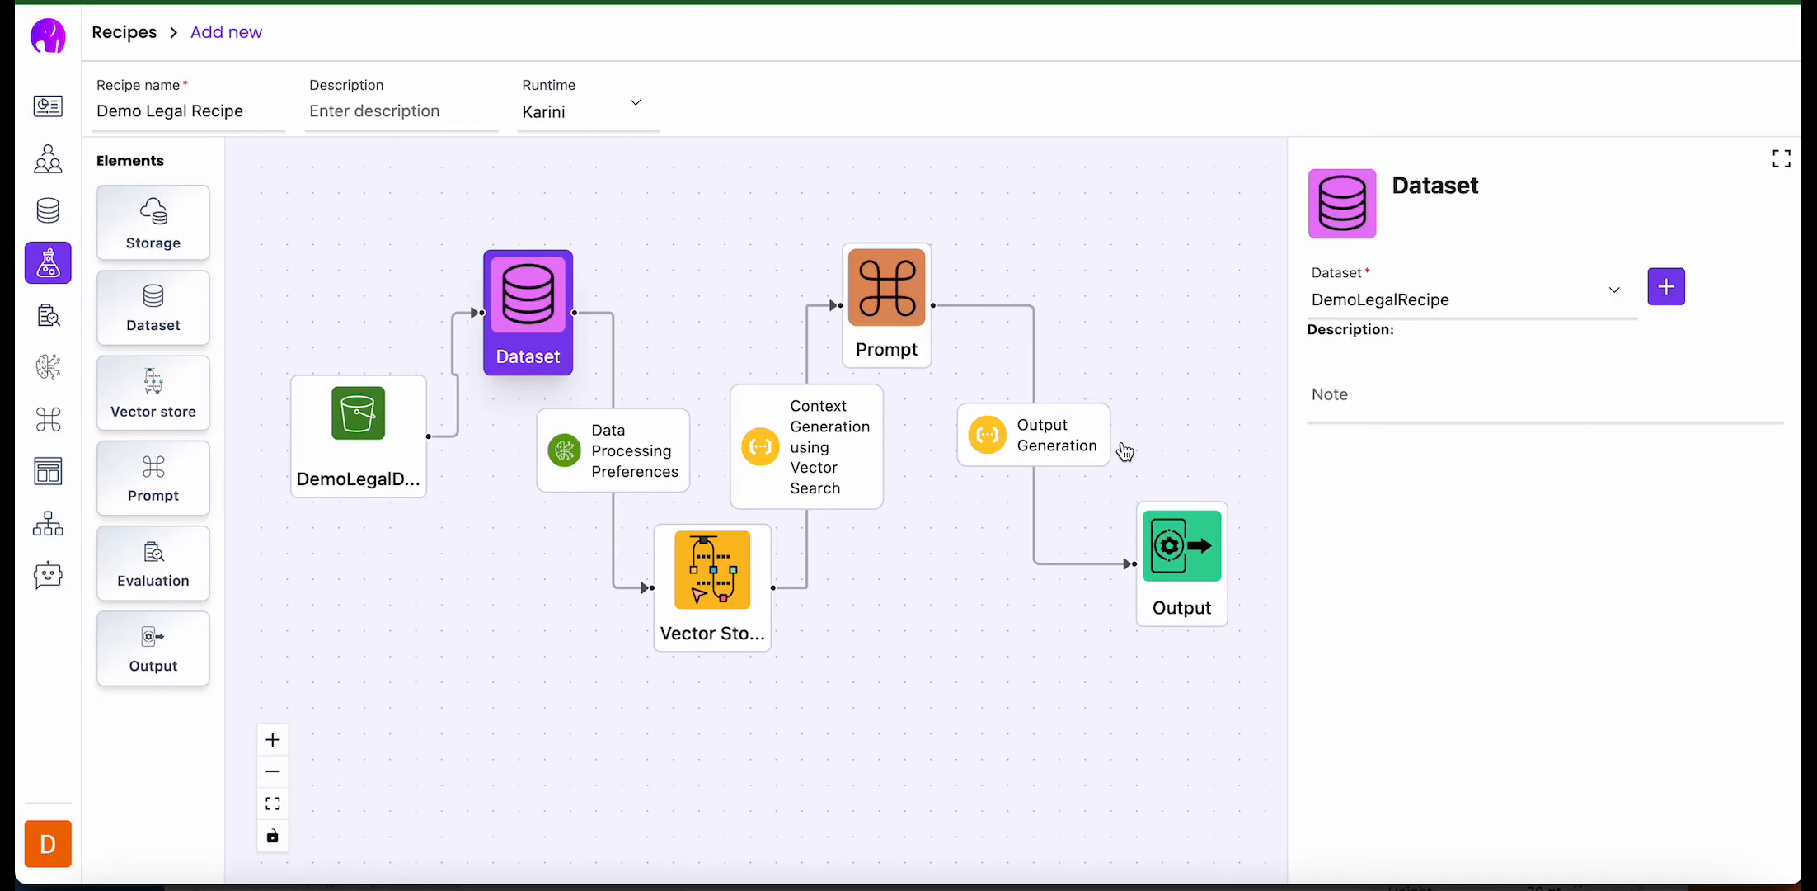
- Choose Amazon Bedrock Titan Embeddings G1 Text as the embeddings model in the Data Processing Preferences
left_click(648, 460)
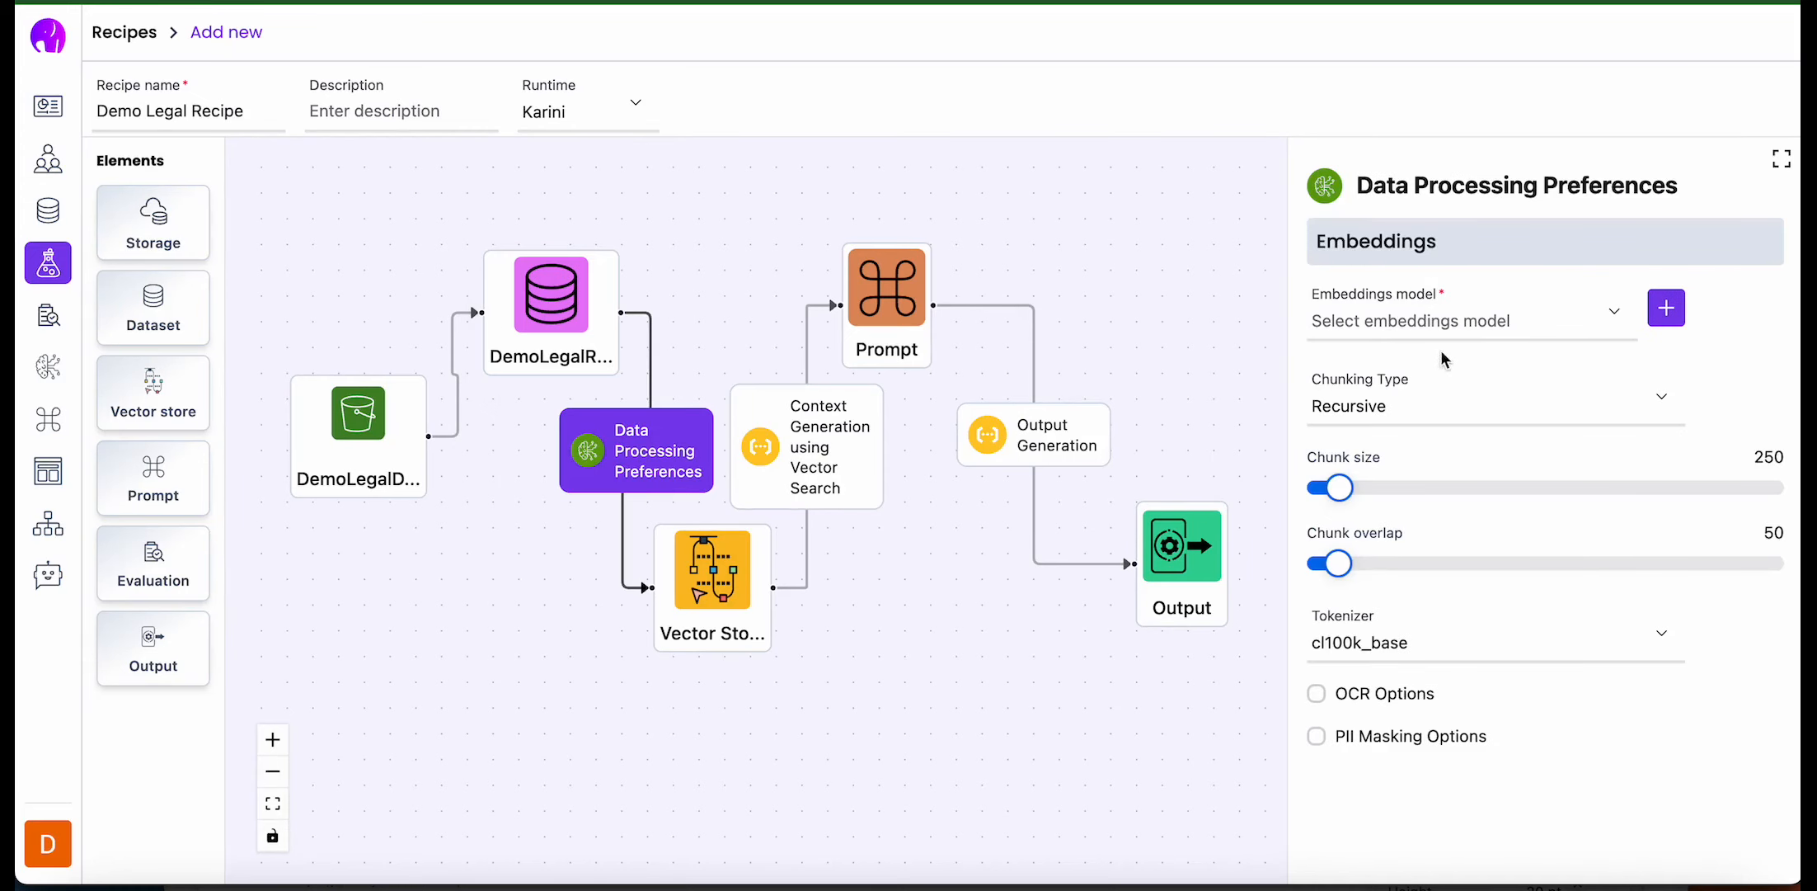
left_click(1467, 329)
left_click(1488, 428)
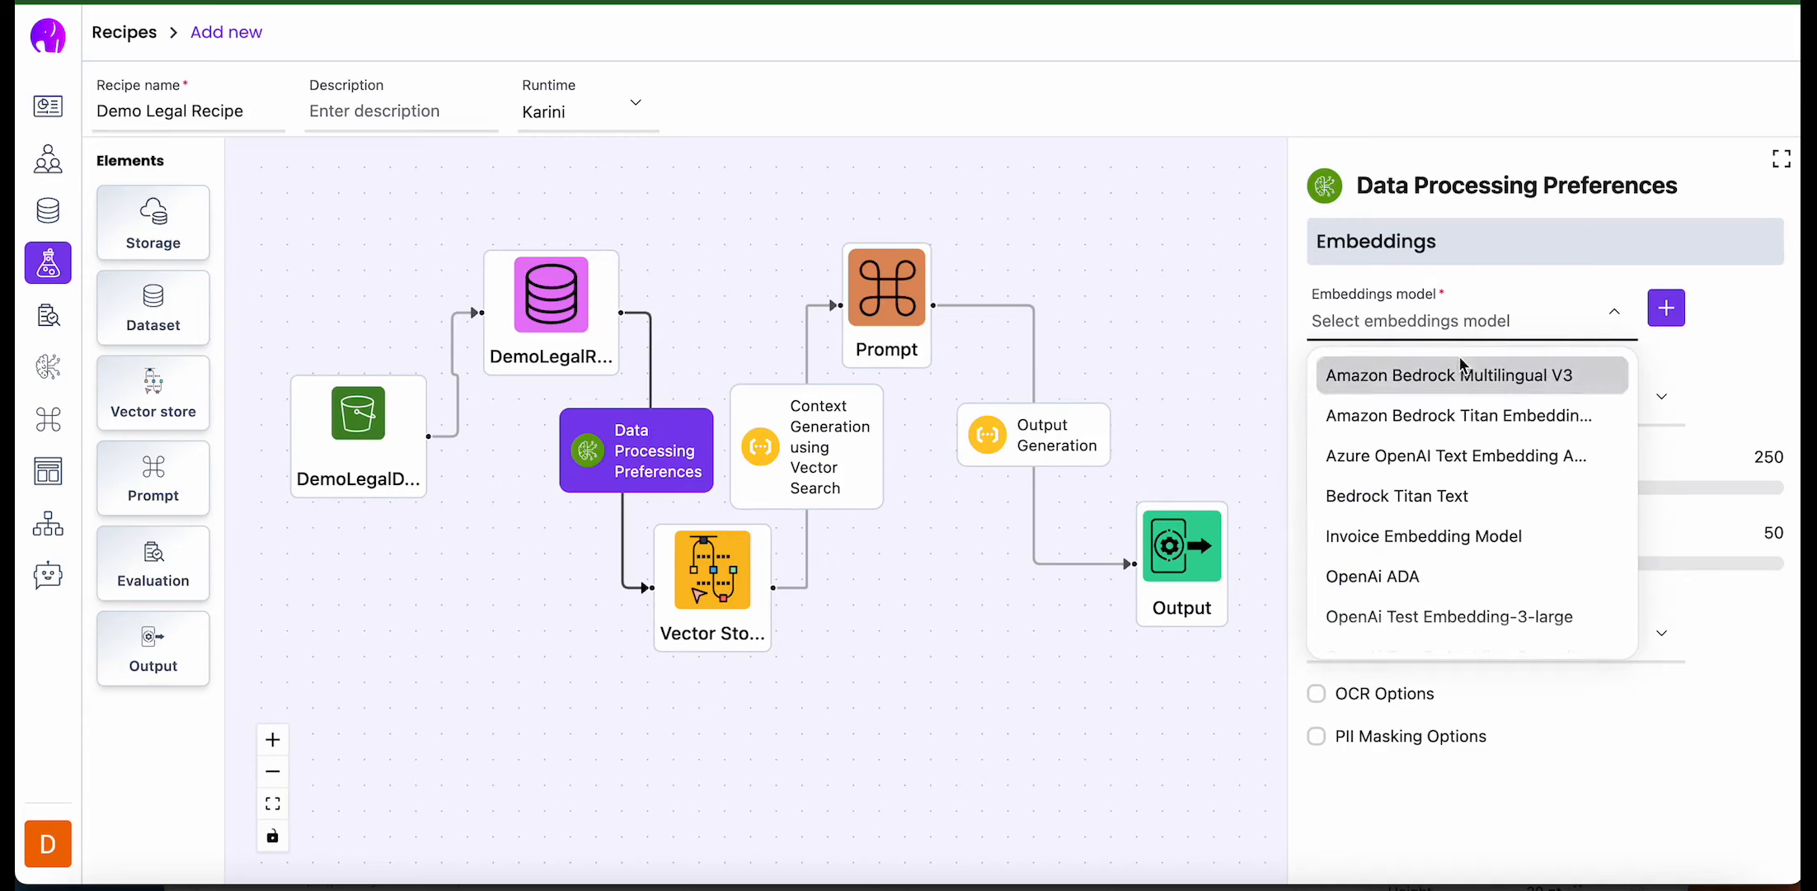
left_click(1456, 419)
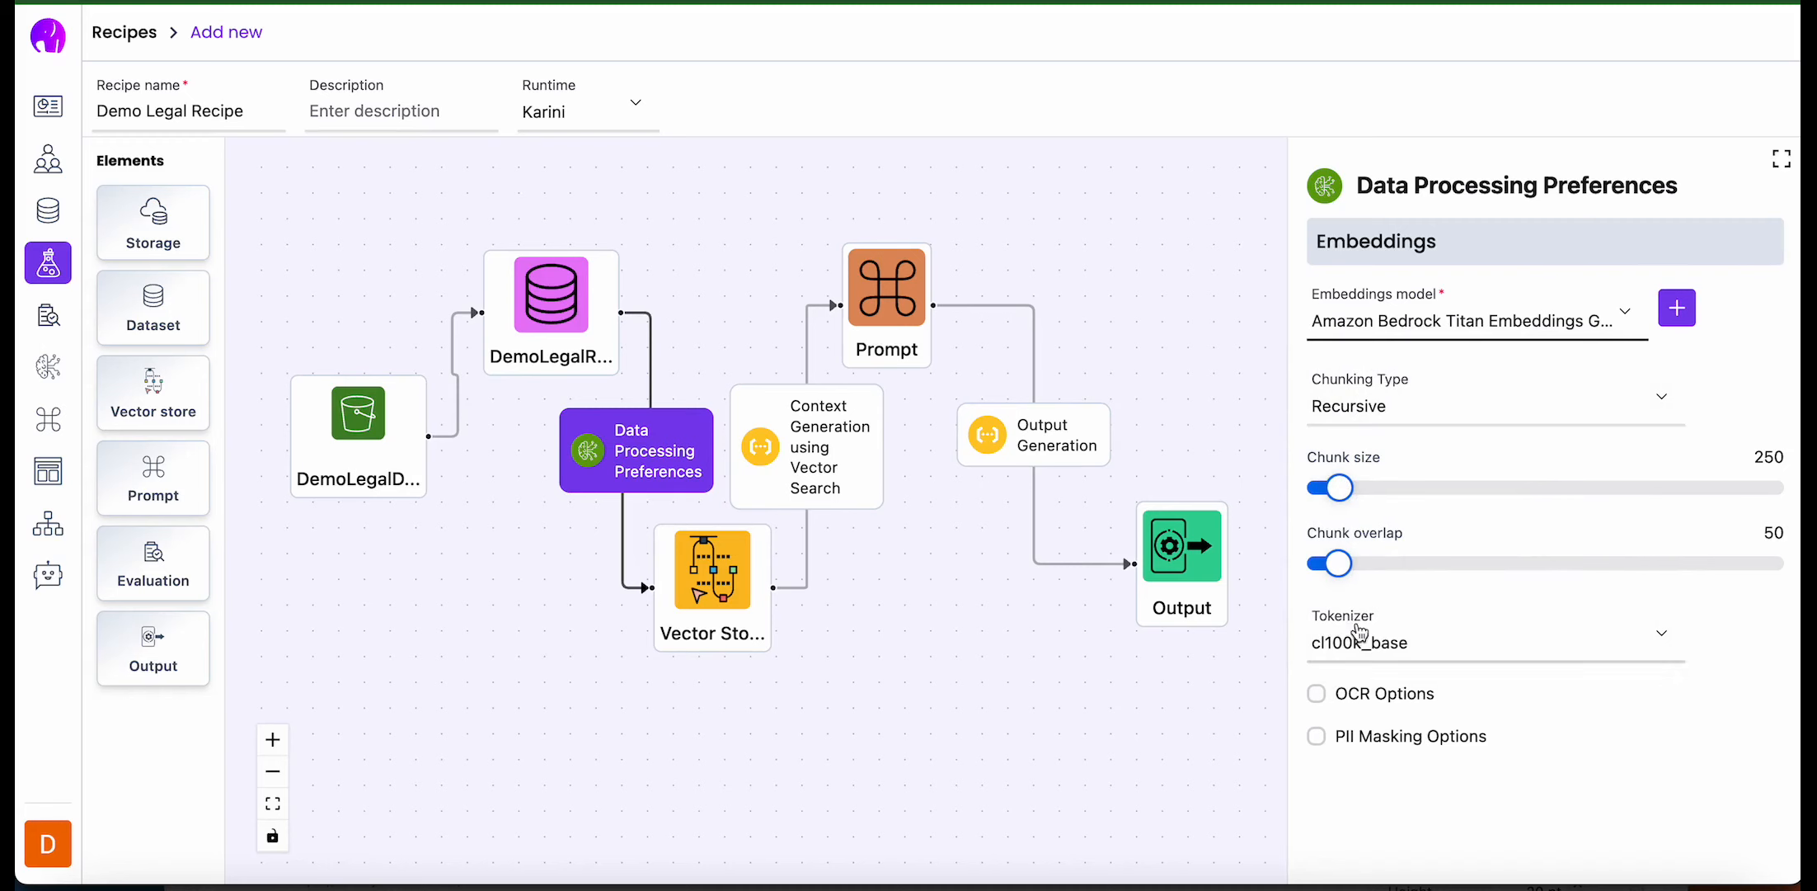
- Enable OCR with the Unstructured-IO method and PII masking in English for AGE in the Data Processing Preferences
left_click(1317, 695)
scroll(1461, 696, "down", 2)
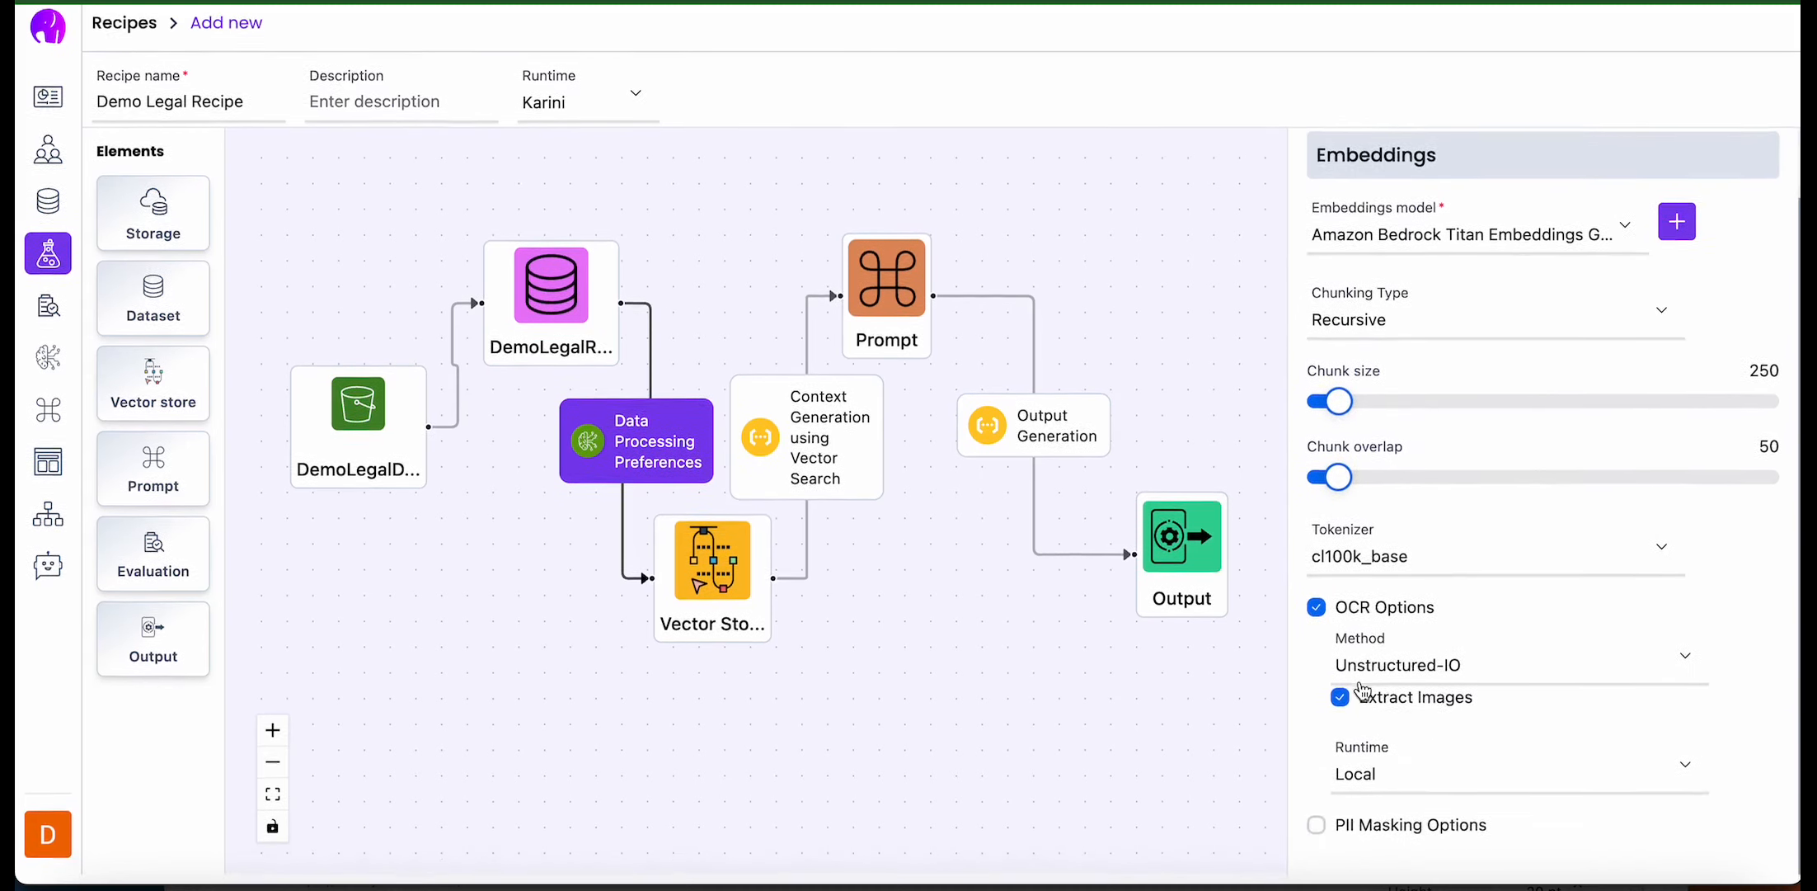
left_click(1493, 675)
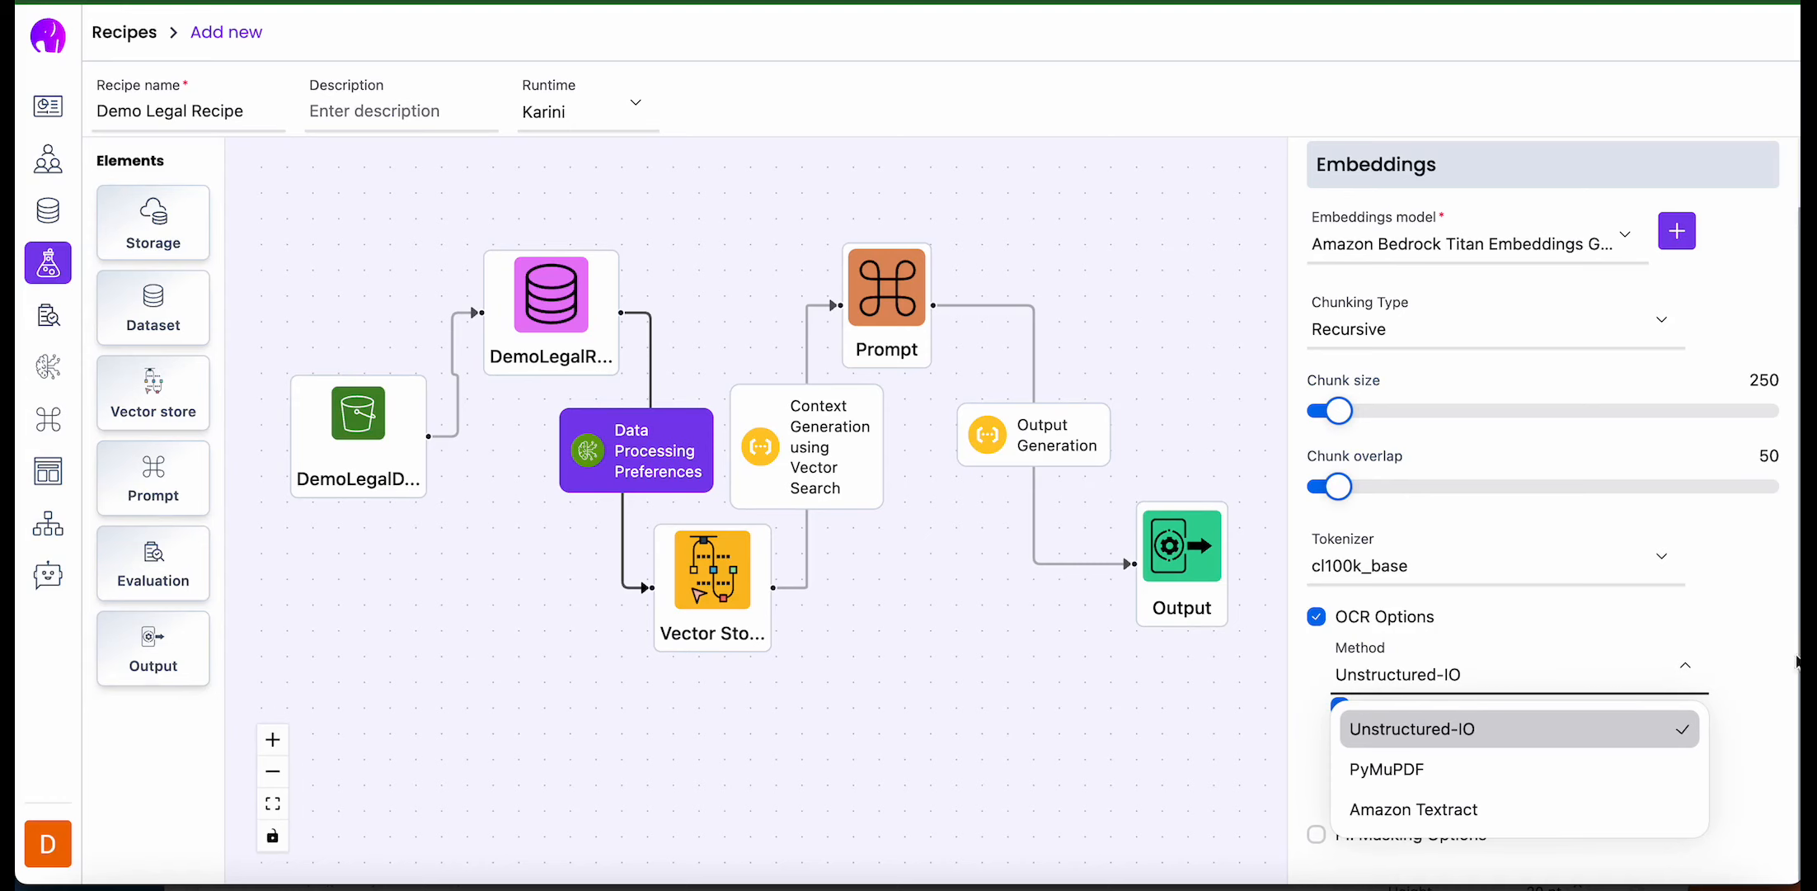
left_click(1758, 669)
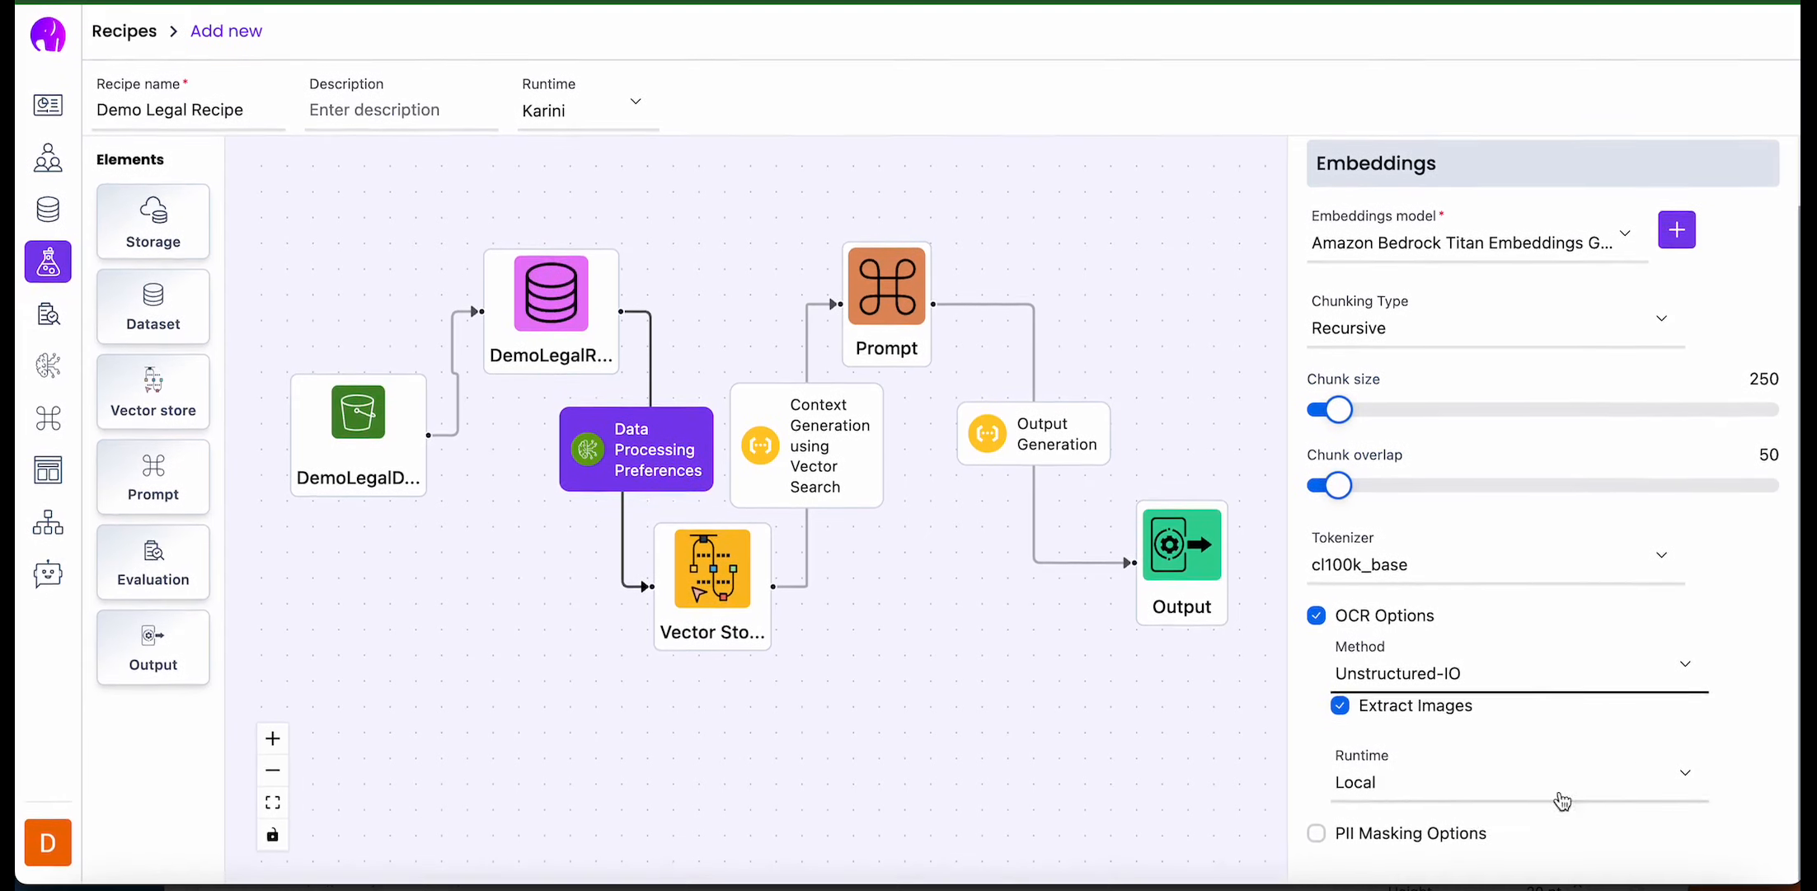
left_click(1317, 835)
scroll(1326, 849, "down", 6)
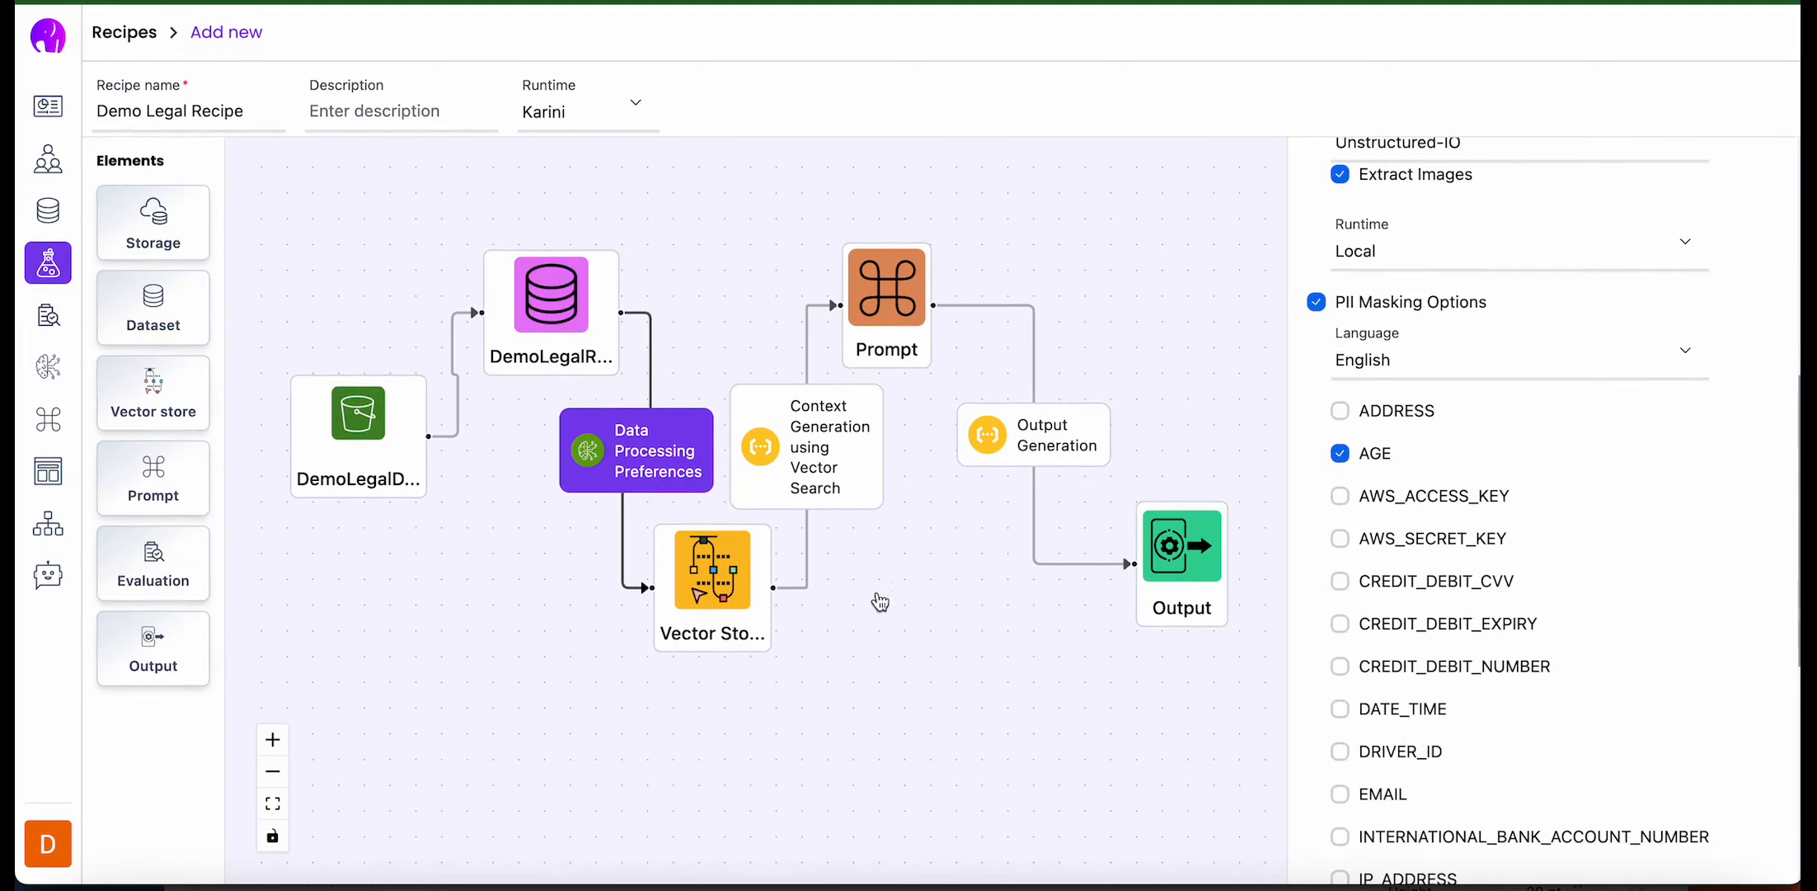
- Review the Vector Store element's VectorDB provider options, keeping OpenSearch
left_click(714, 590)
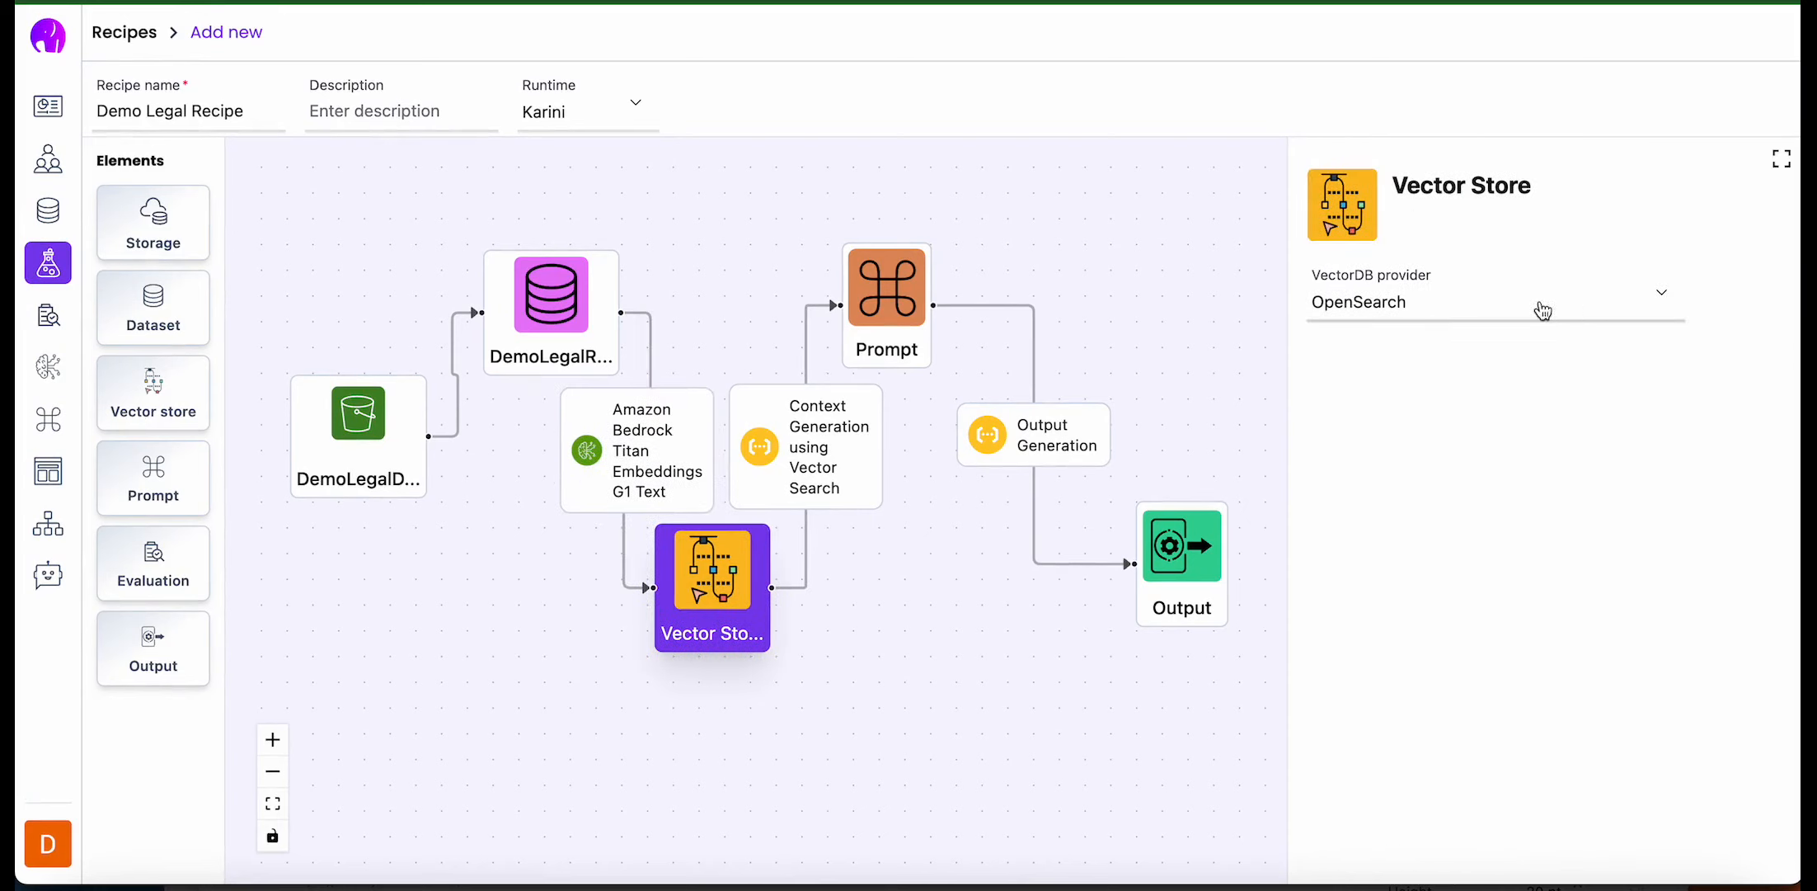
left_click(1488, 311)
left_click(1487, 307)
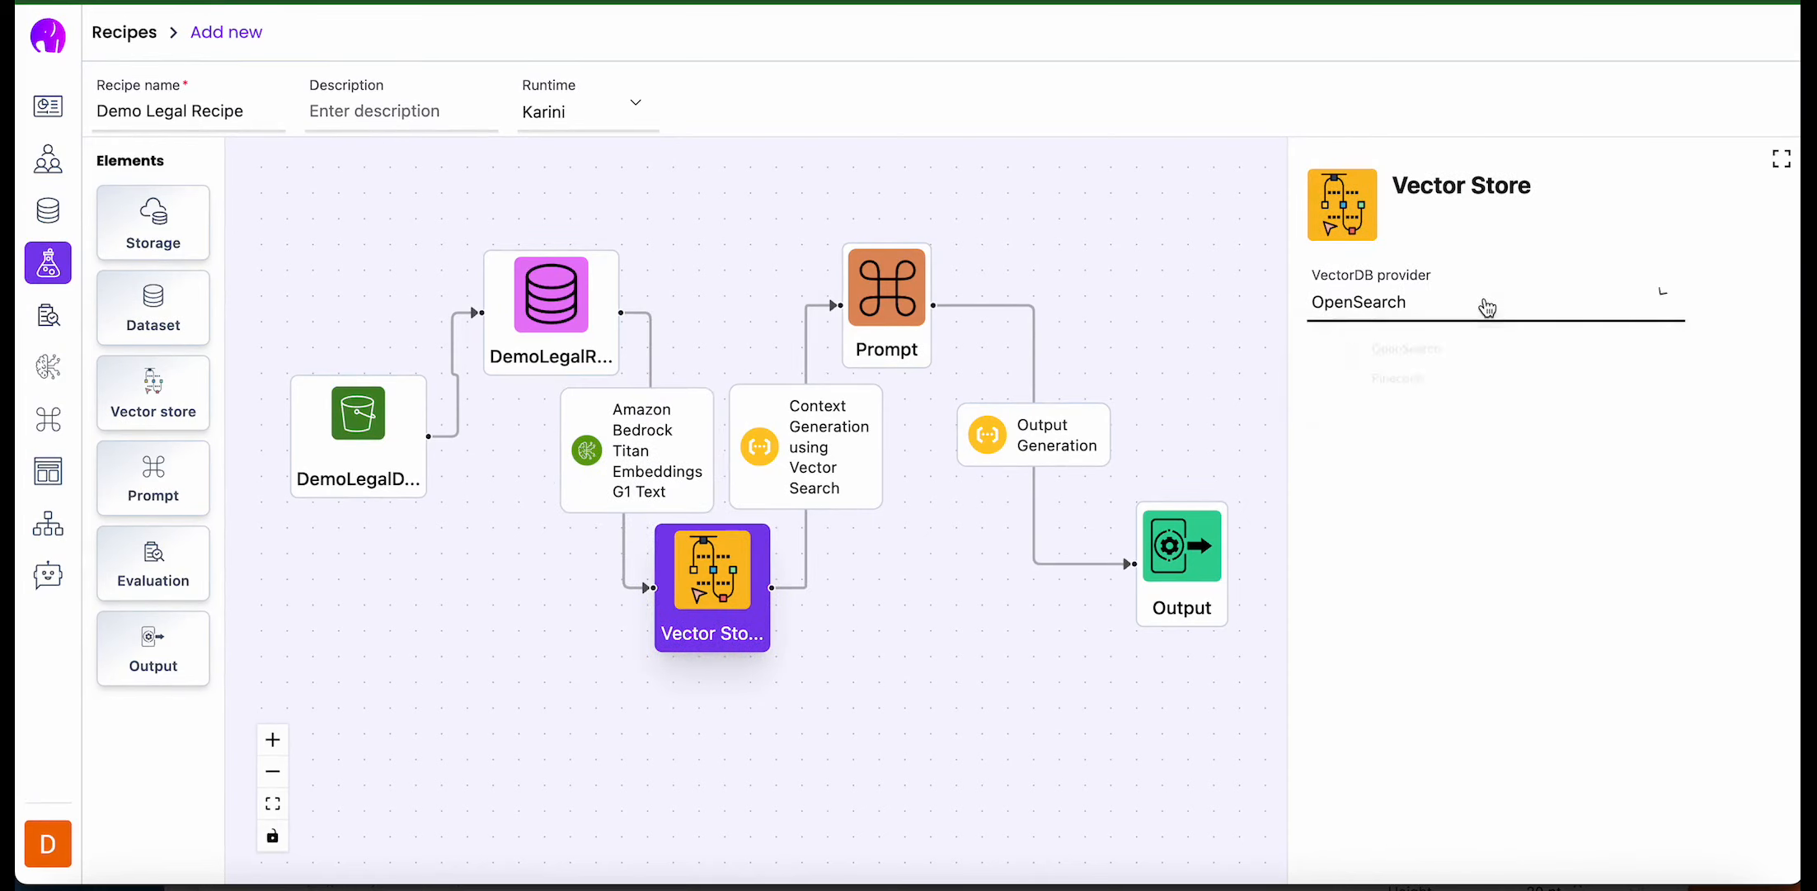
- Configure the vector-search context generation to use embedding chunks with Top-K 5, and enable the reranker with Top-N 2
left_click(808, 443)
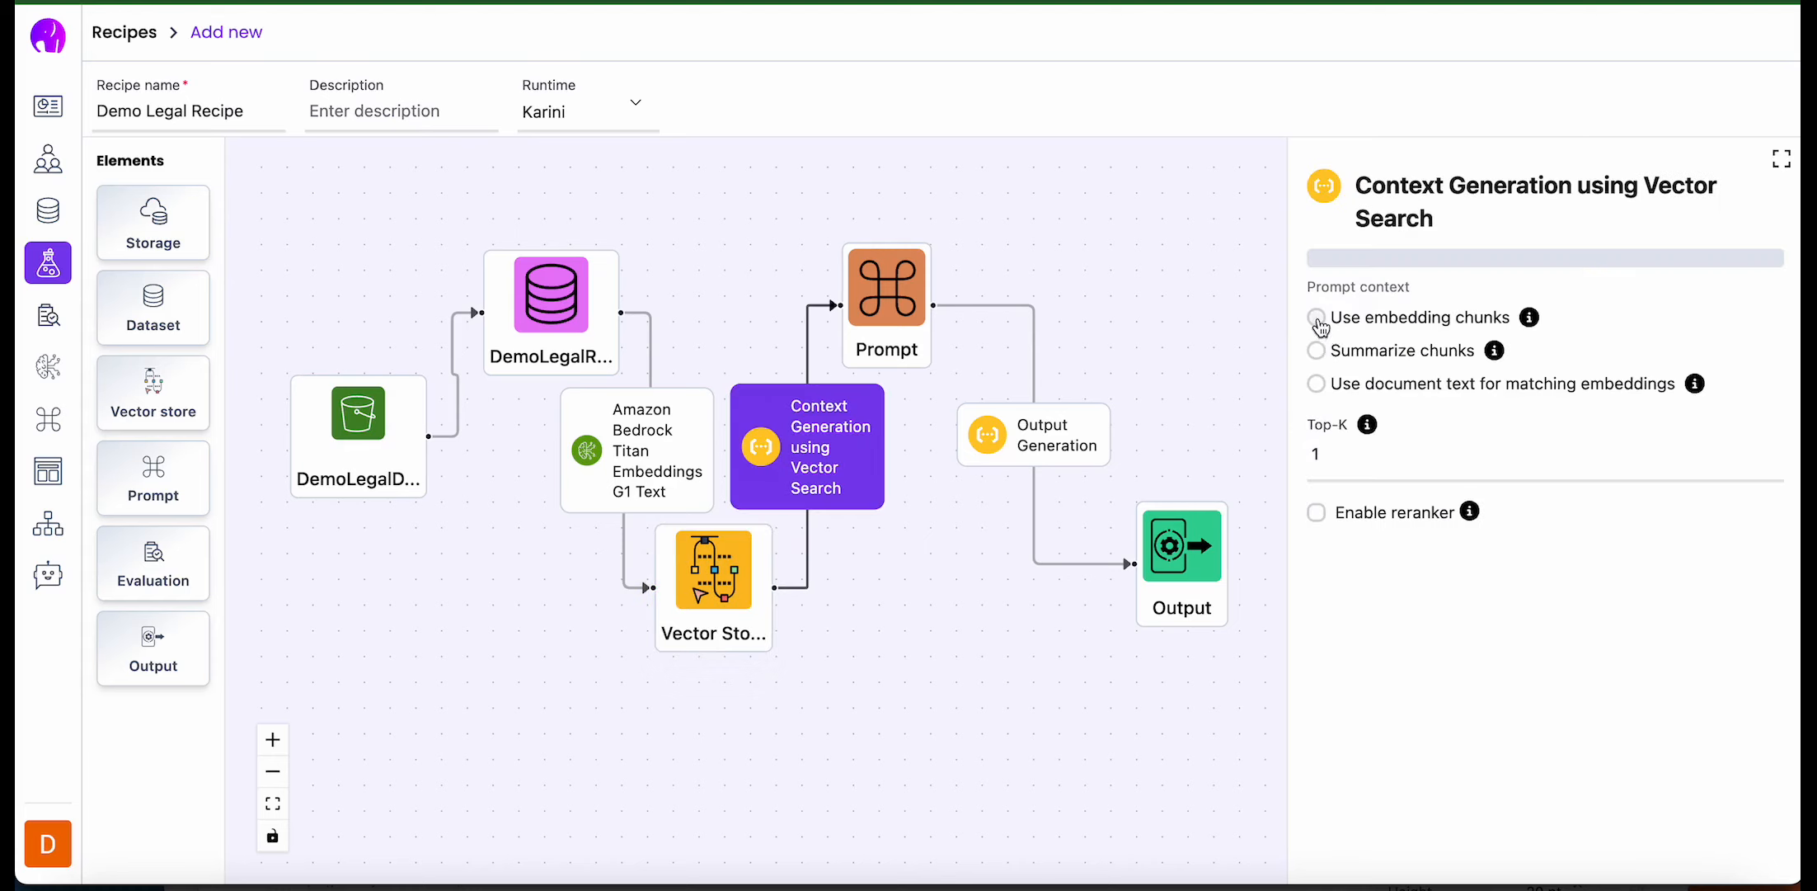
left_click(1317, 318)
double_click(1374, 463)
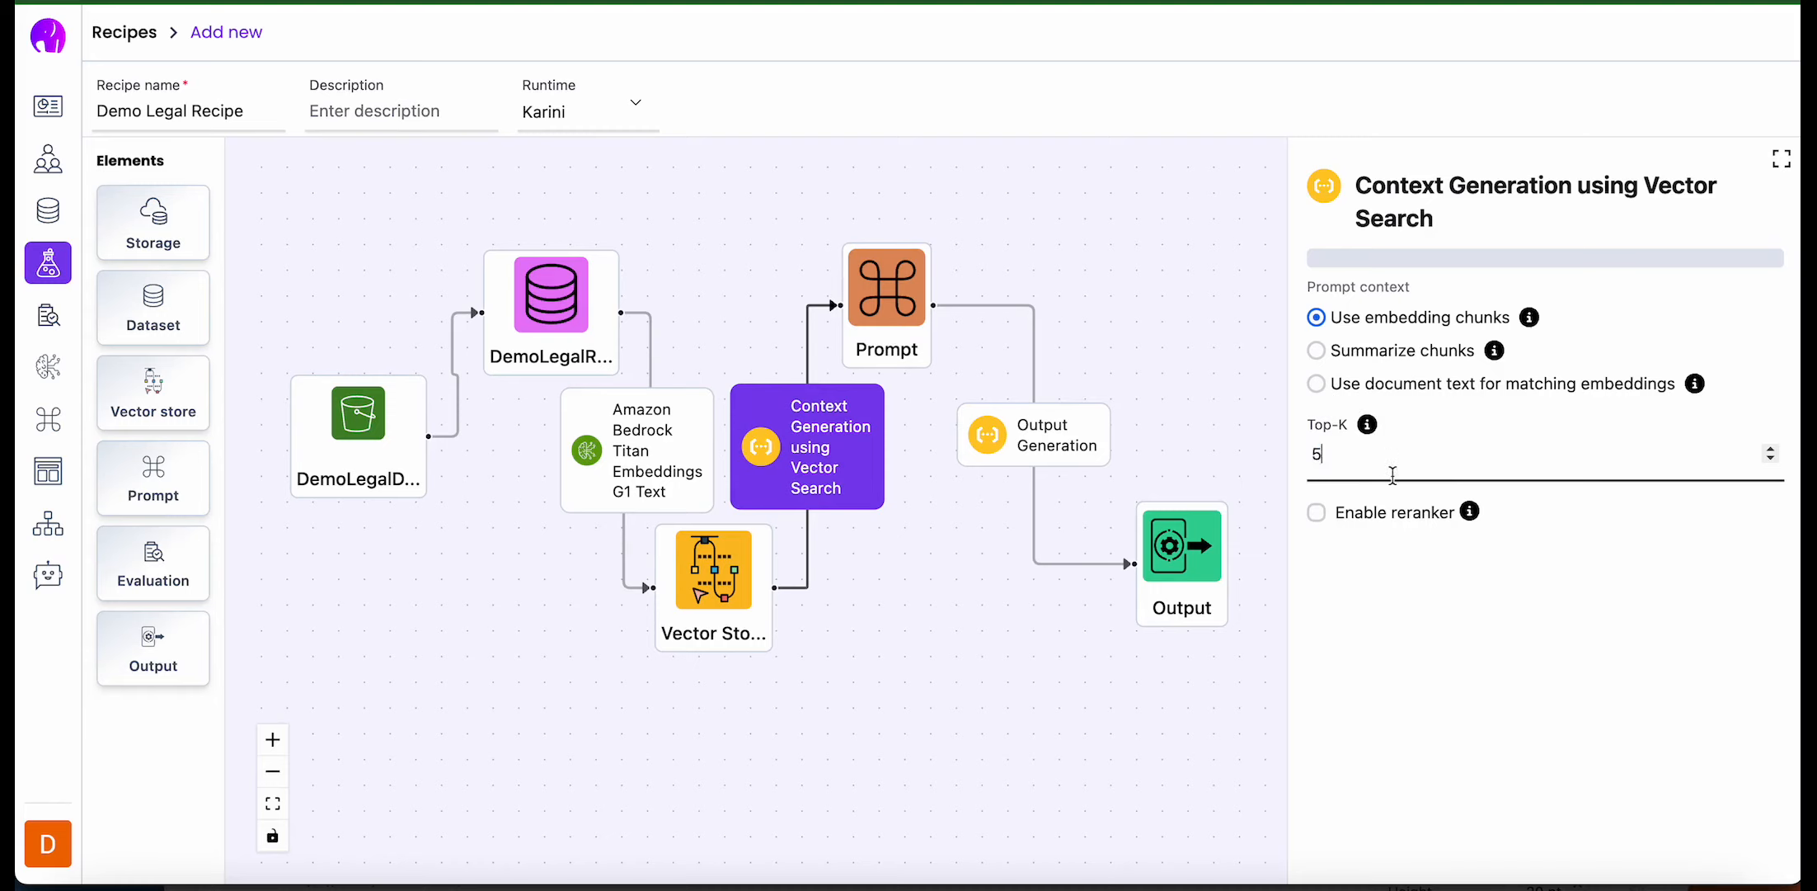
left_click(1317, 512)
double_click(1366, 569)
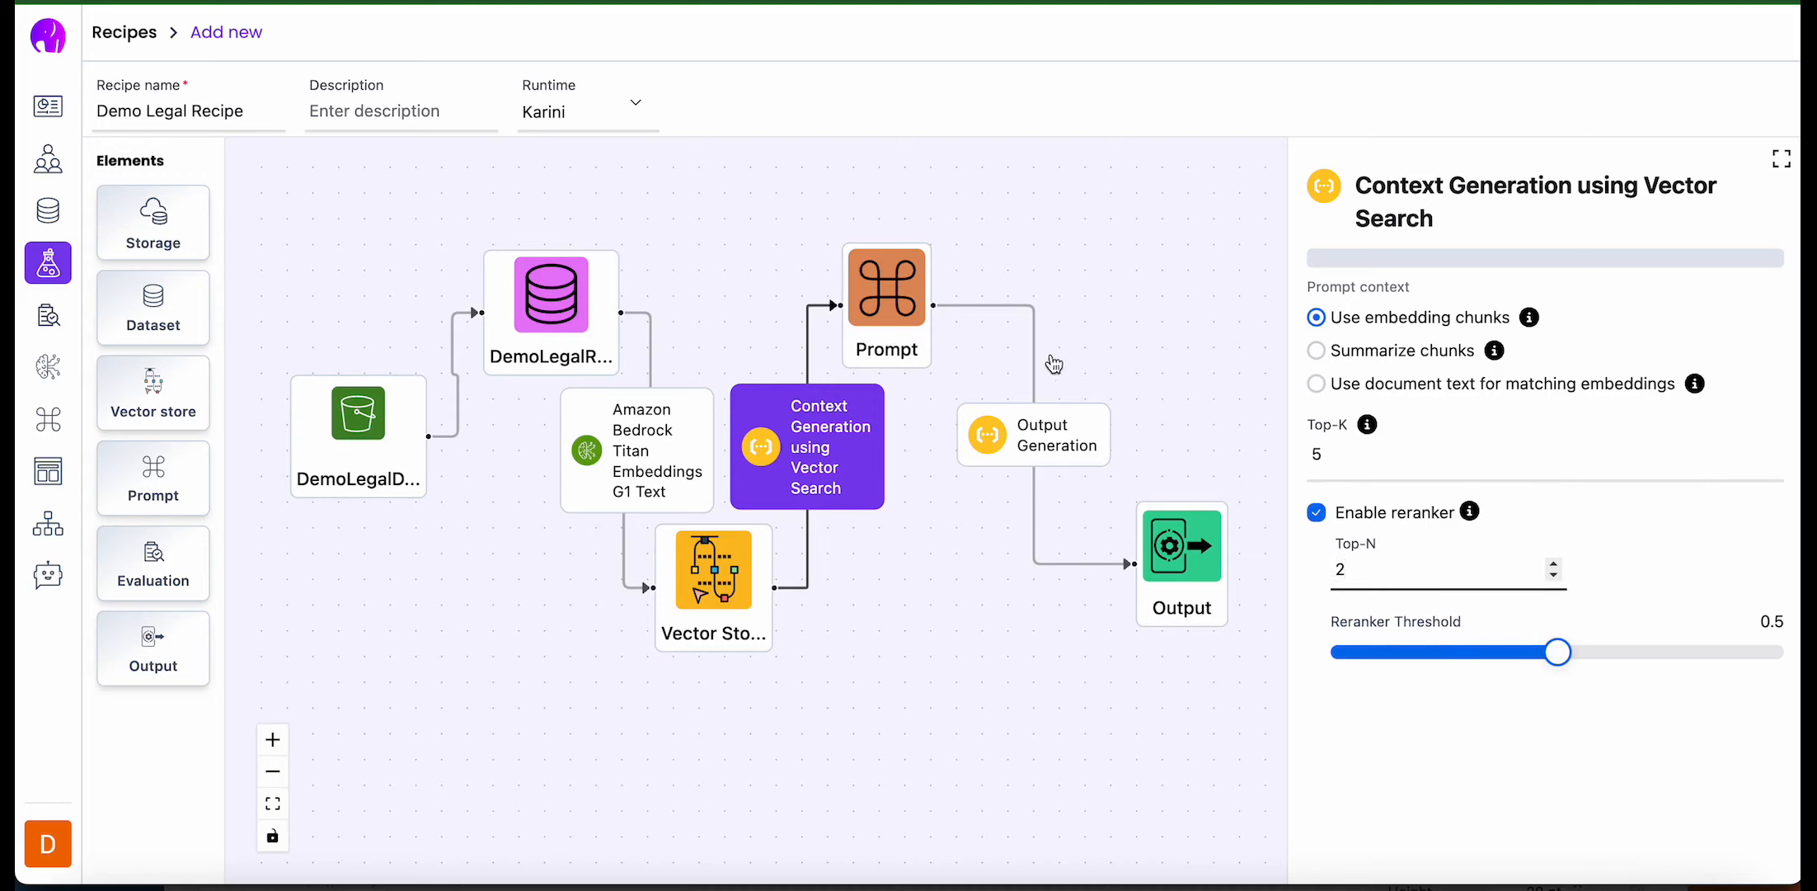
- Assign the Legal Expert prompt to the Prompt element and review its template and LLM settings
left_click(845, 301)
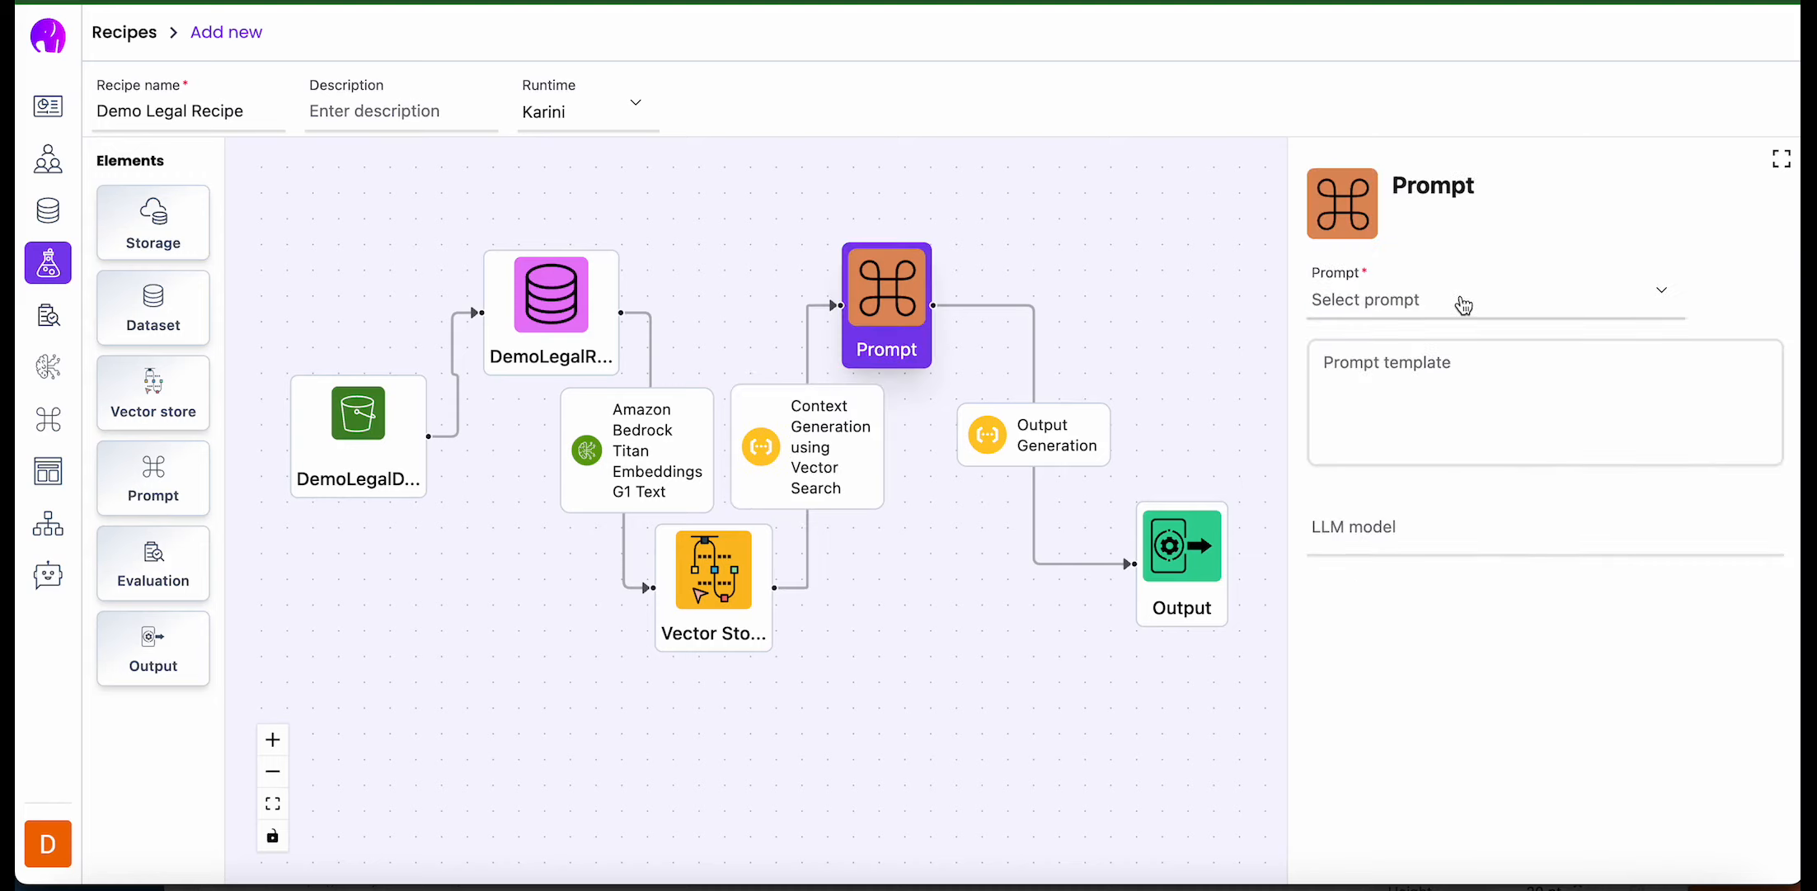
left_click(1463, 302)
scroll(1448, 471, "down", 4)
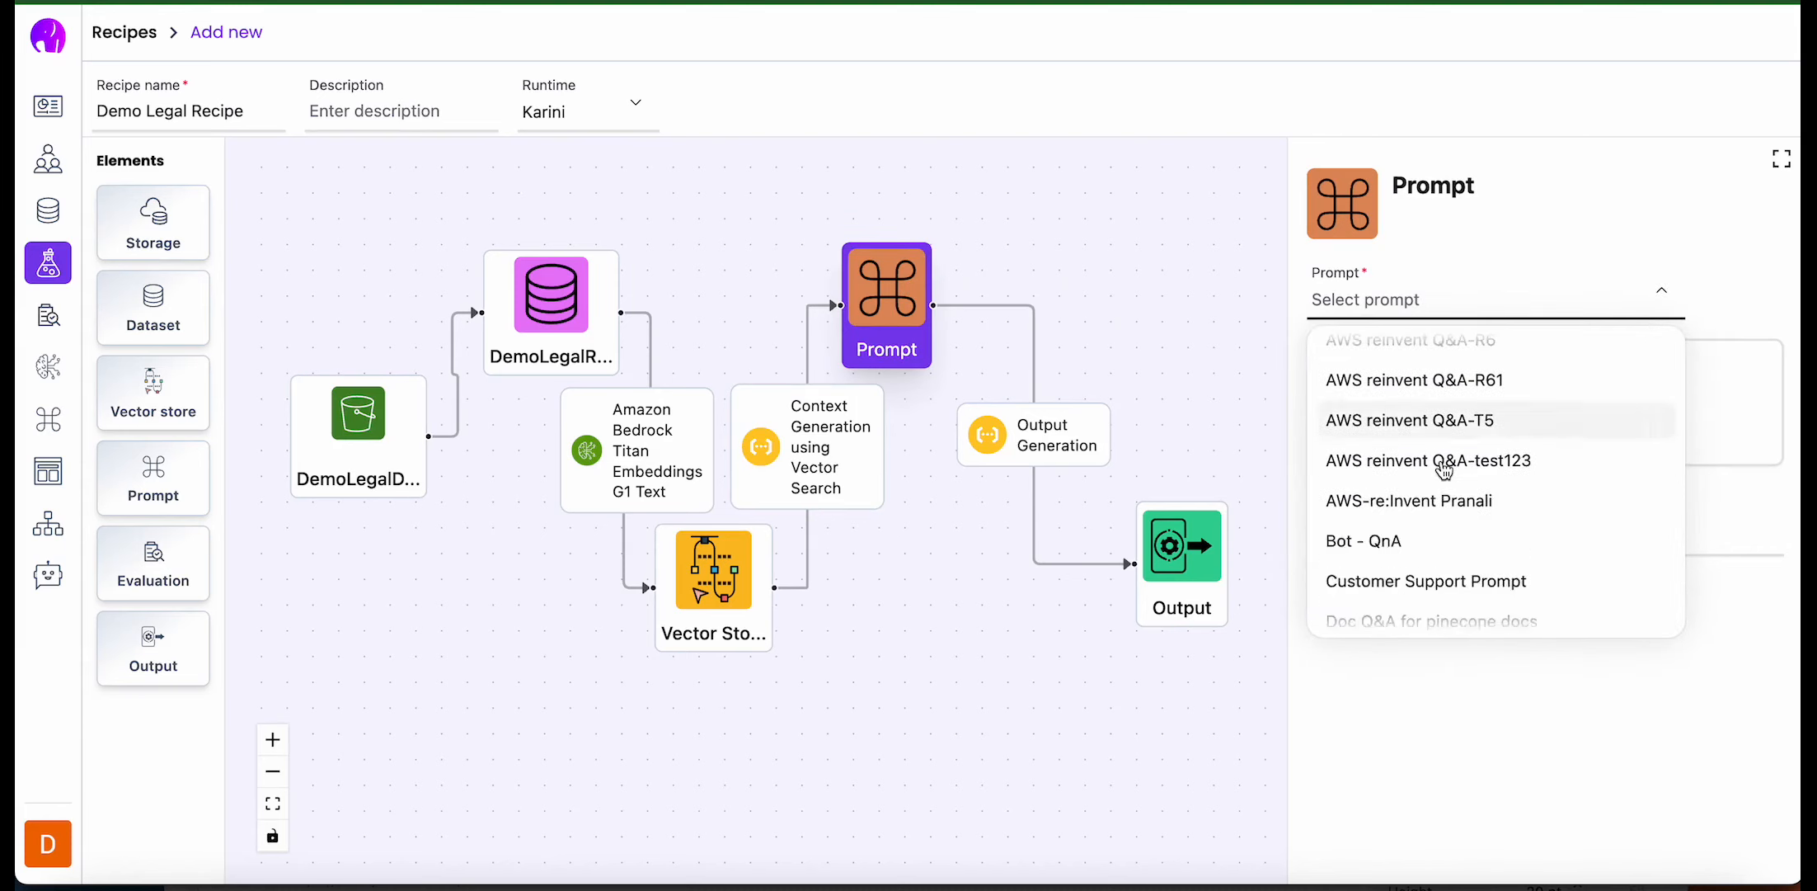
scroll(1444, 470, "down", 5)
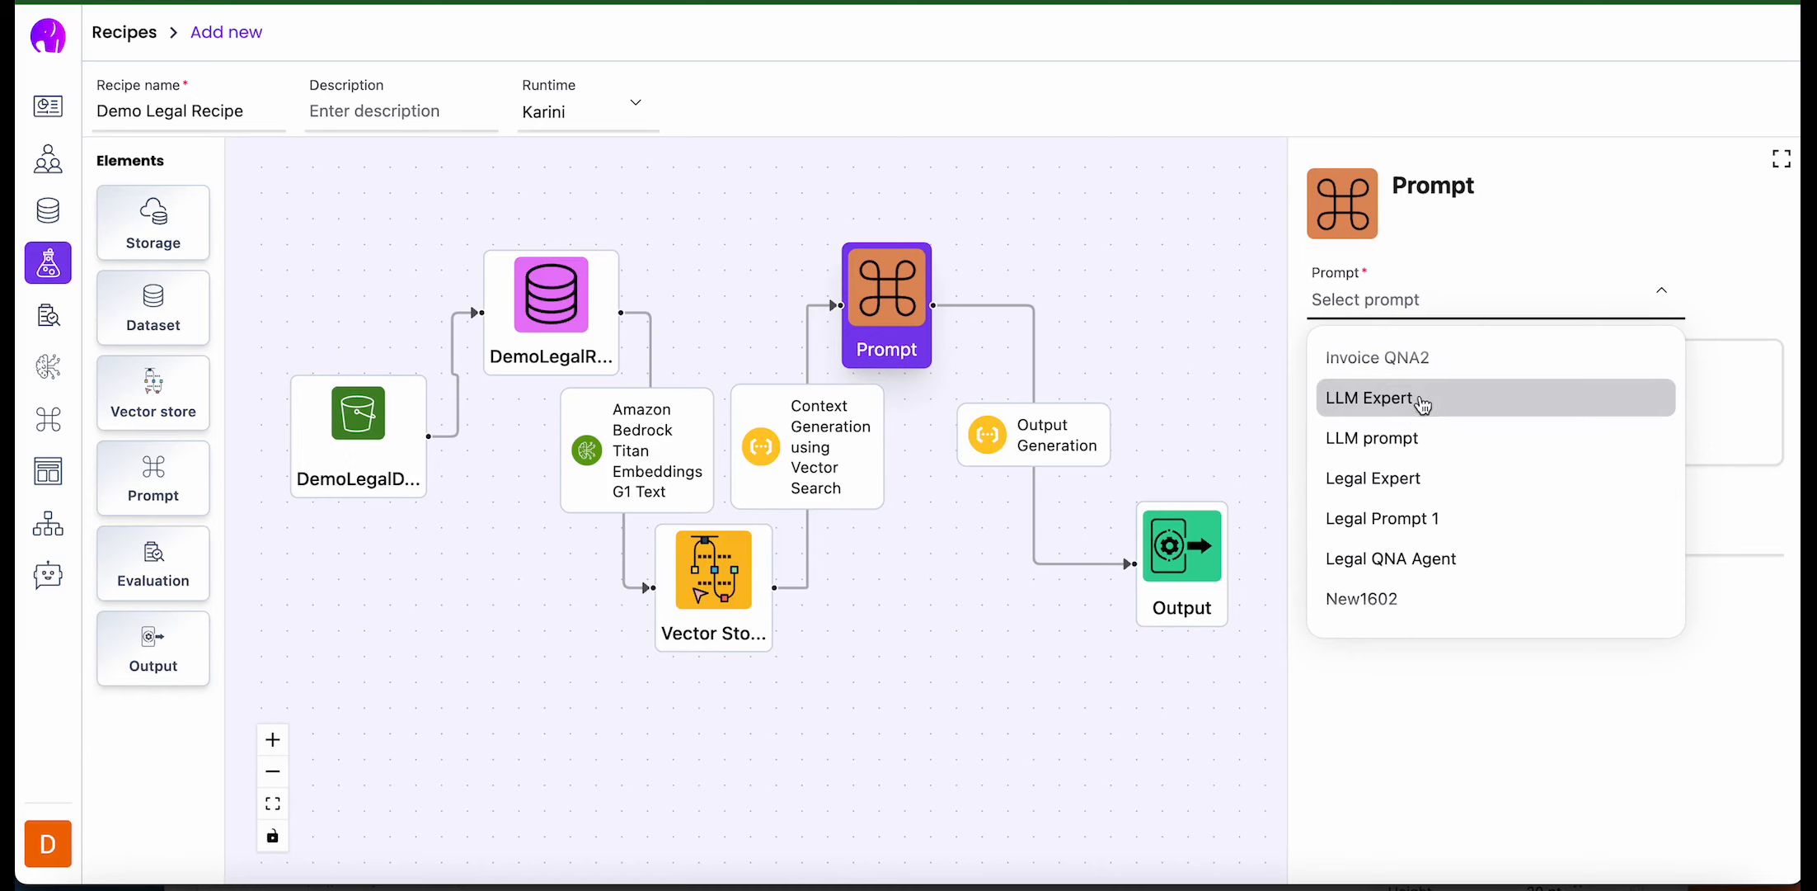
left_click(1373, 478)
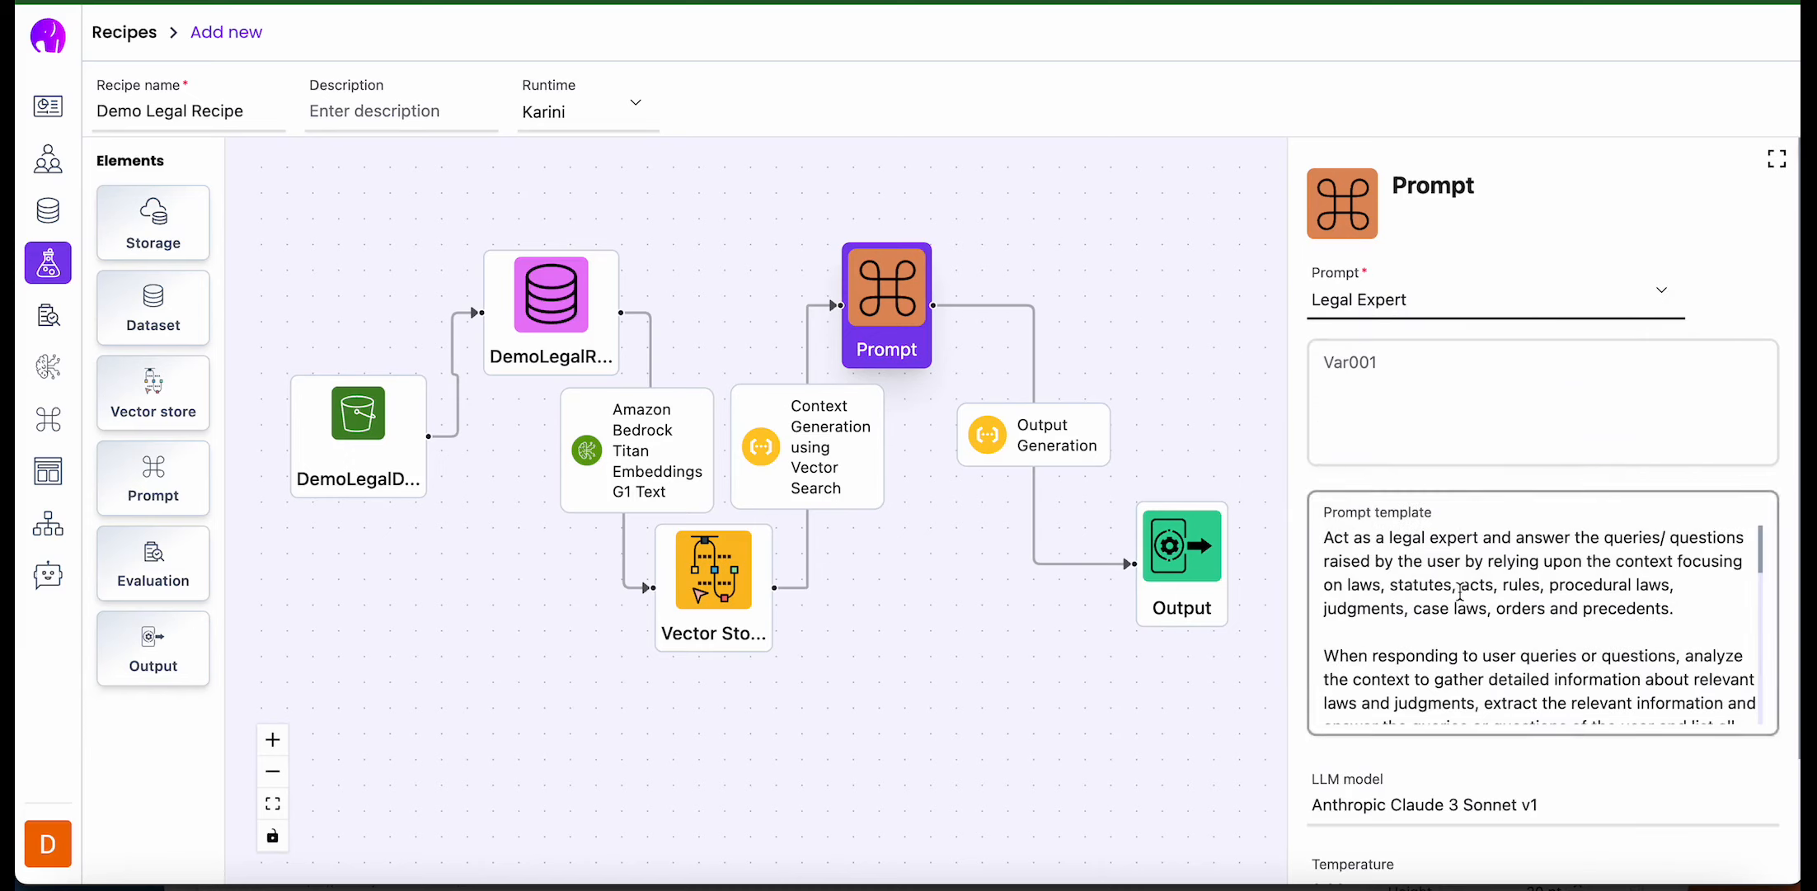
scroll(1459, 590, "down", 3)
scroll(1460, 590, "down", 6)
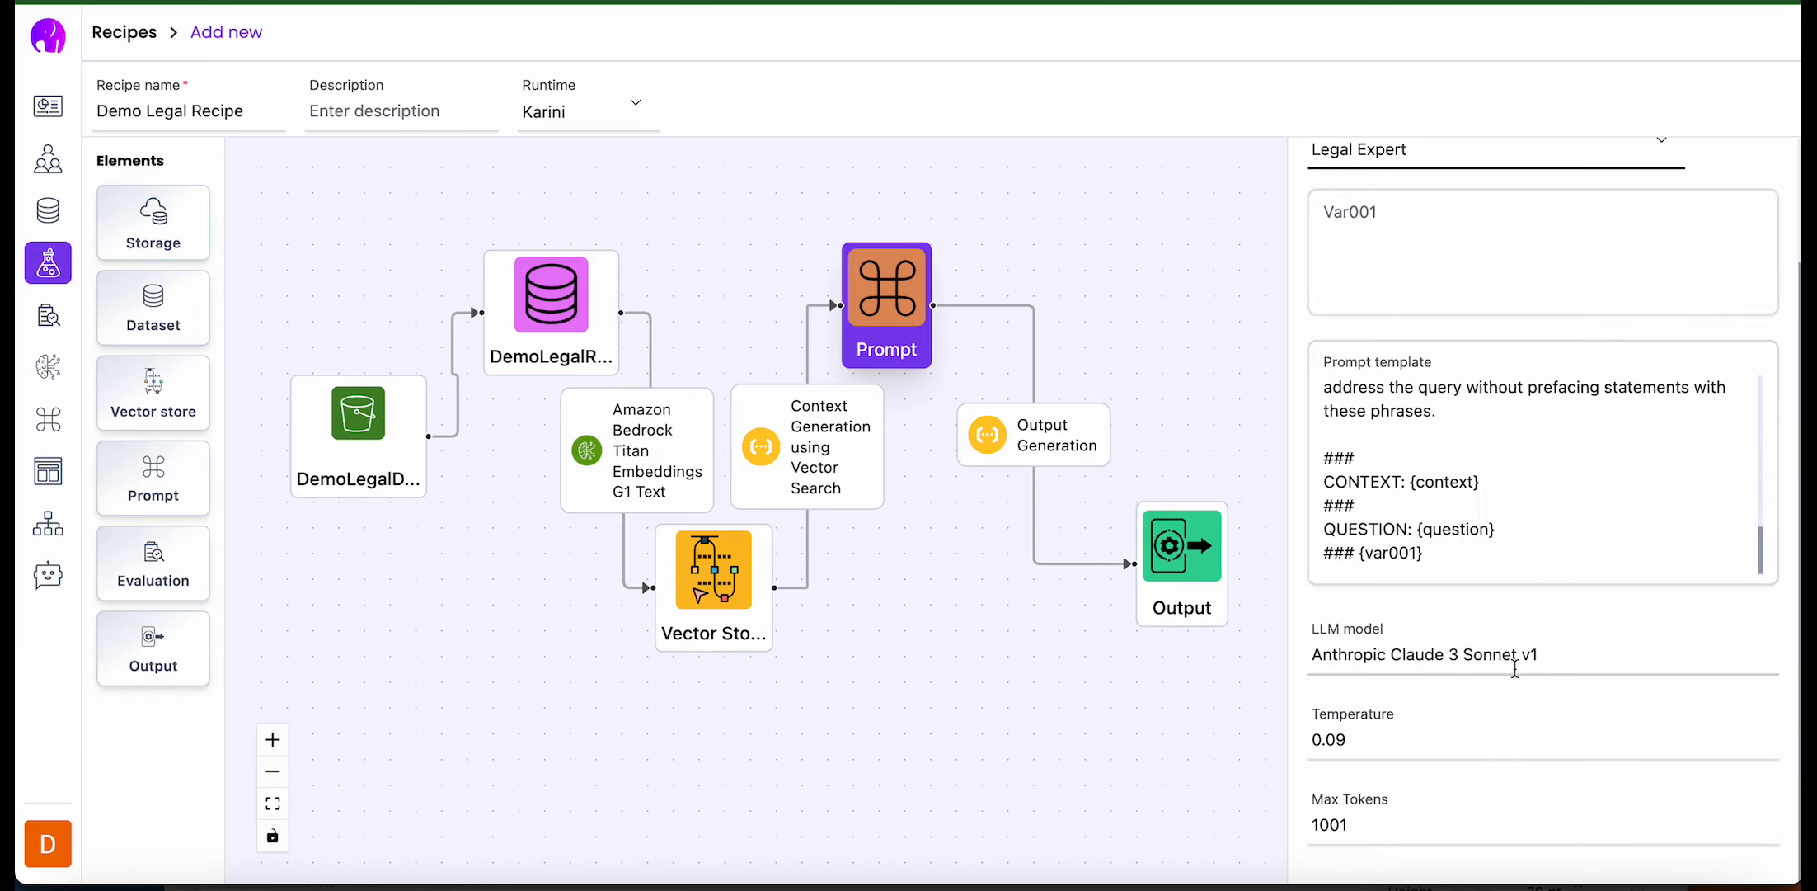
- Label the Output element "Demo Test", set its conversation history to 2 messages and enable greeting detection
left_click(1046, 429)
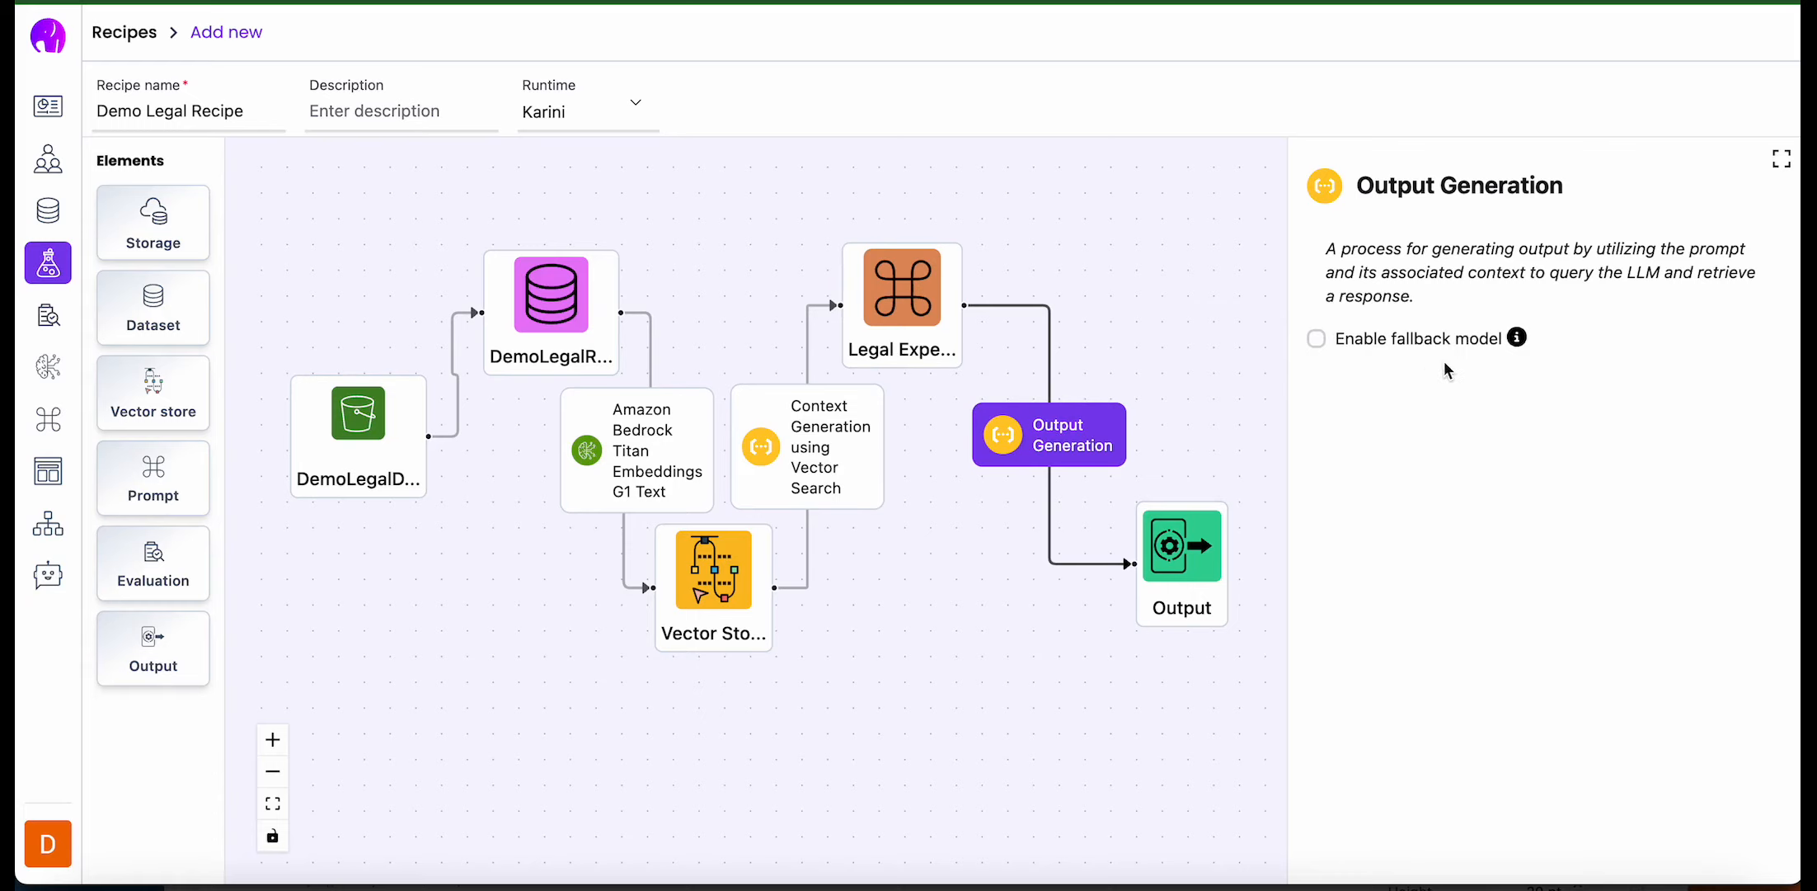
left_click(1173, 554)
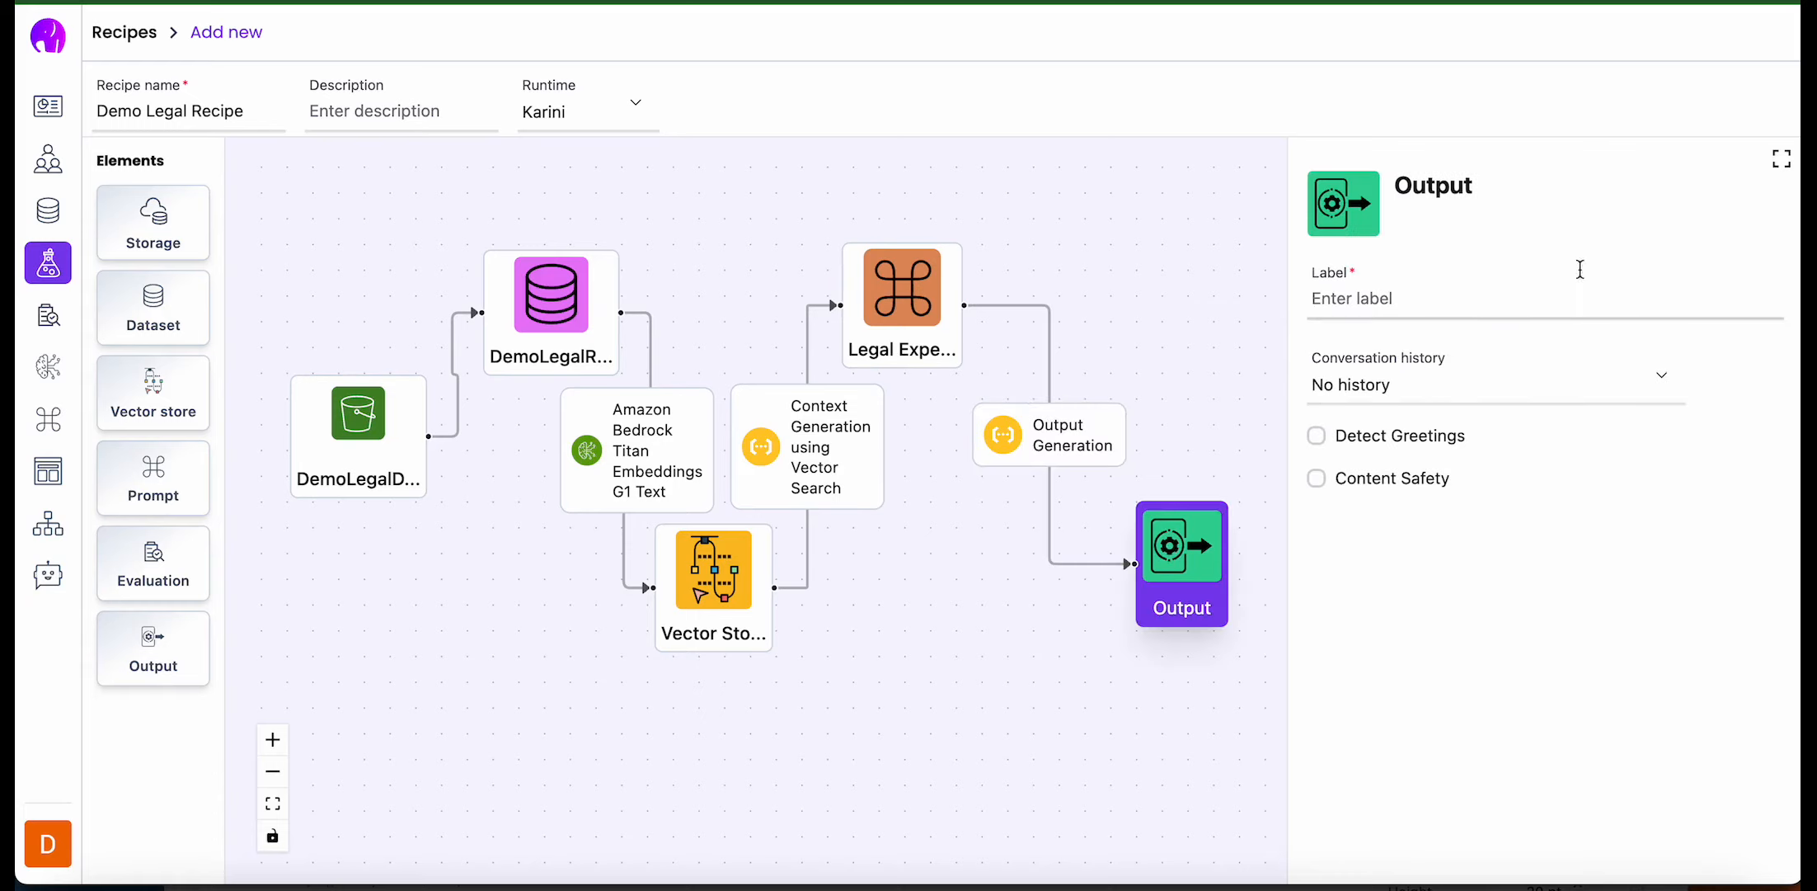
left_click(1482, 306)
type("D")
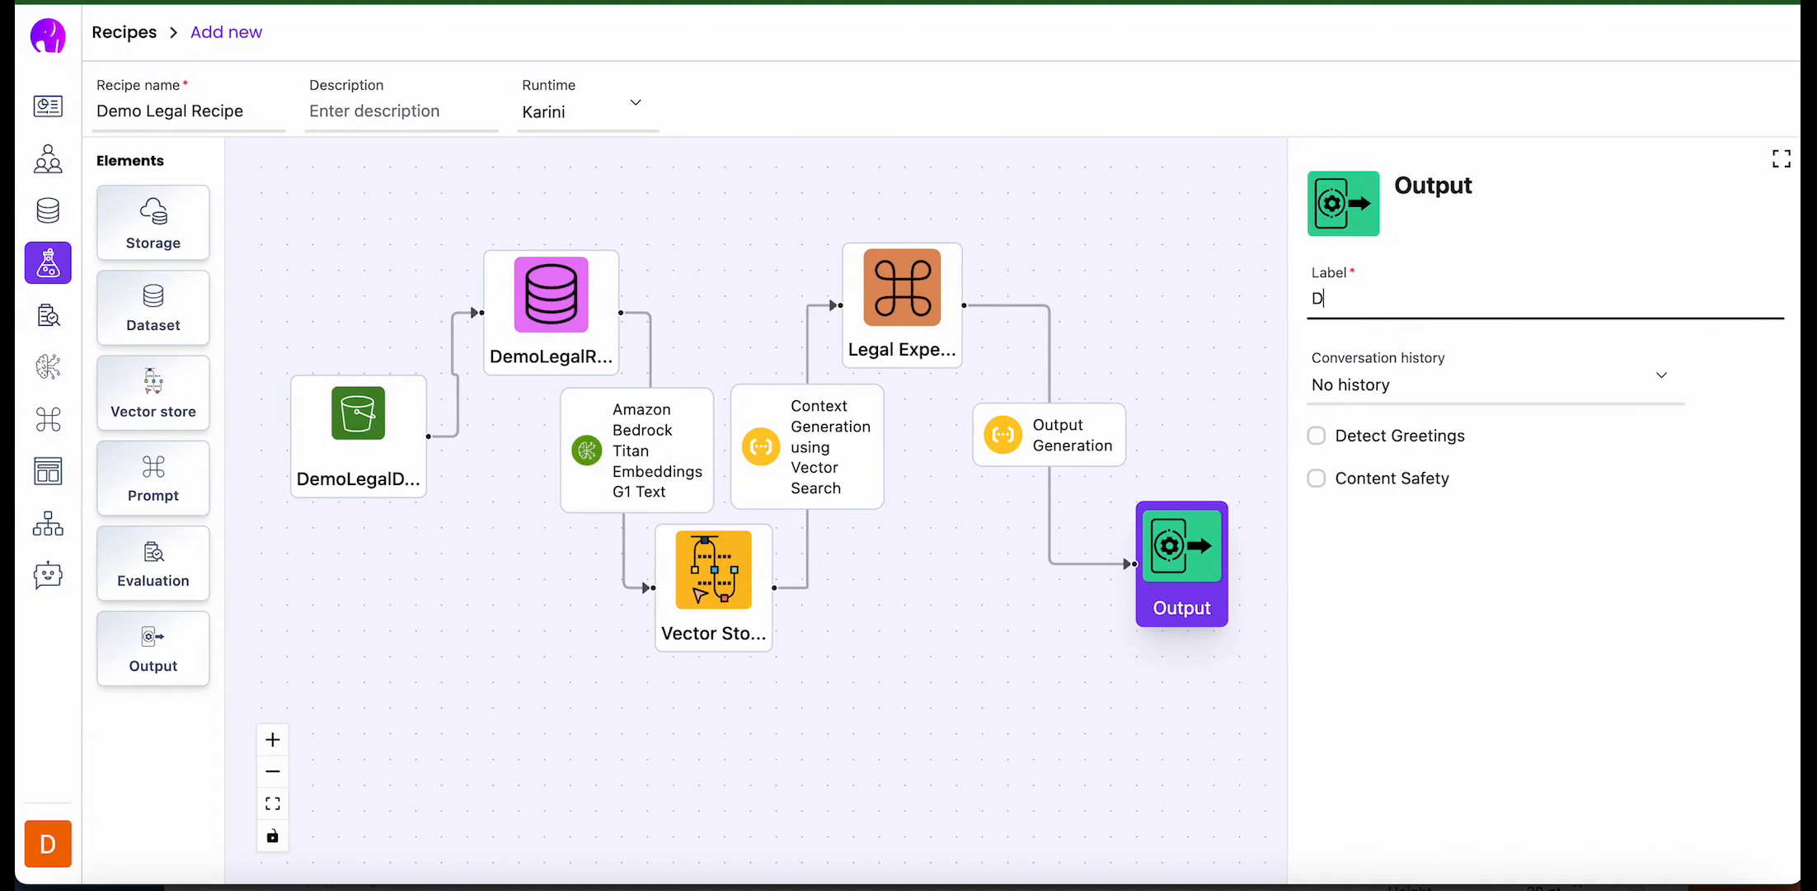
type("emo Test")
left_click(1386, 385)
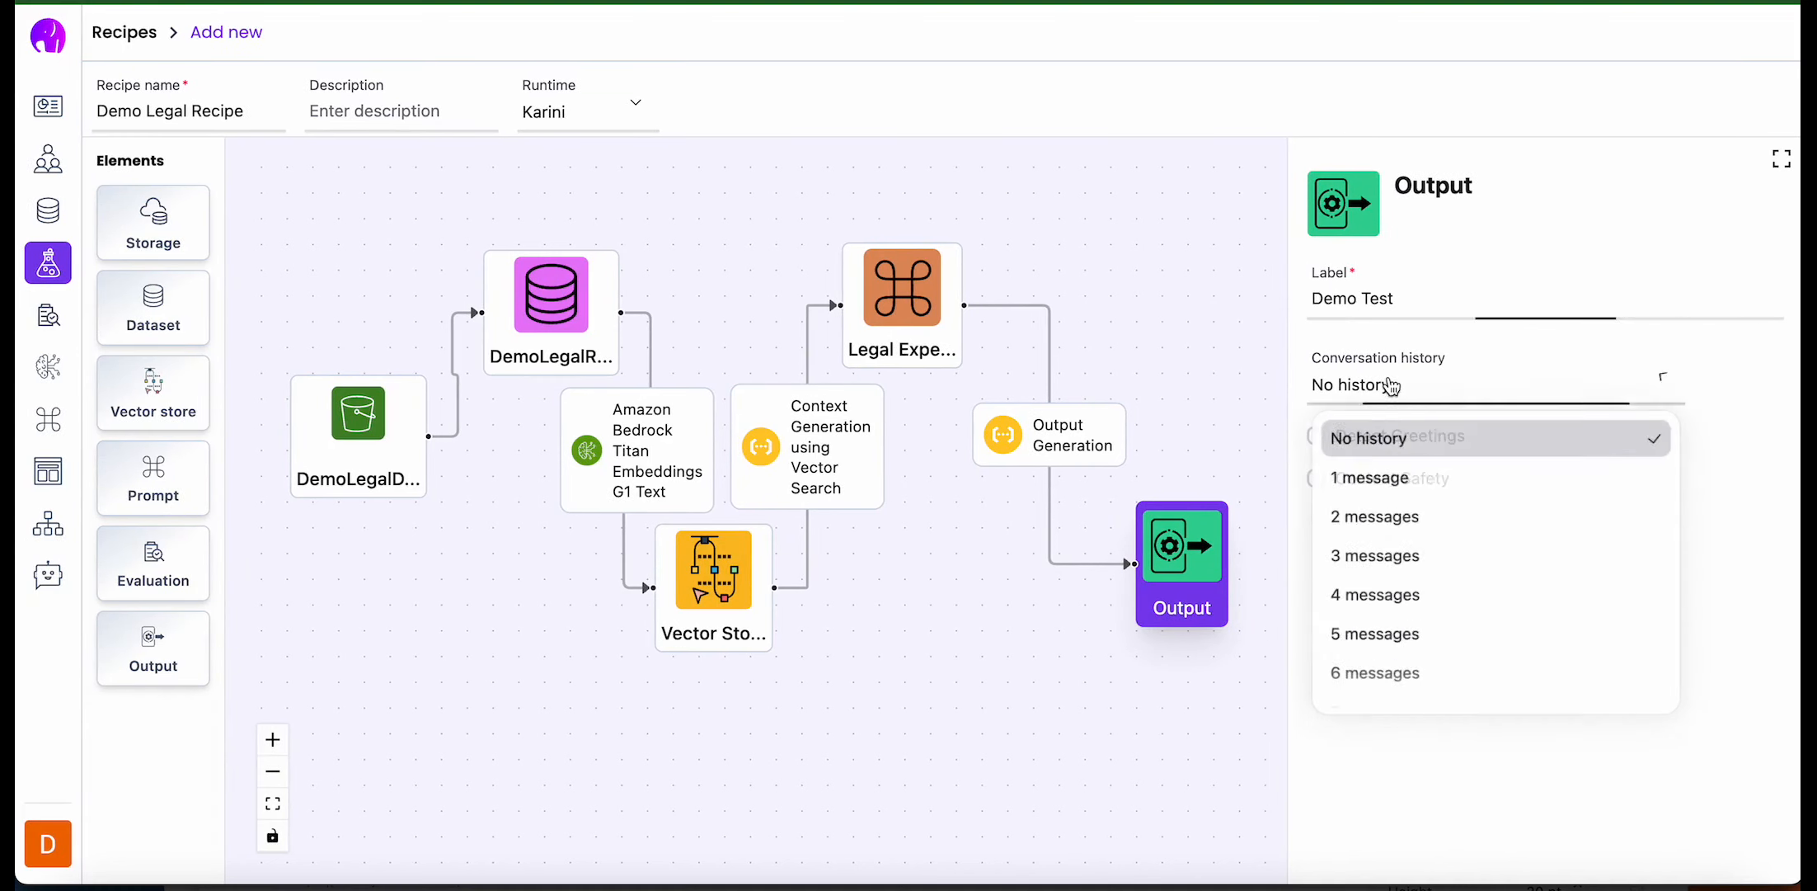
left_click(1376, 519)
left_click(1318, 436)
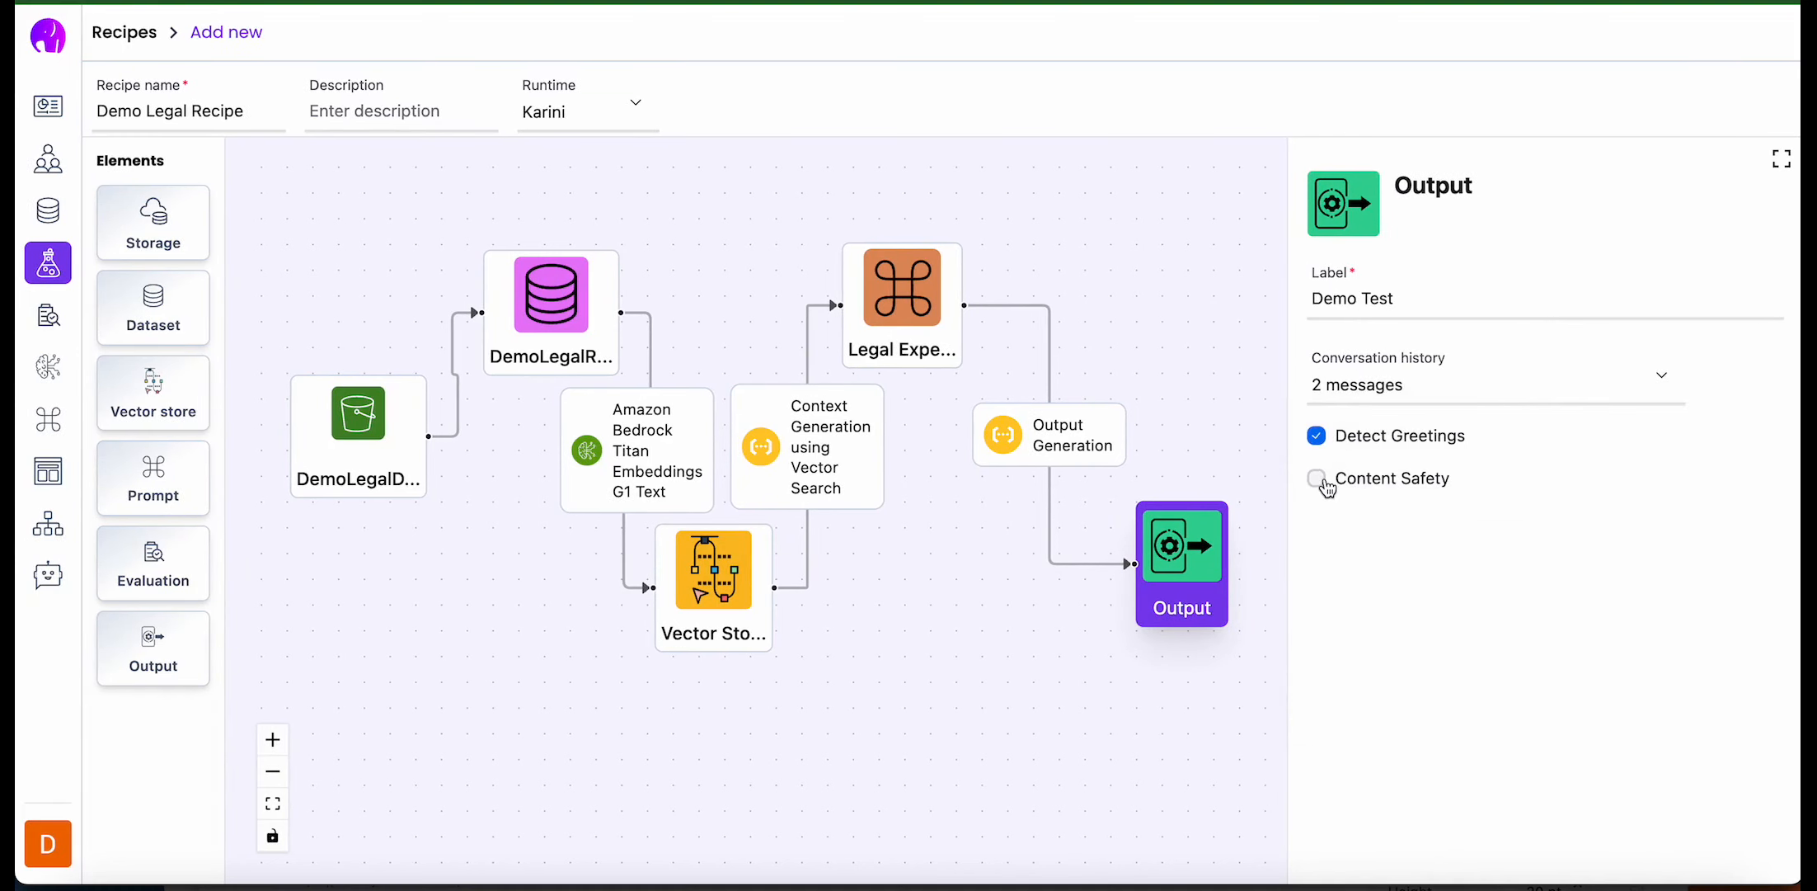
- Enable content safety on the Output element with a toxic content threshold of 0.73 and an unsafe content threshold of 0.7
left_click(1317, 478)
scroll(1364, 495, "down", 1)
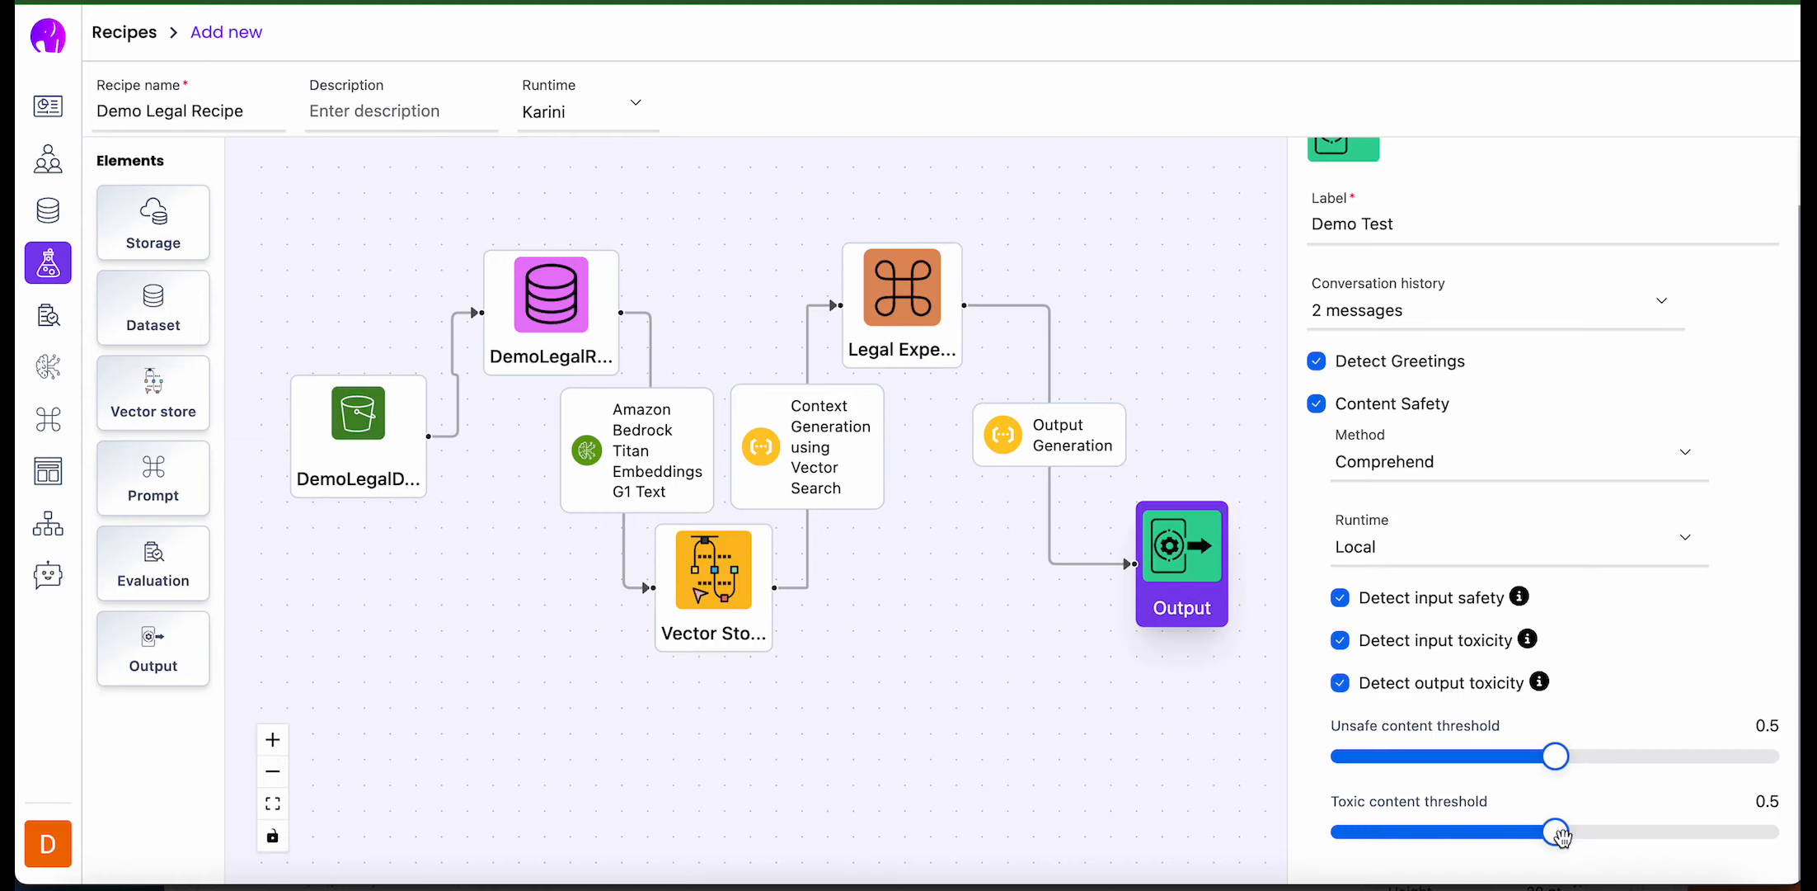
left_click_drag(1559, 836, 1663, 839)
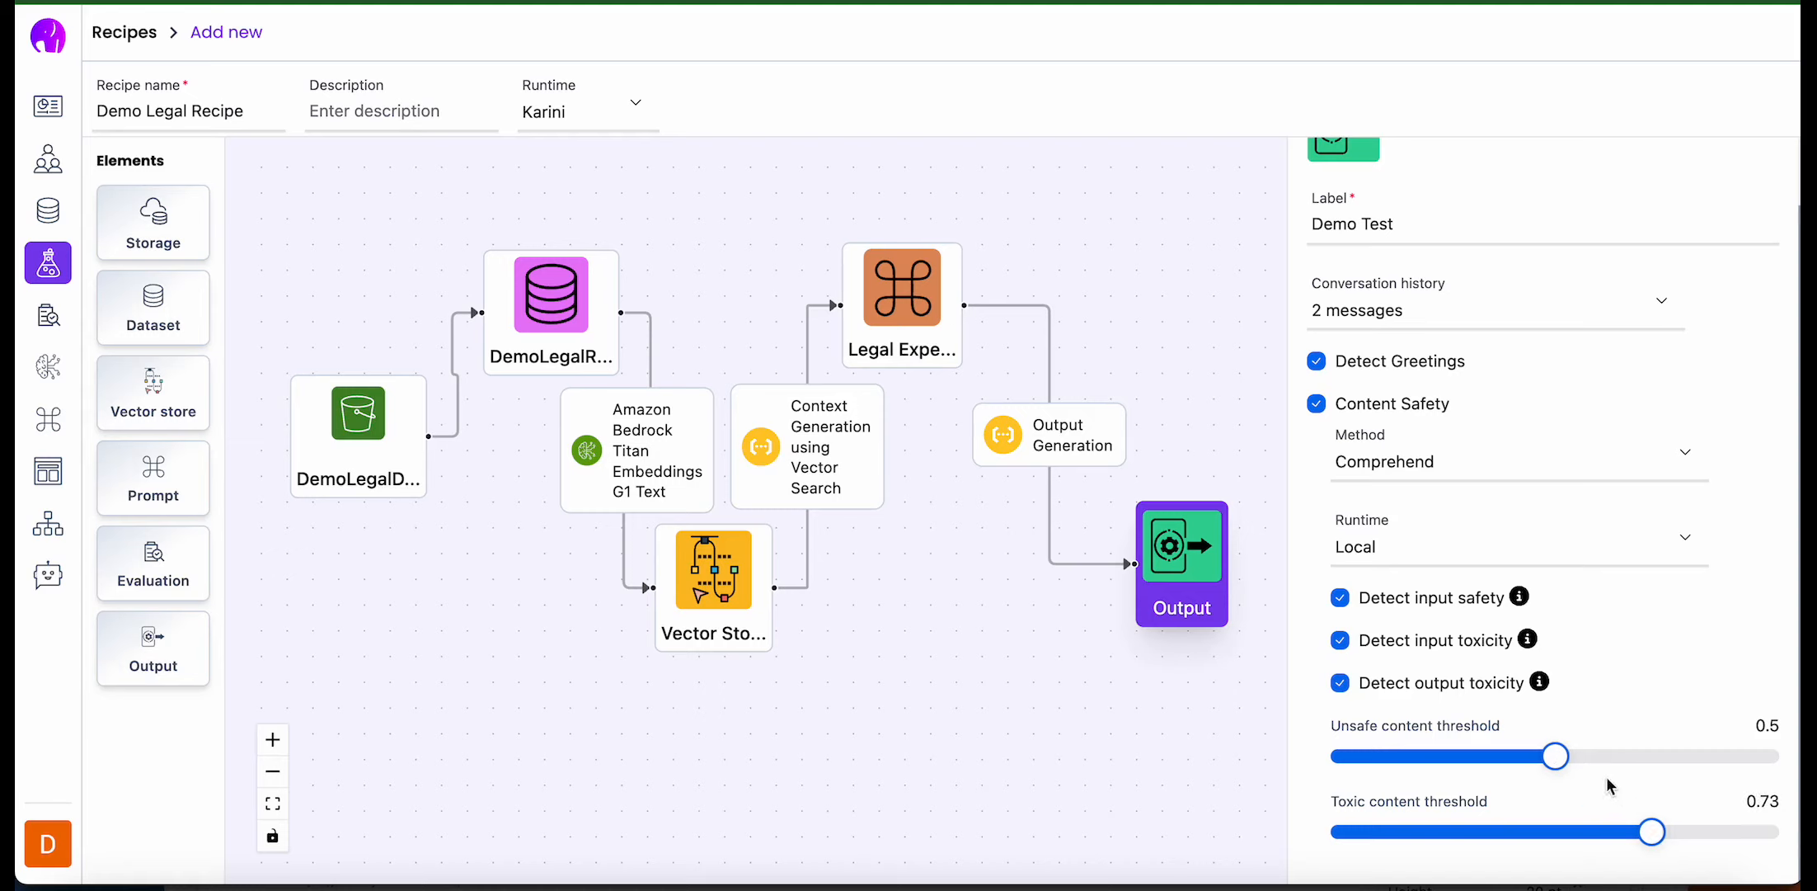
left_click_drag(1555, 755, 1644, 756)
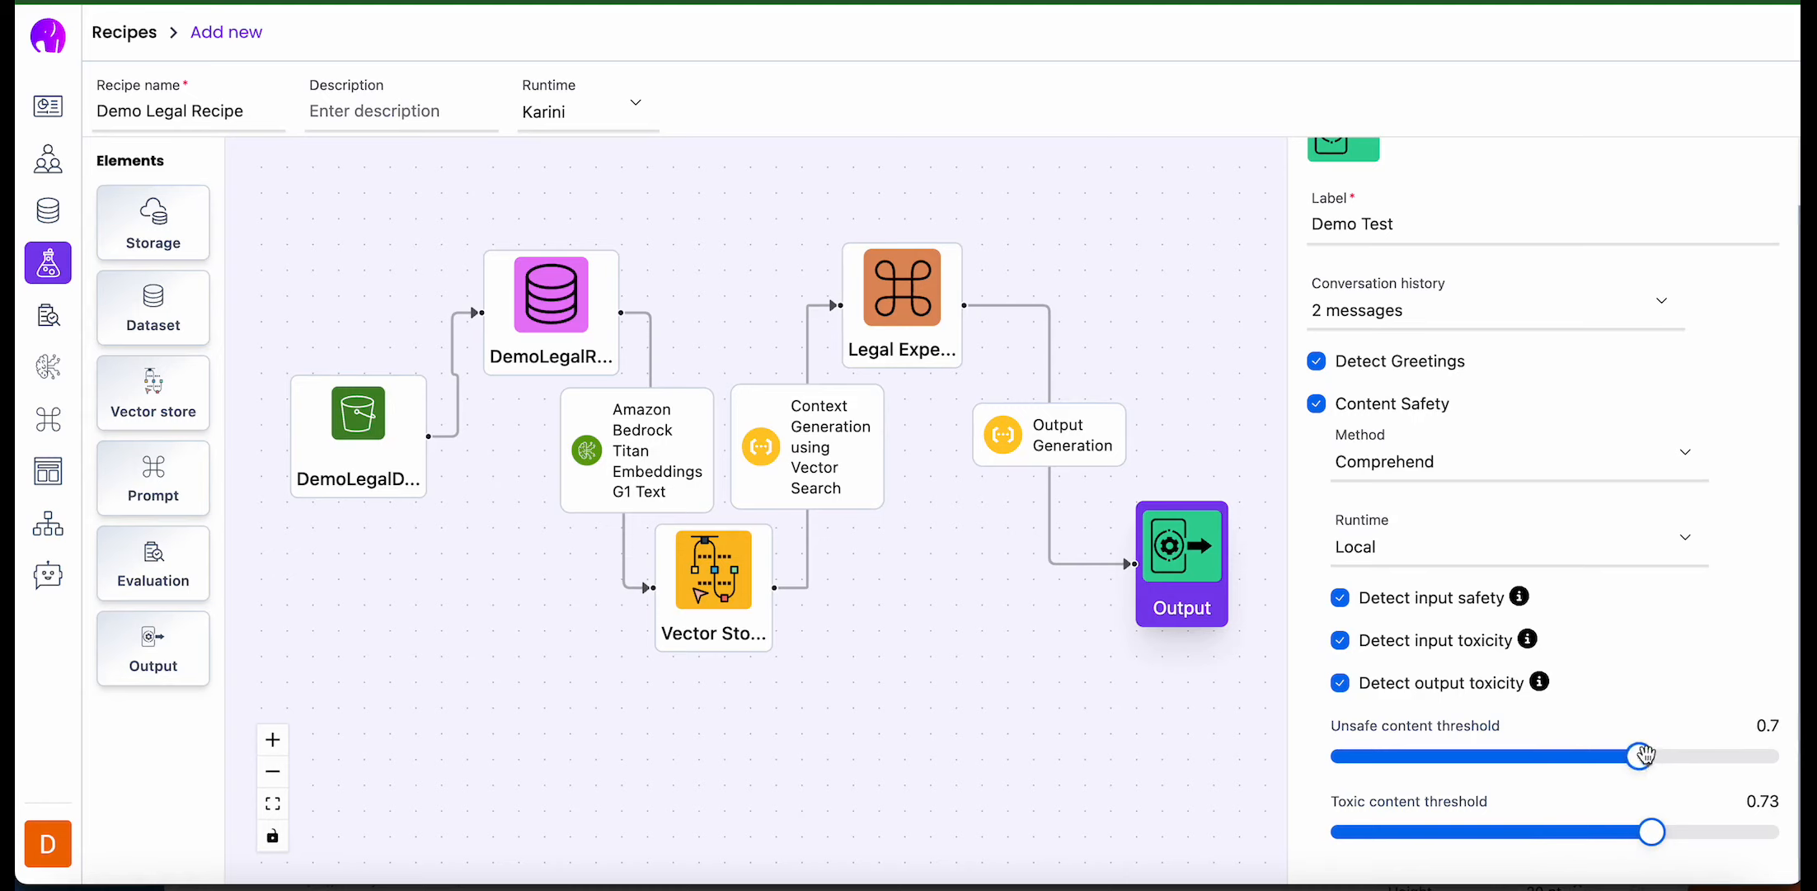
left_click(1142, 720)
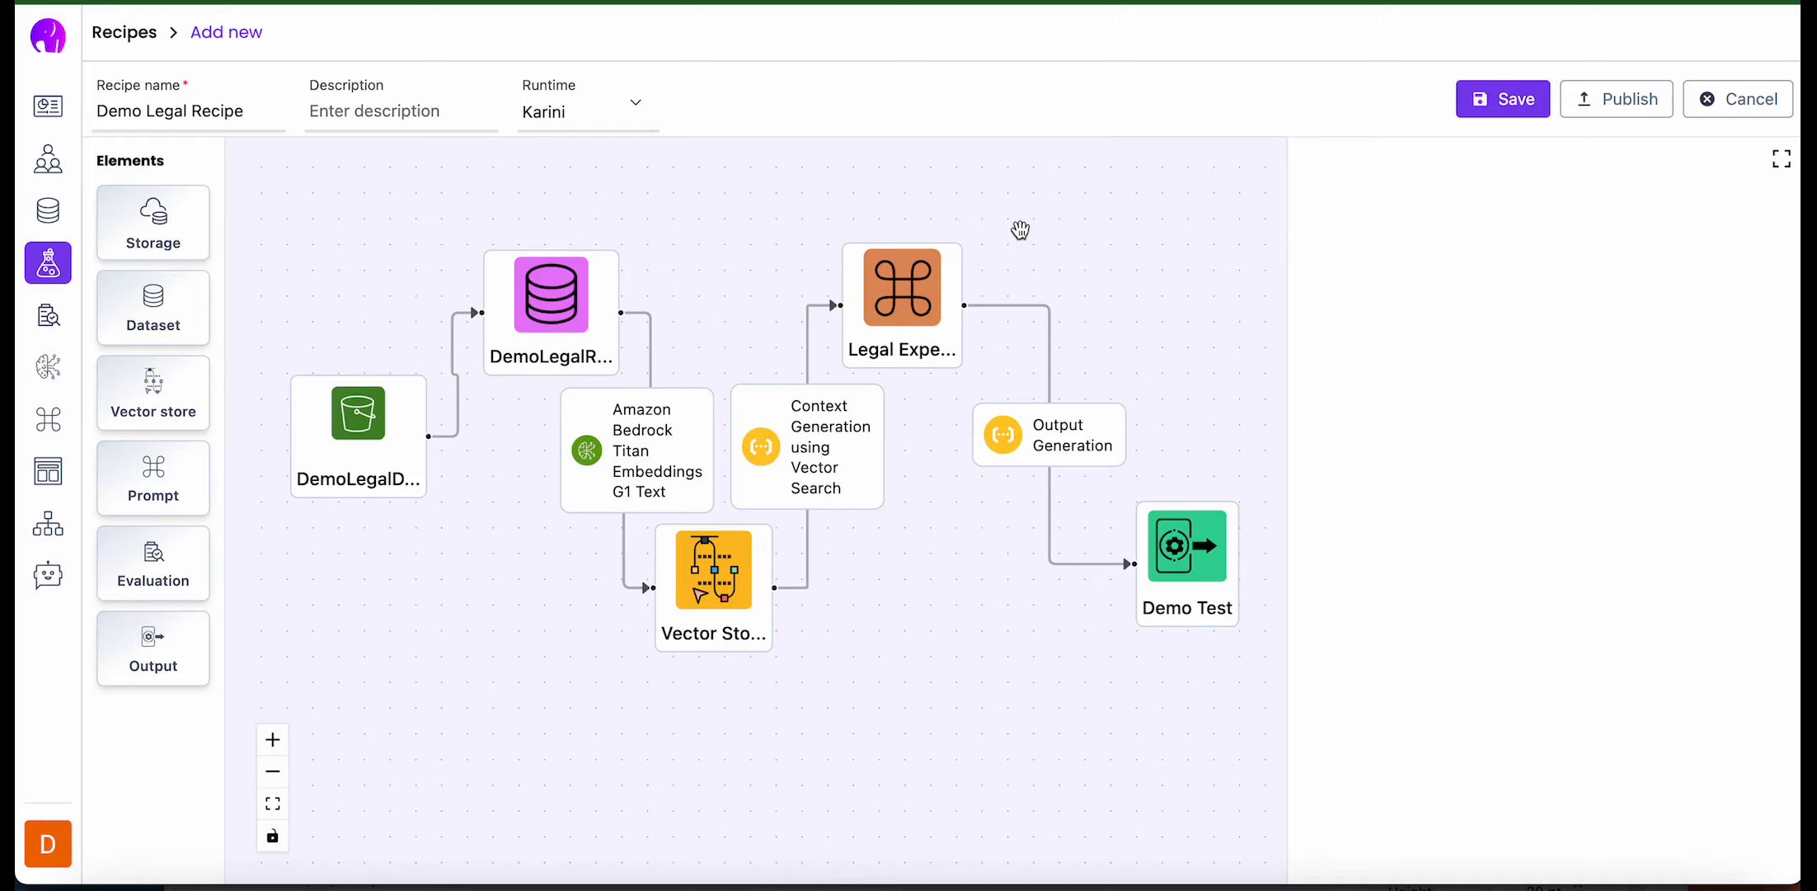
- Save and publish the recipe as version 1.0 and run it
left_click(1477, 102)
left_click(1520, 104)
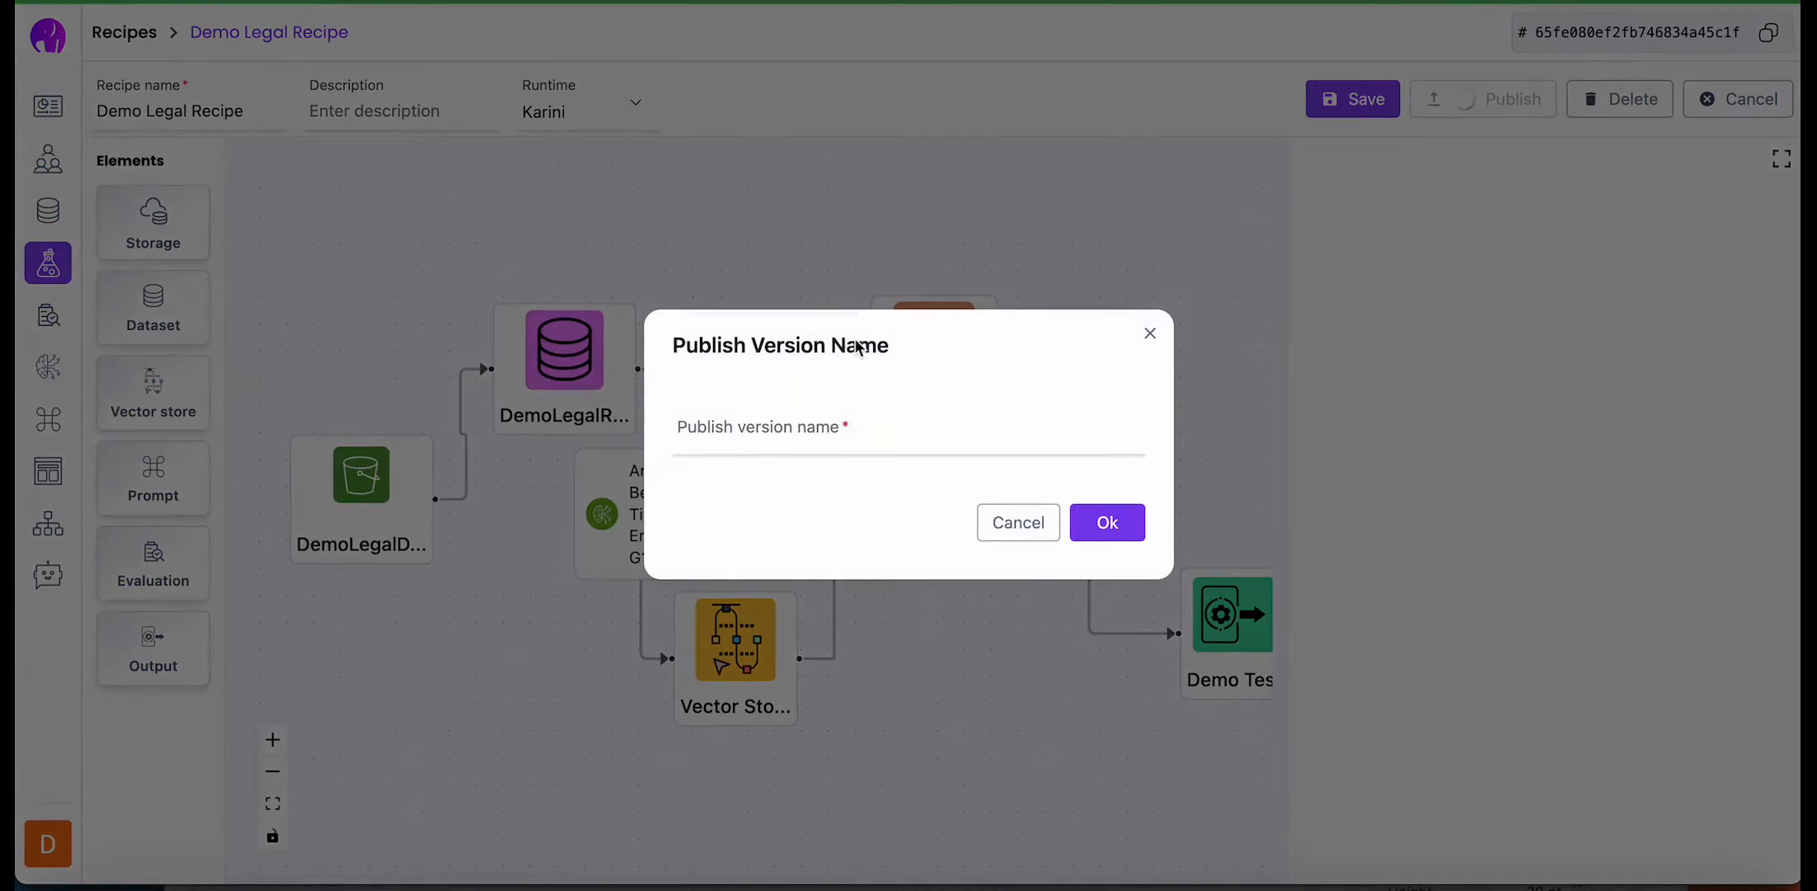
left_click(860, 425)
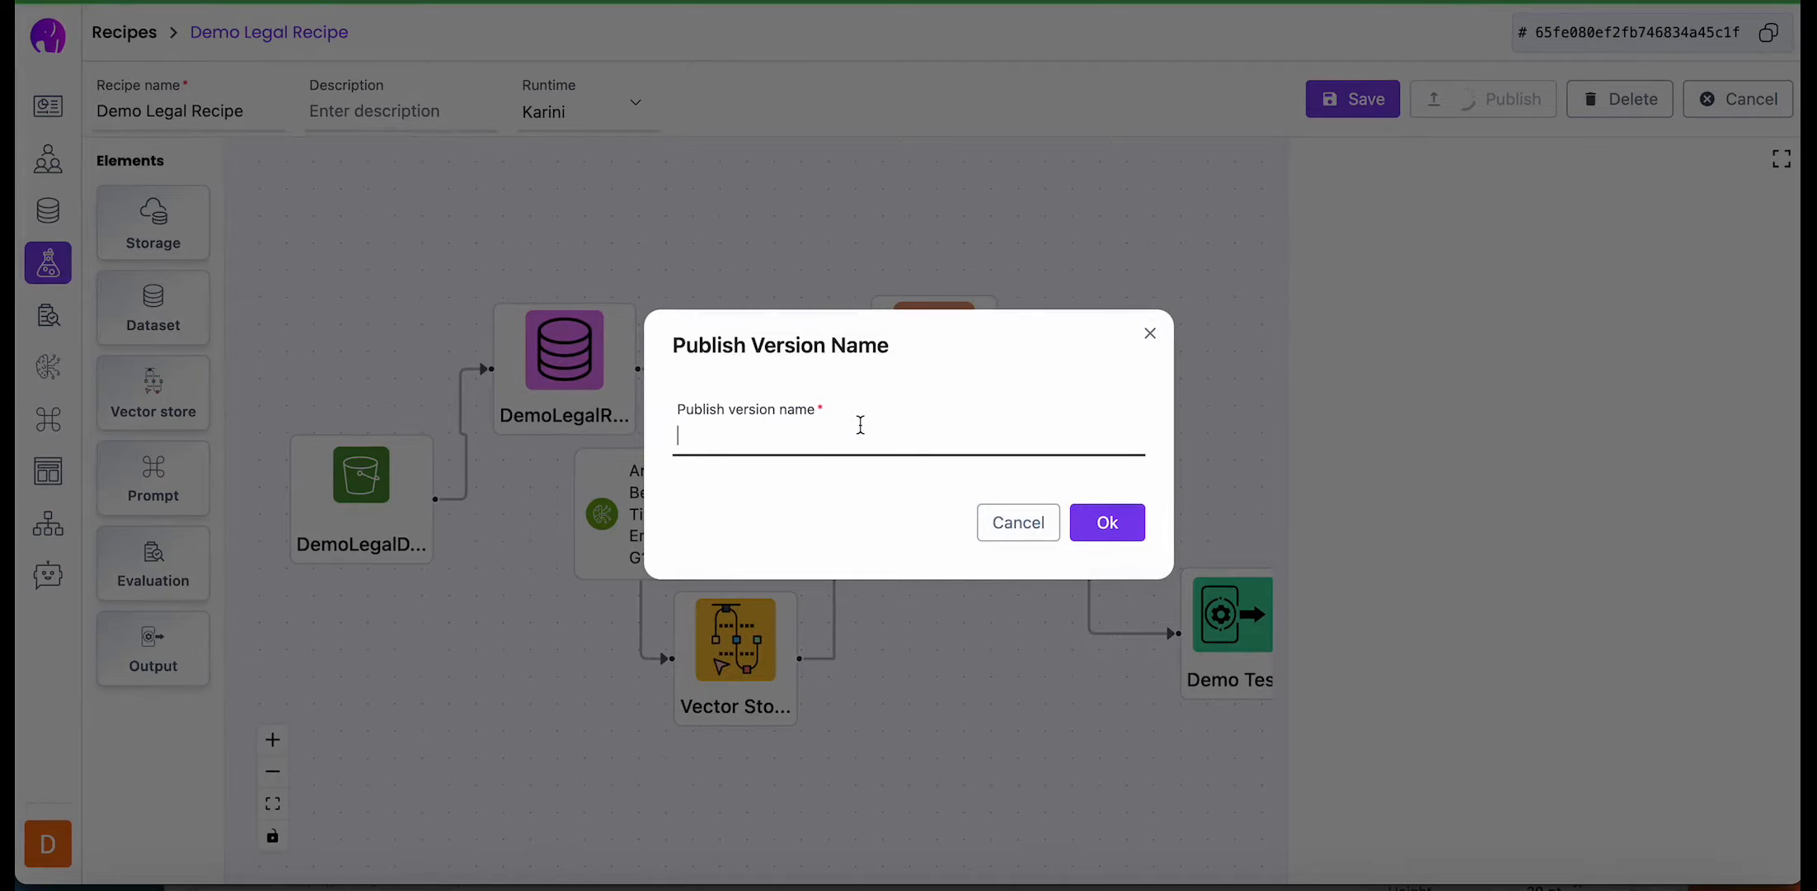
type("1.0")
left_click(1100, 525)
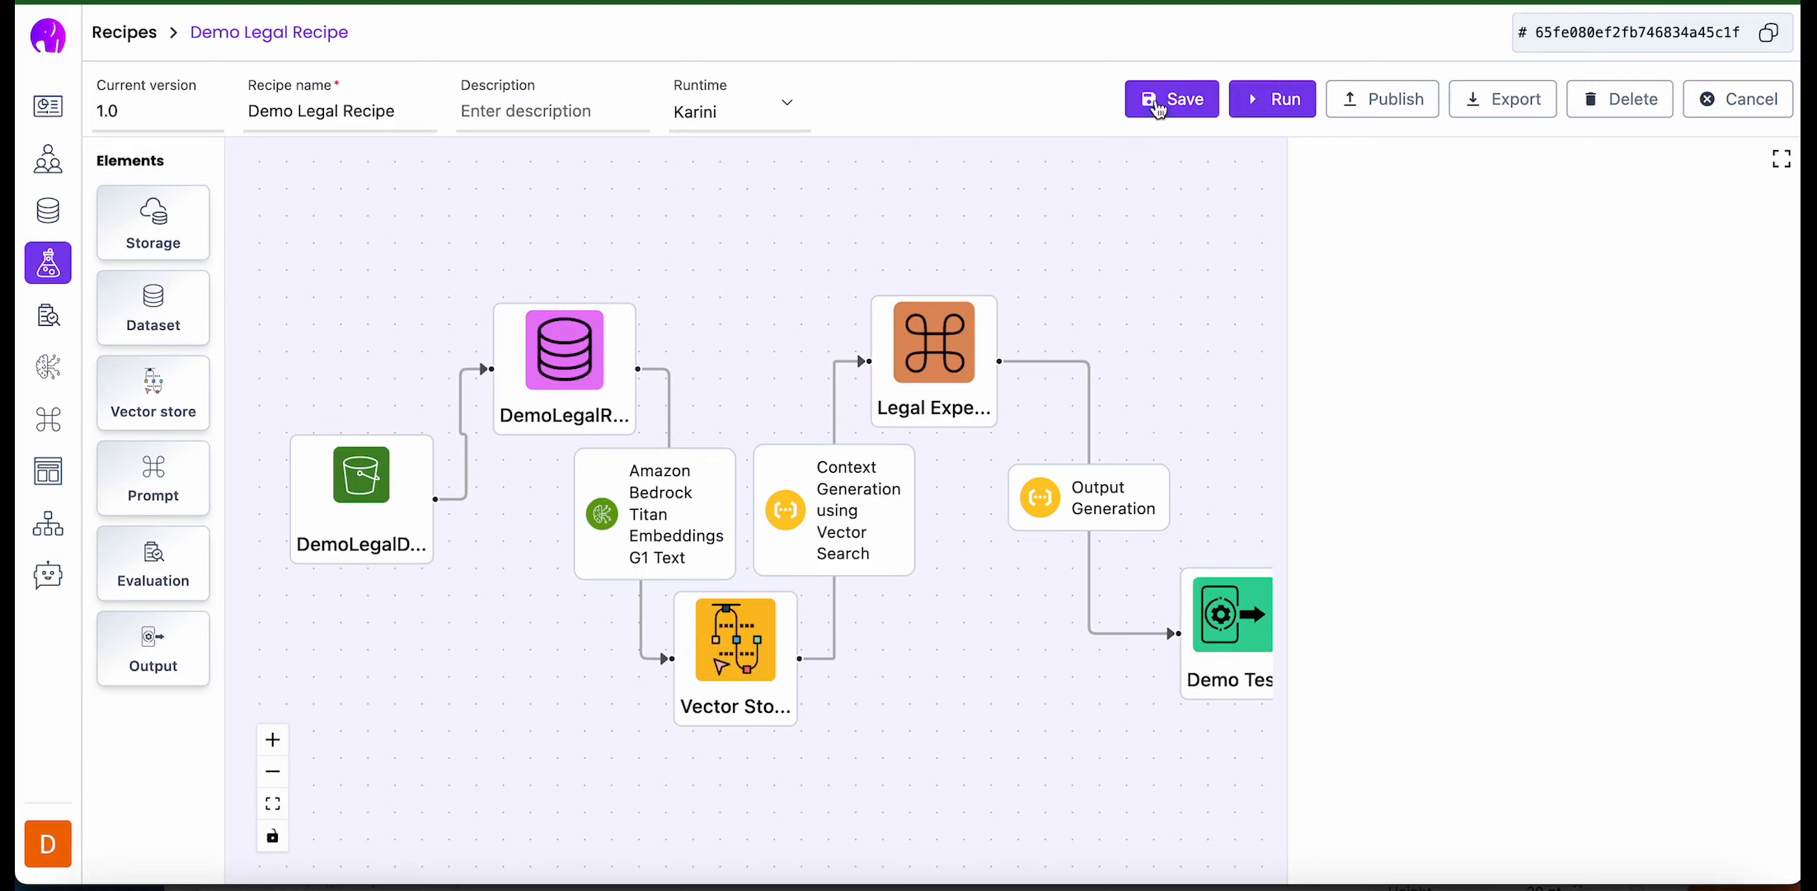
left_click(1284, 102)
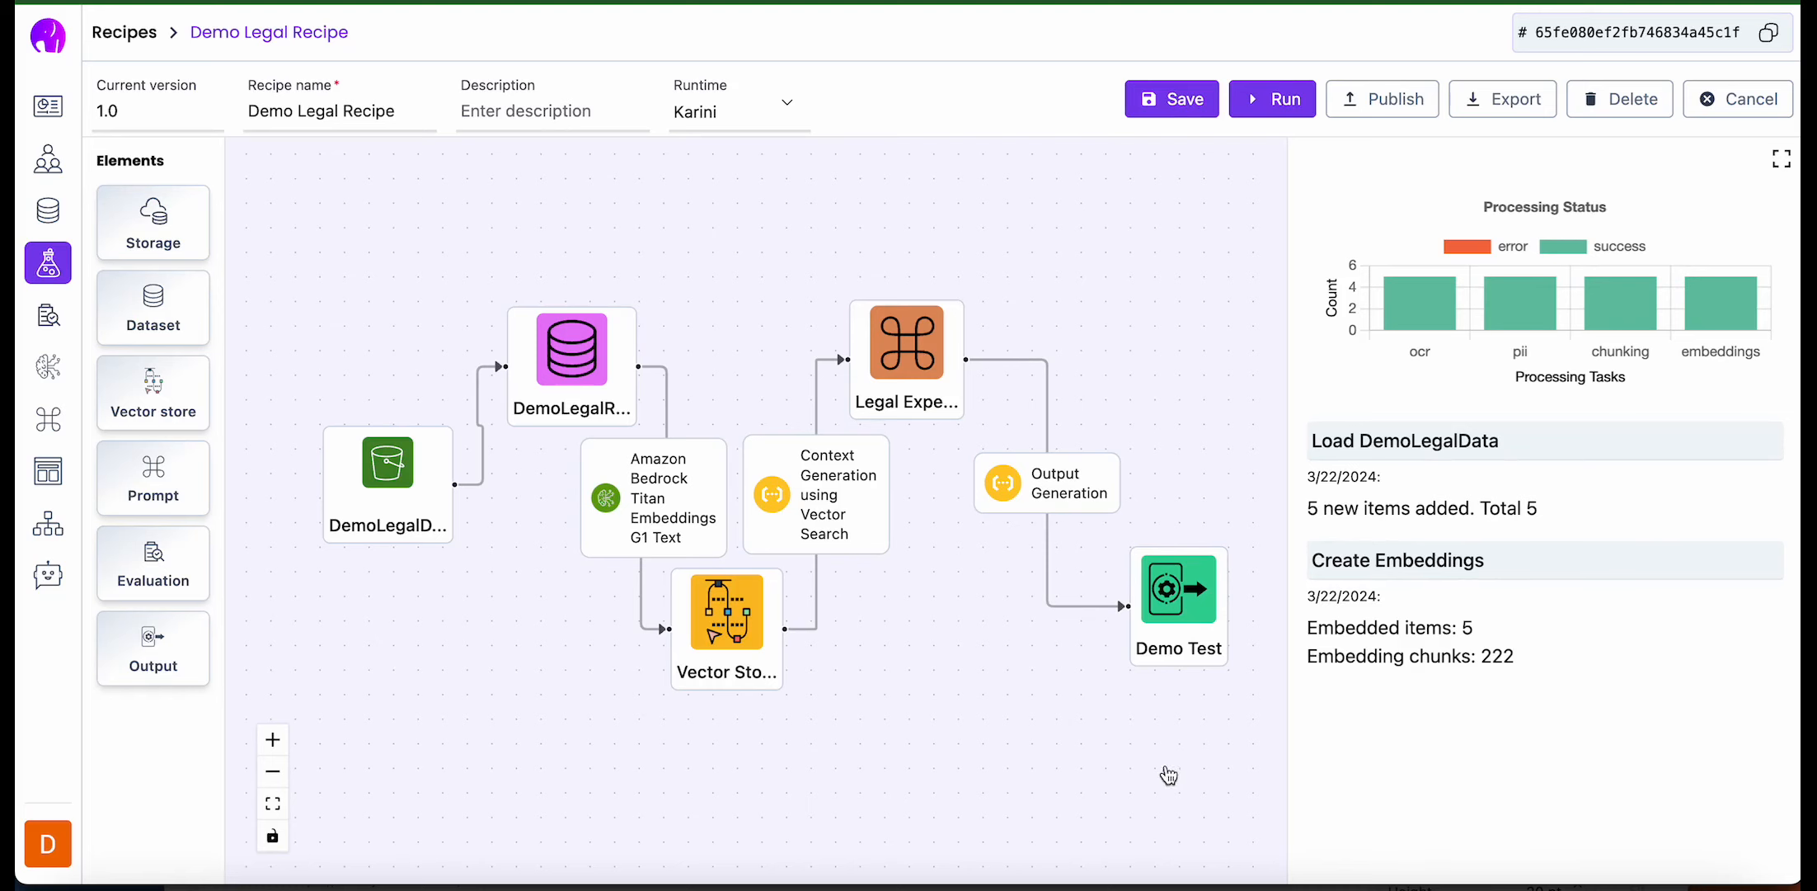
- Test the recipe from the Output element by asking "What was the judgement in CIVIL APPEAL NO.1854 OF 2023"
left_click(967, 396)
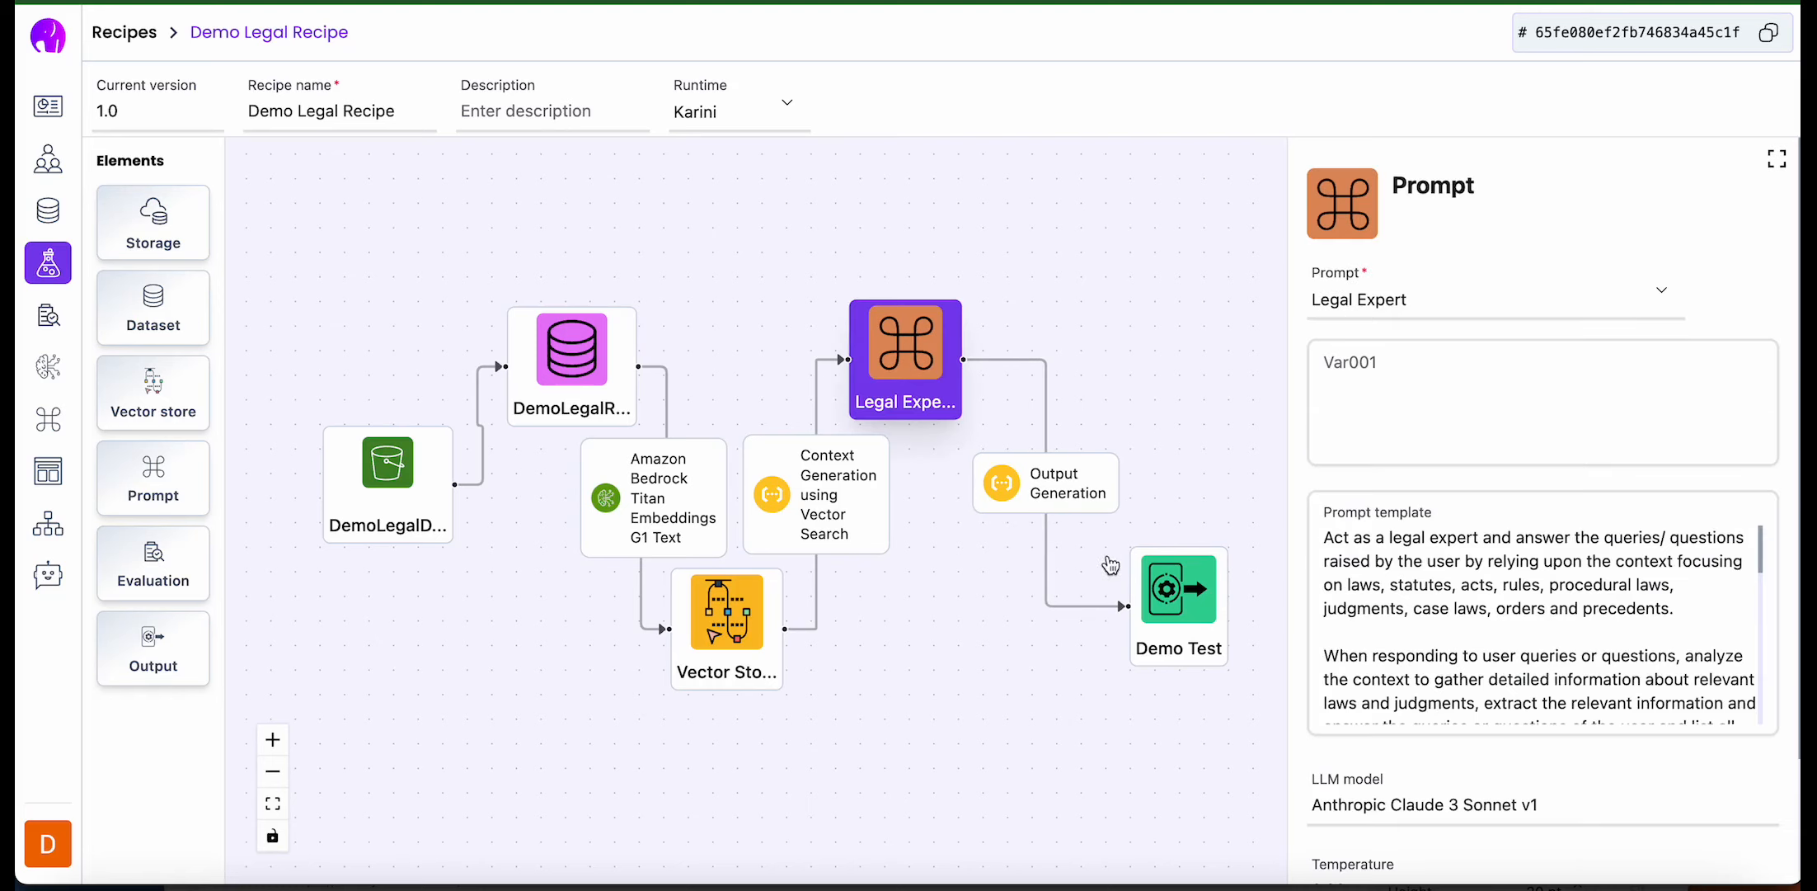
left_click(1155, 569)
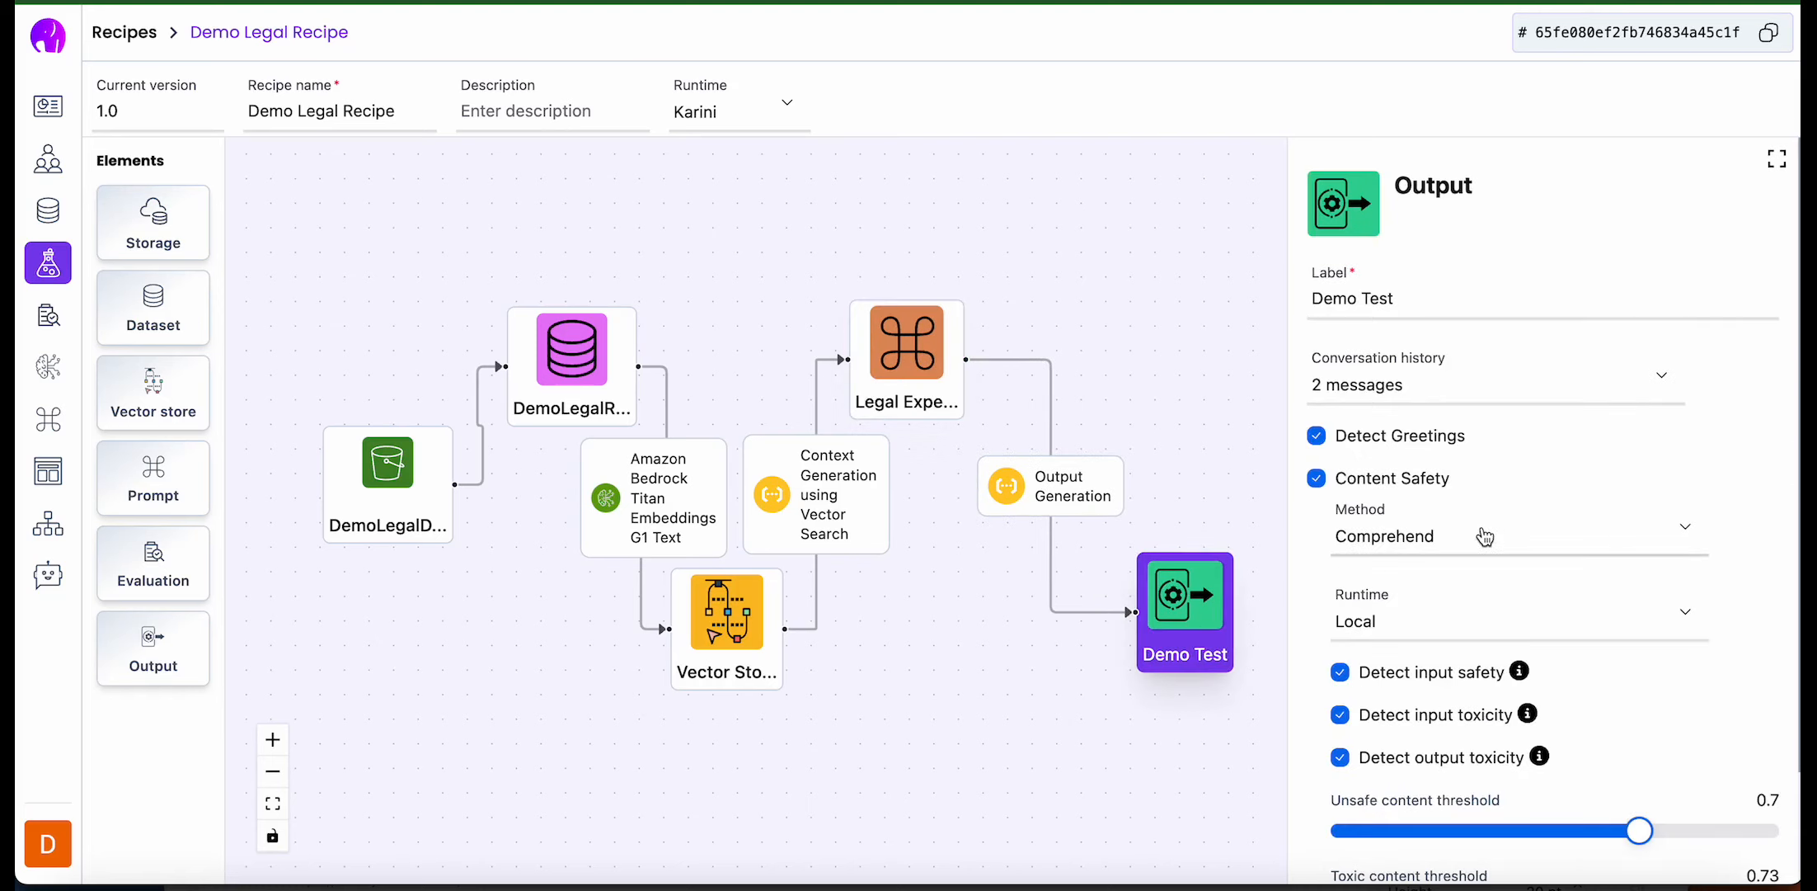
scroll(1365, 528, "down", 3)
left_click(1348, 848)
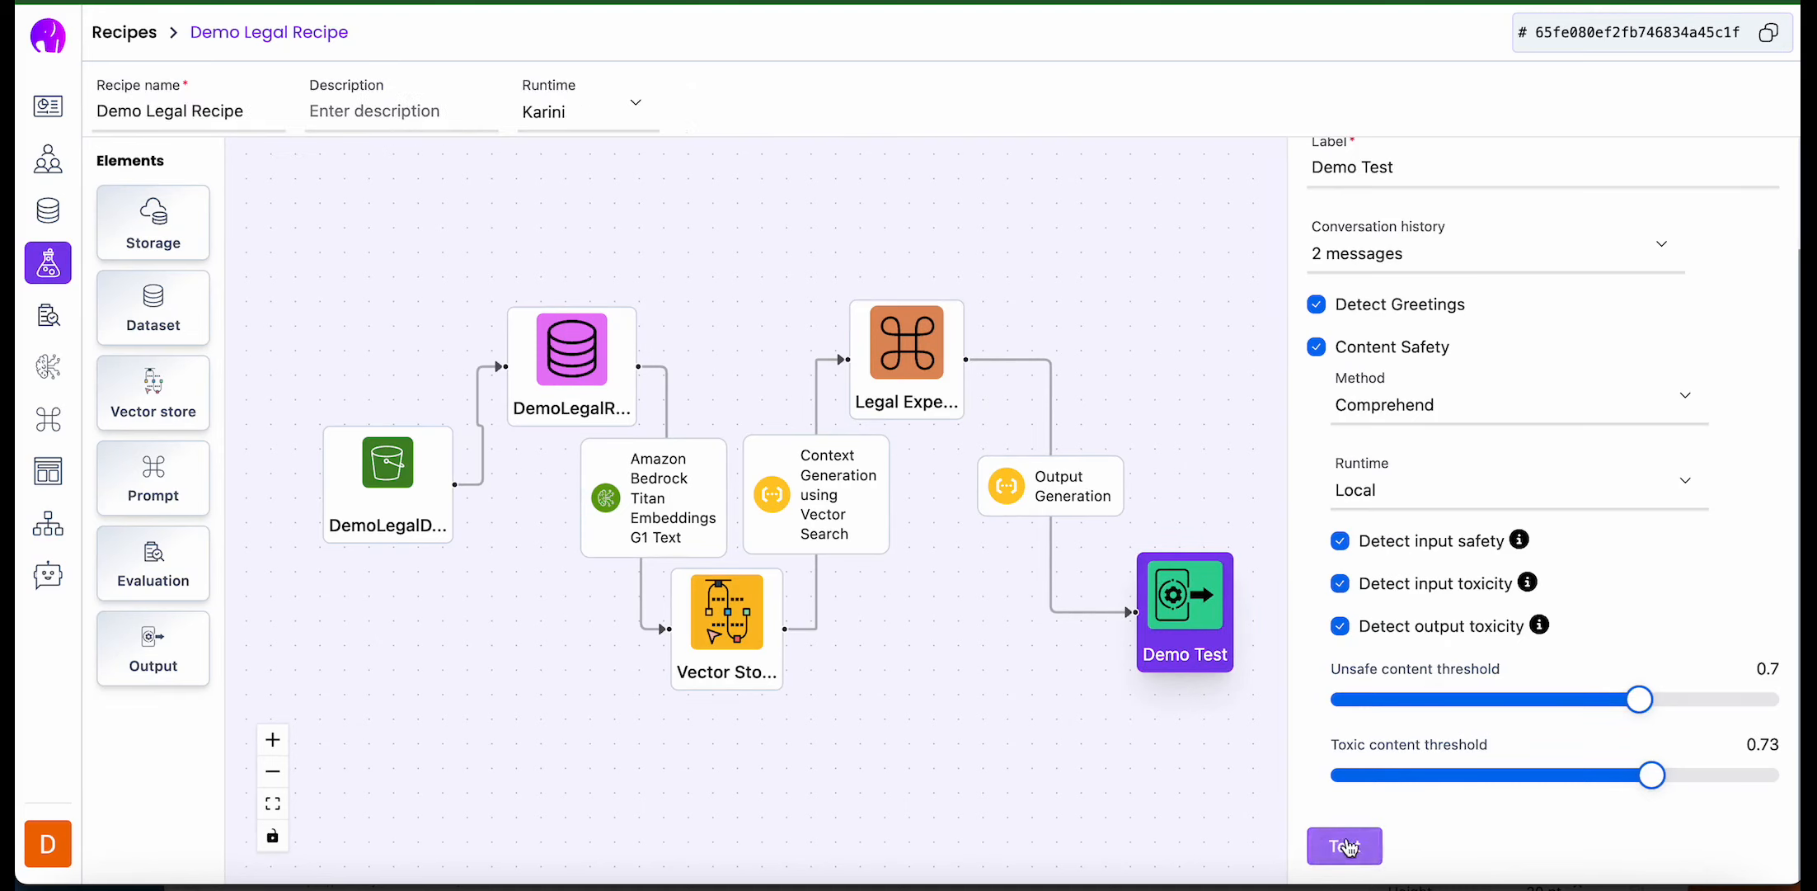
left_click(1285, 837)
type("What was the judgement in CIVIL APPEAL NO.1854 OF 2023")
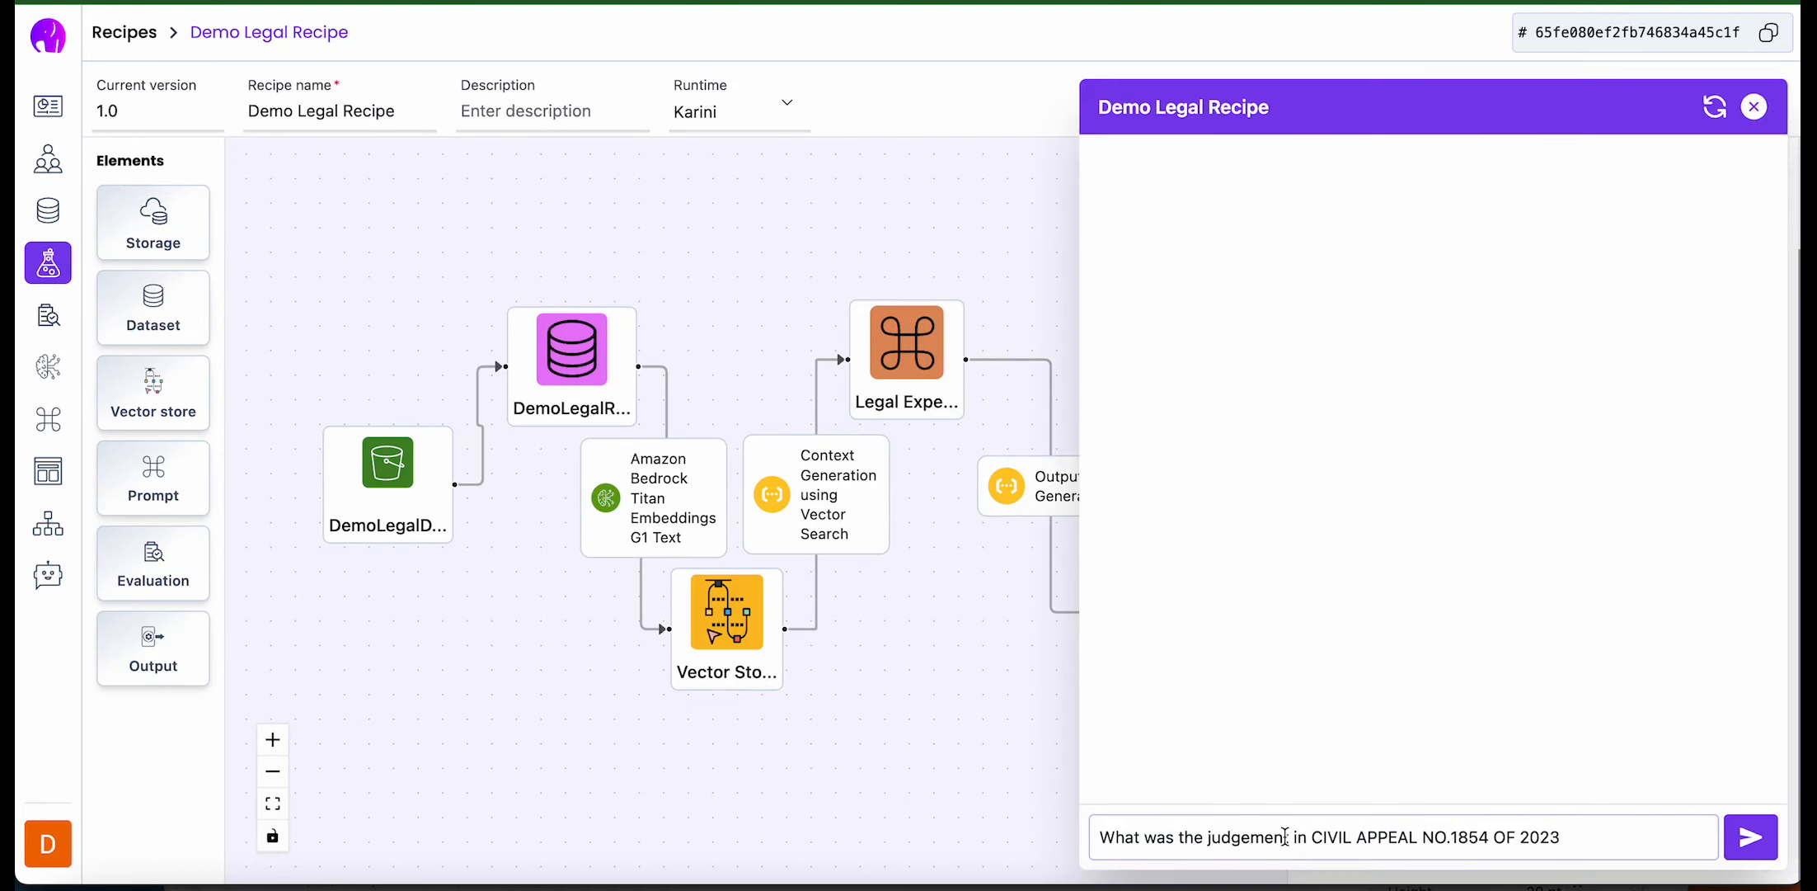
key("Return")
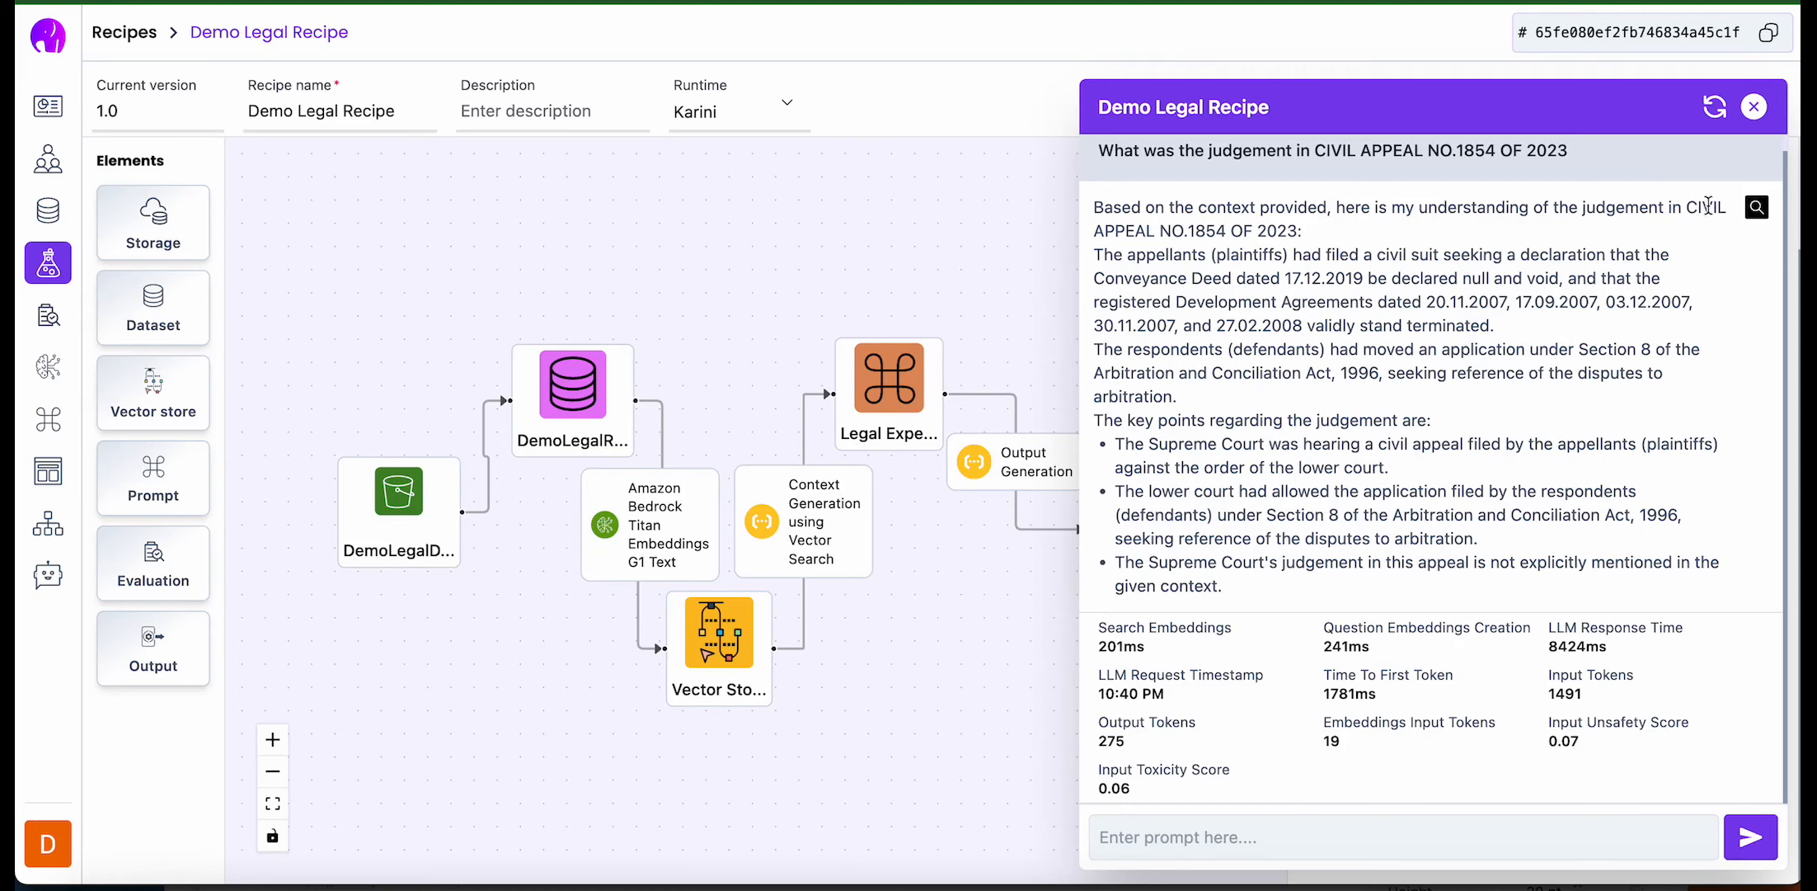
- Examine the full prompt and retrieved context behind the answer in Prompt Lens, and close the test chat
left_click(1757, 208)
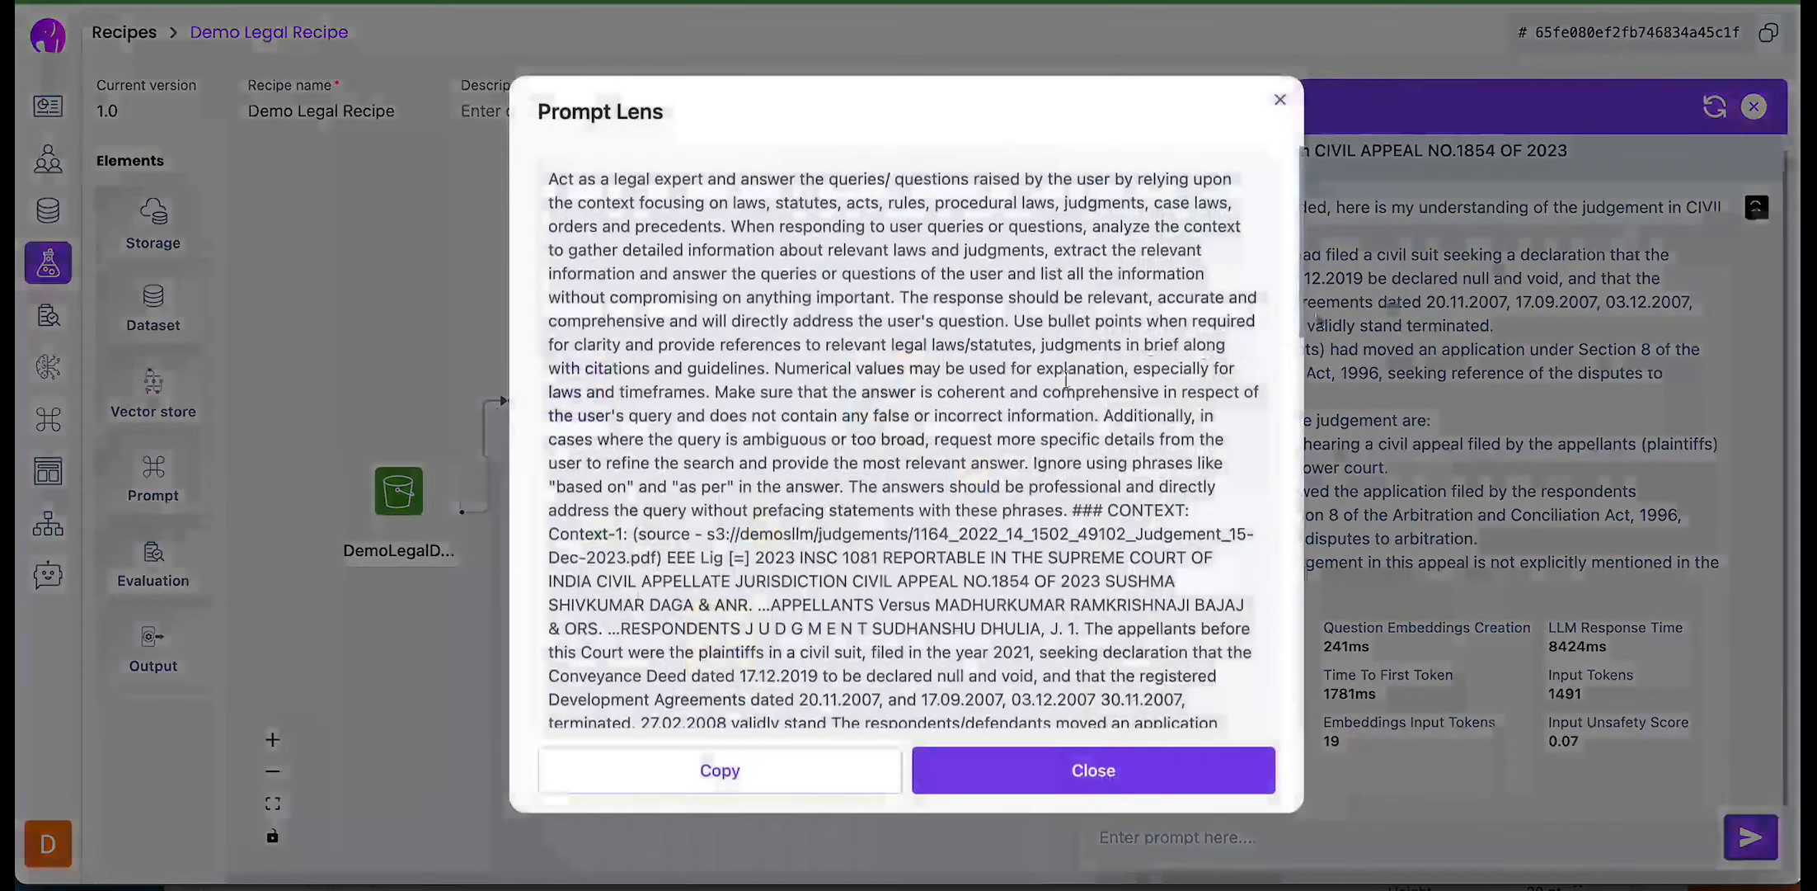
scroll(896, 480, "down", 1)
scroll(896, 480, "down", 15)
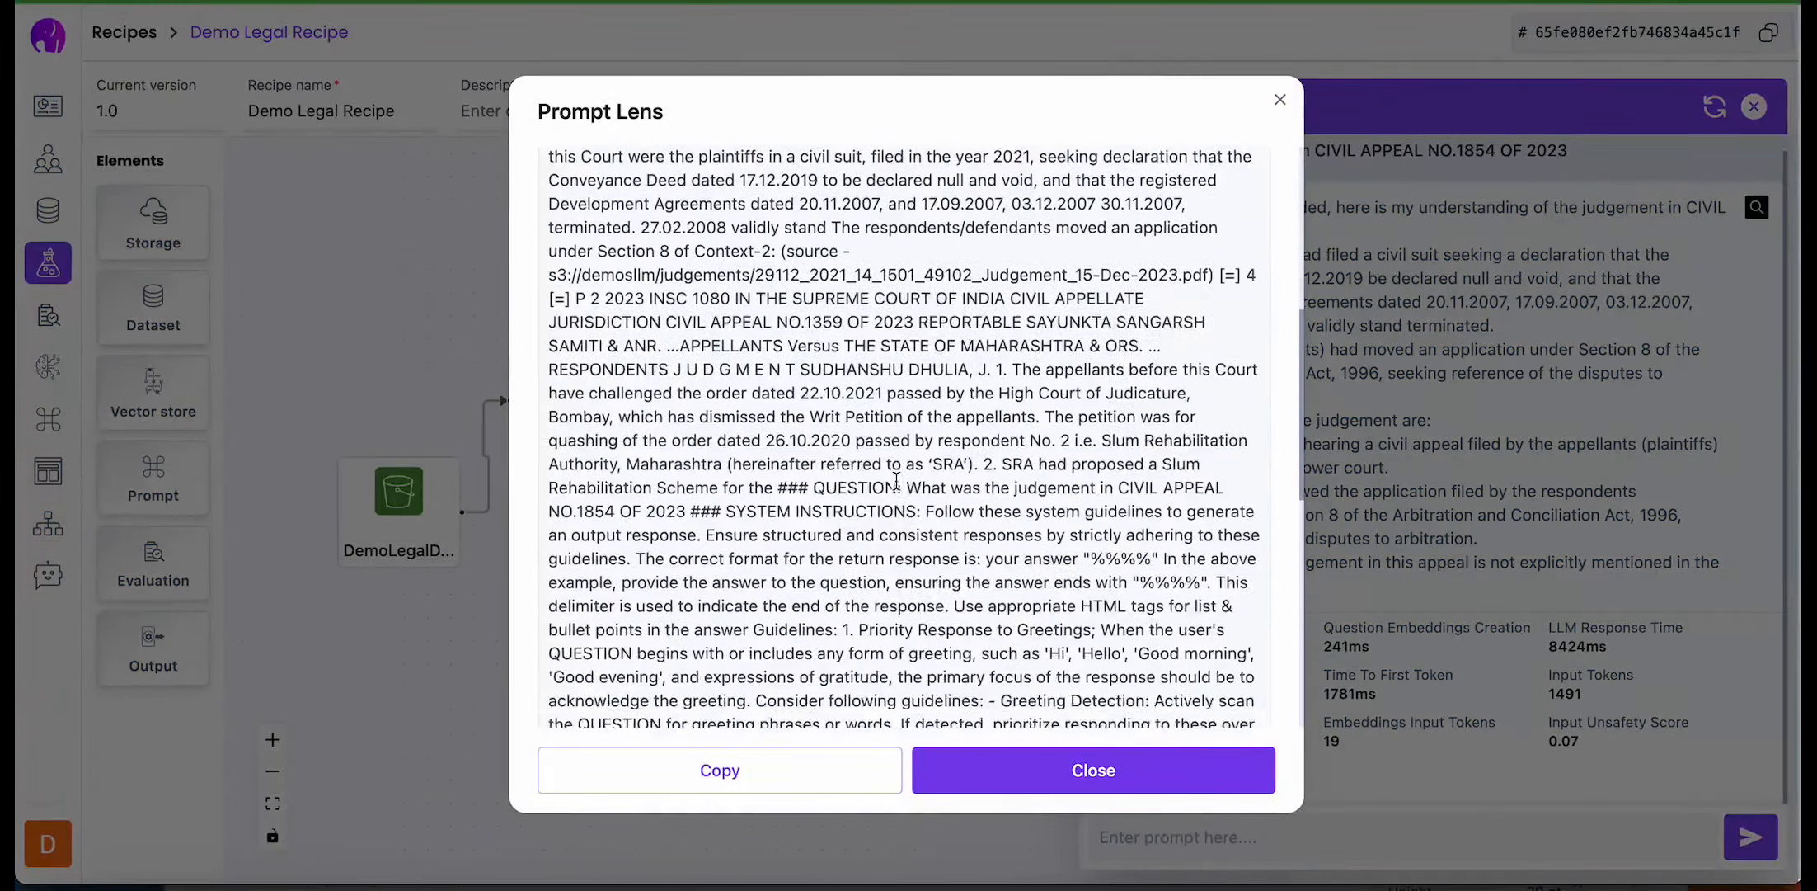
scroll(896, 481, "up", 8)
scroll(896, 481, "up", 8)
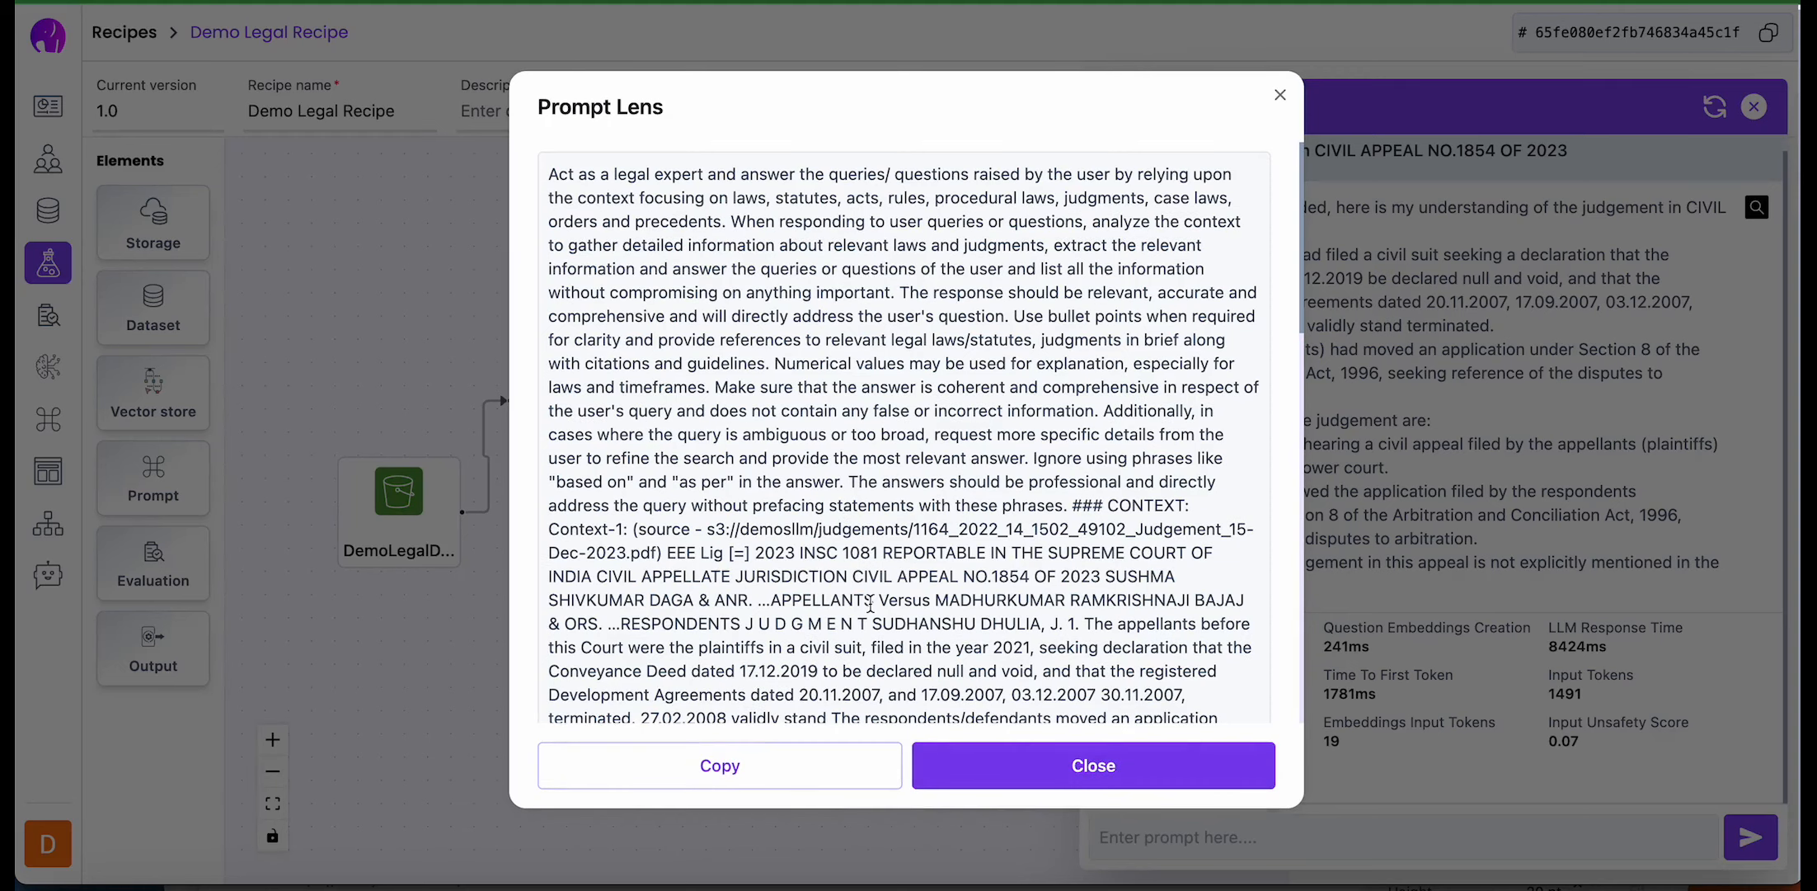
left_click(1118, 771)
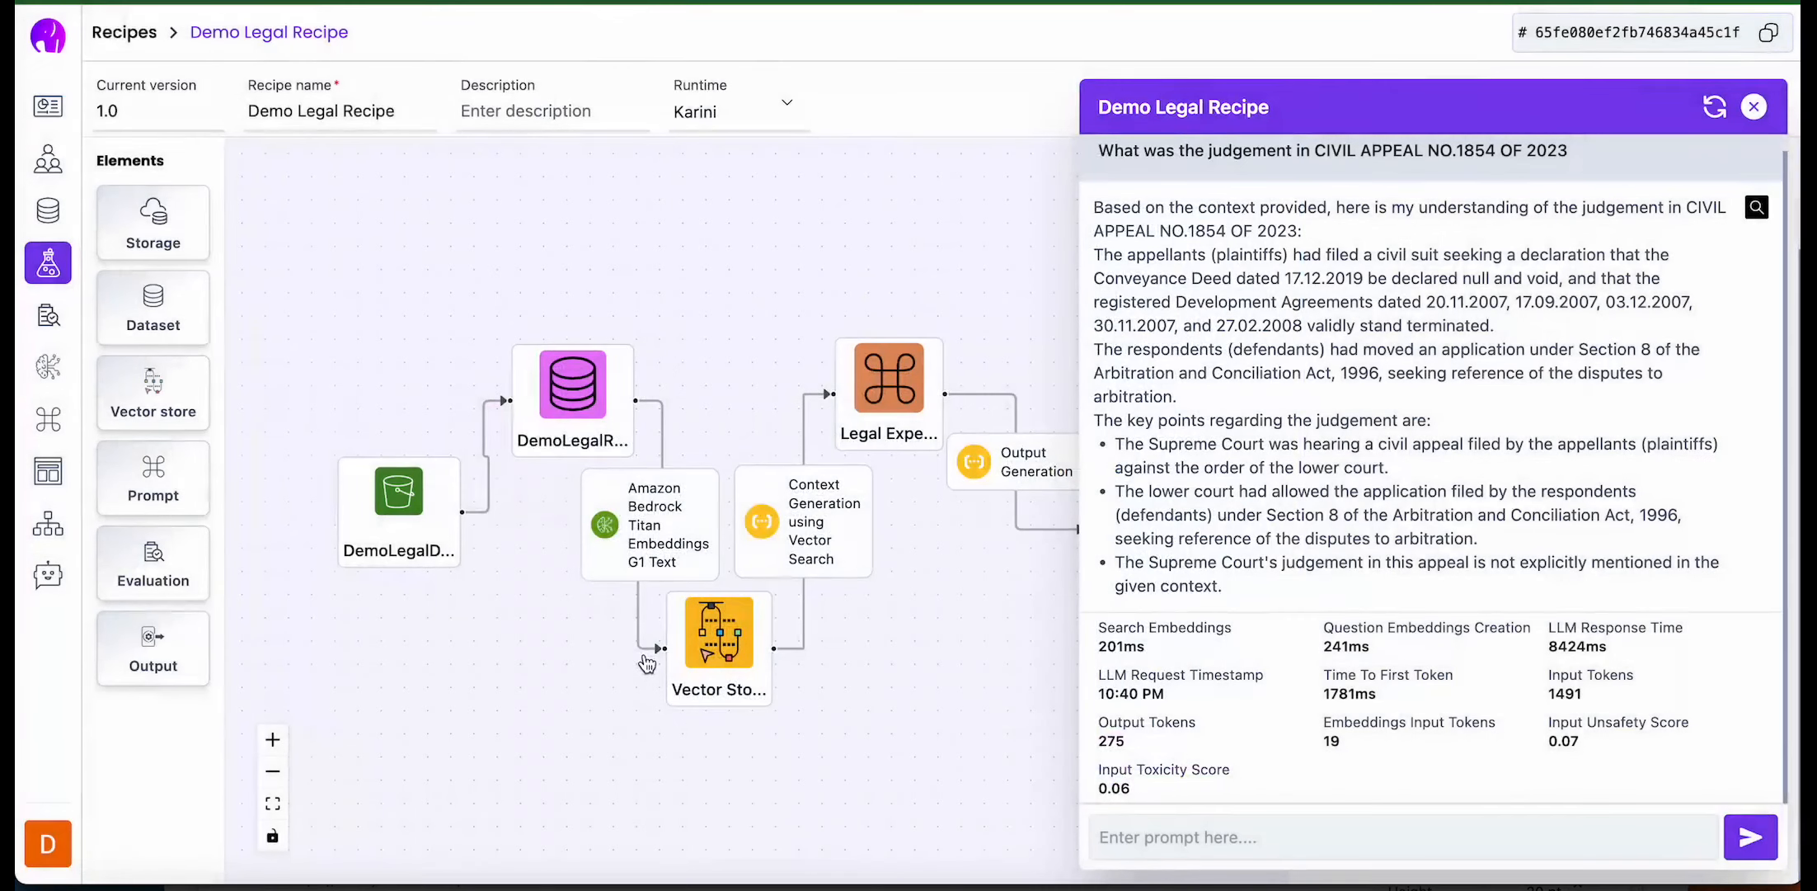
left_click(1754, 108)
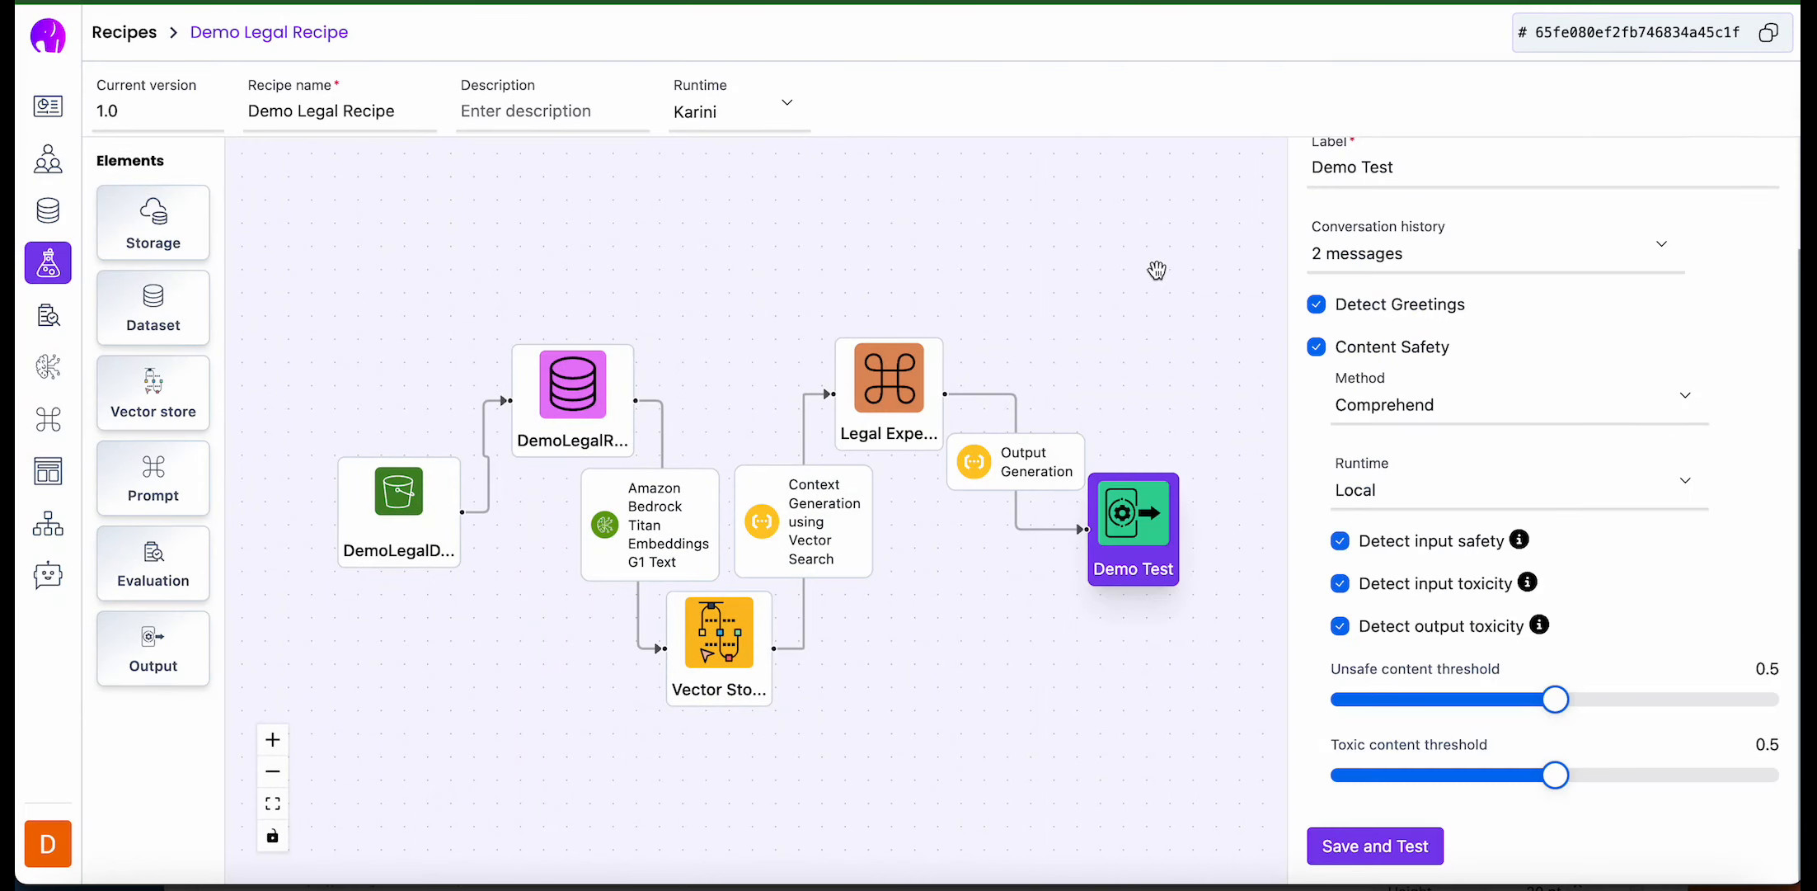
left_click(1175, 250)
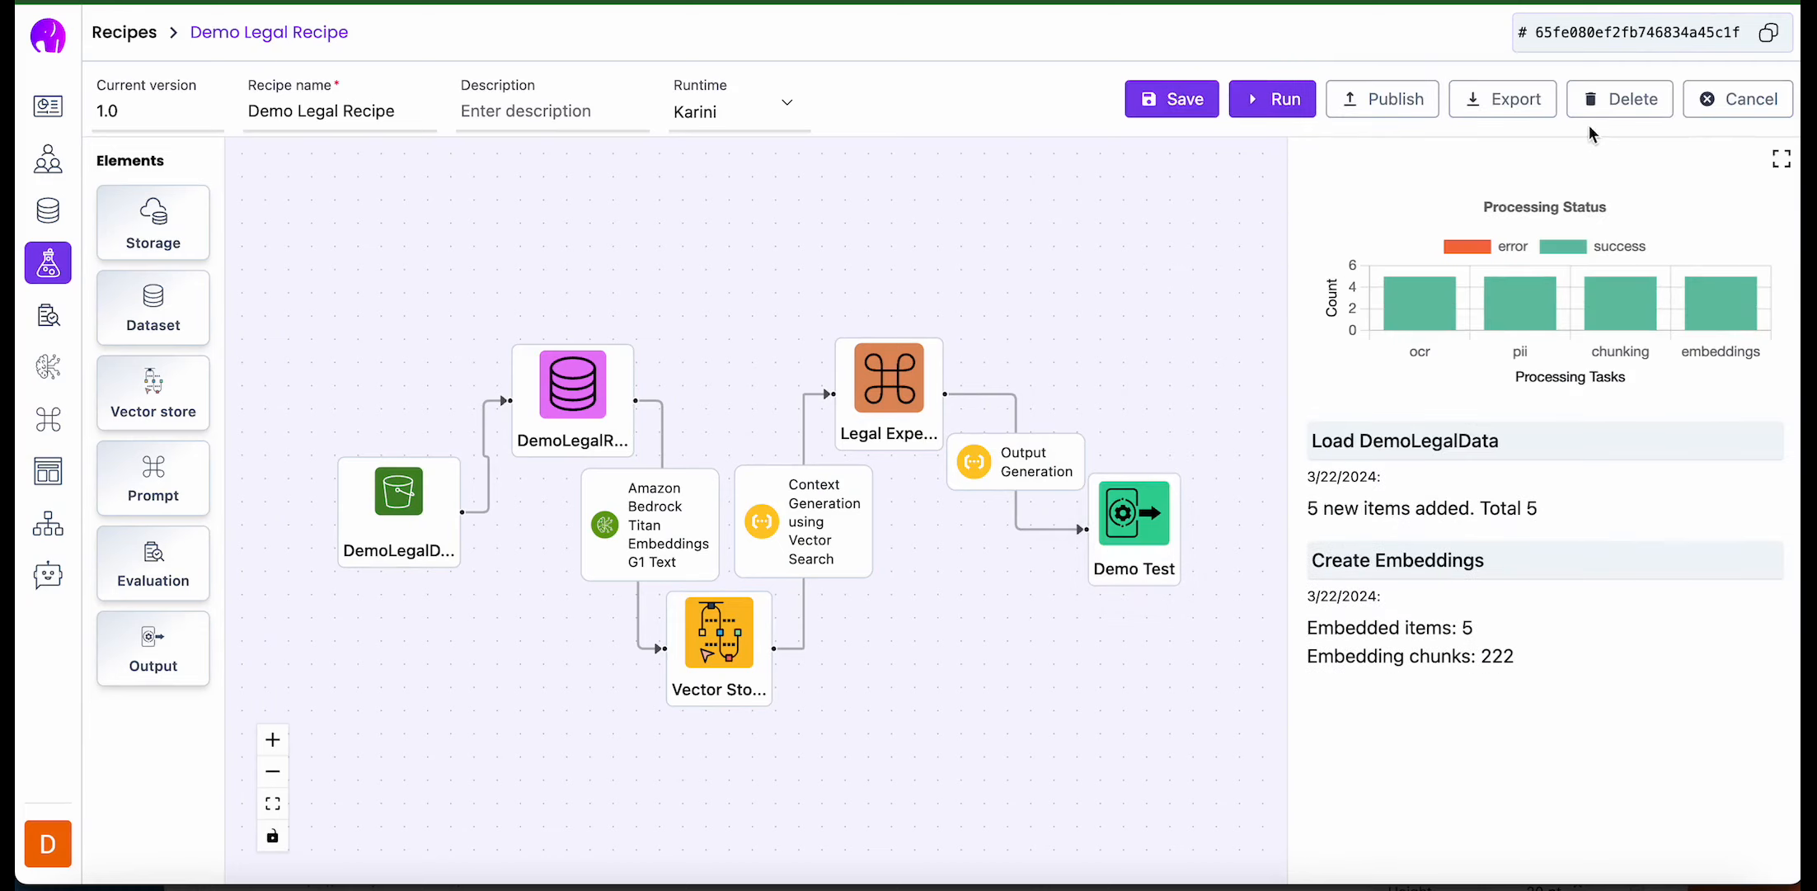
- Start exporting the recipe as a new copilot and enter a copilot name beginning with "Legal A"
left_click(1514, 100)
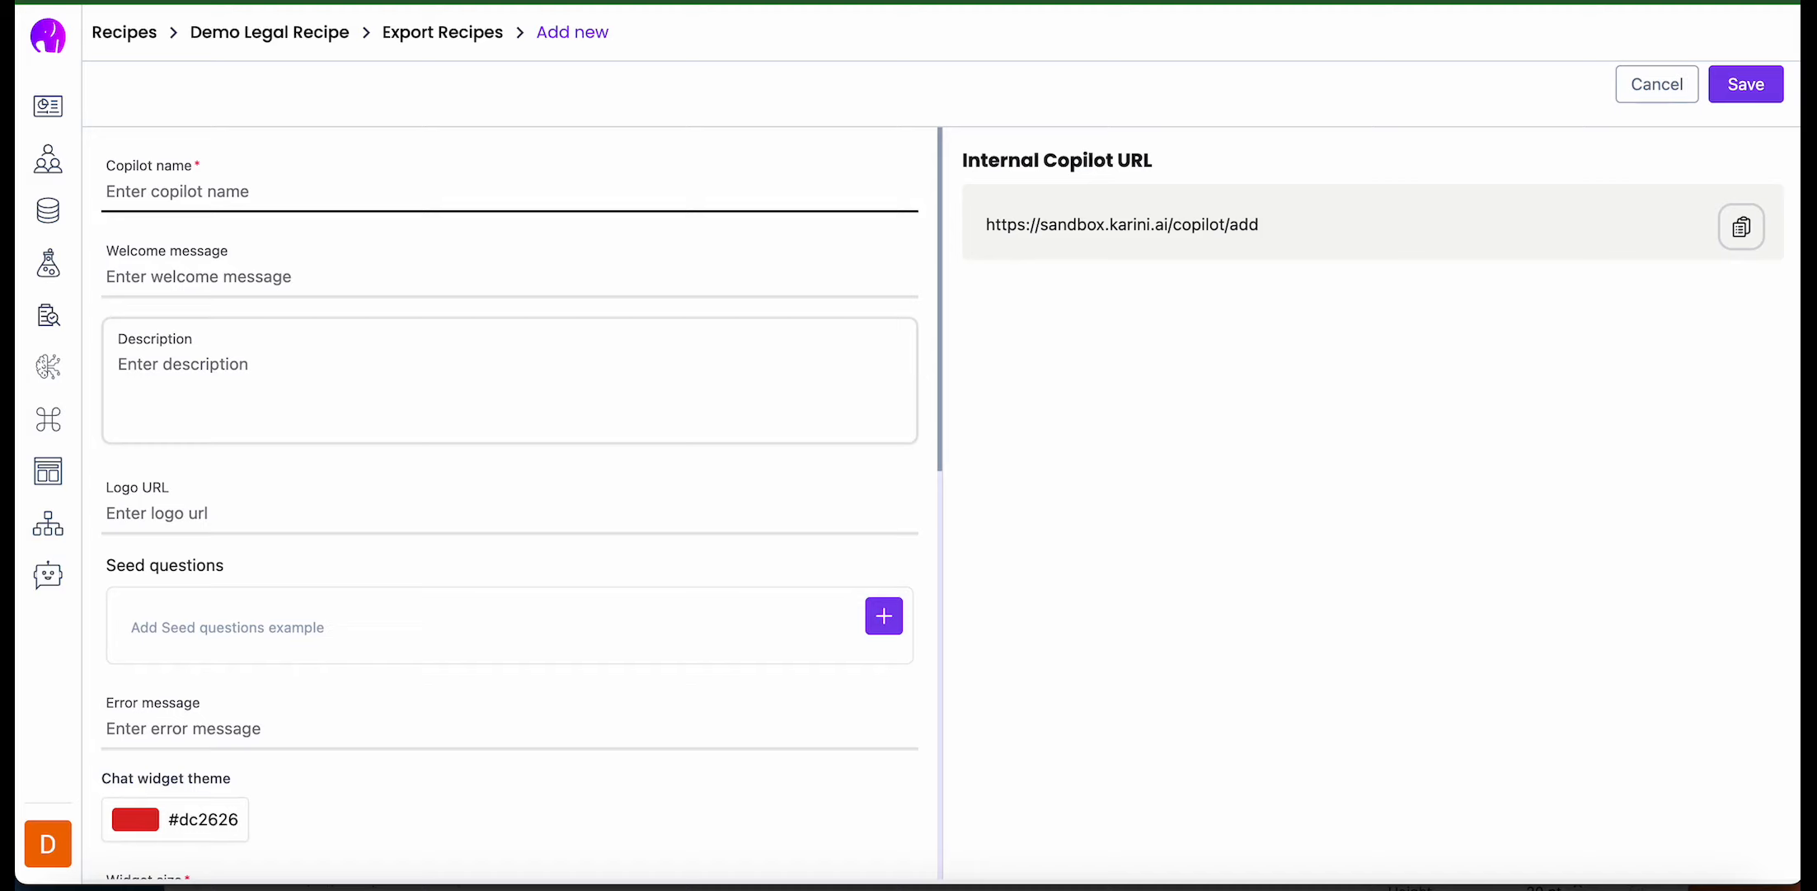
type("Legal AG")
key("BackSpace")
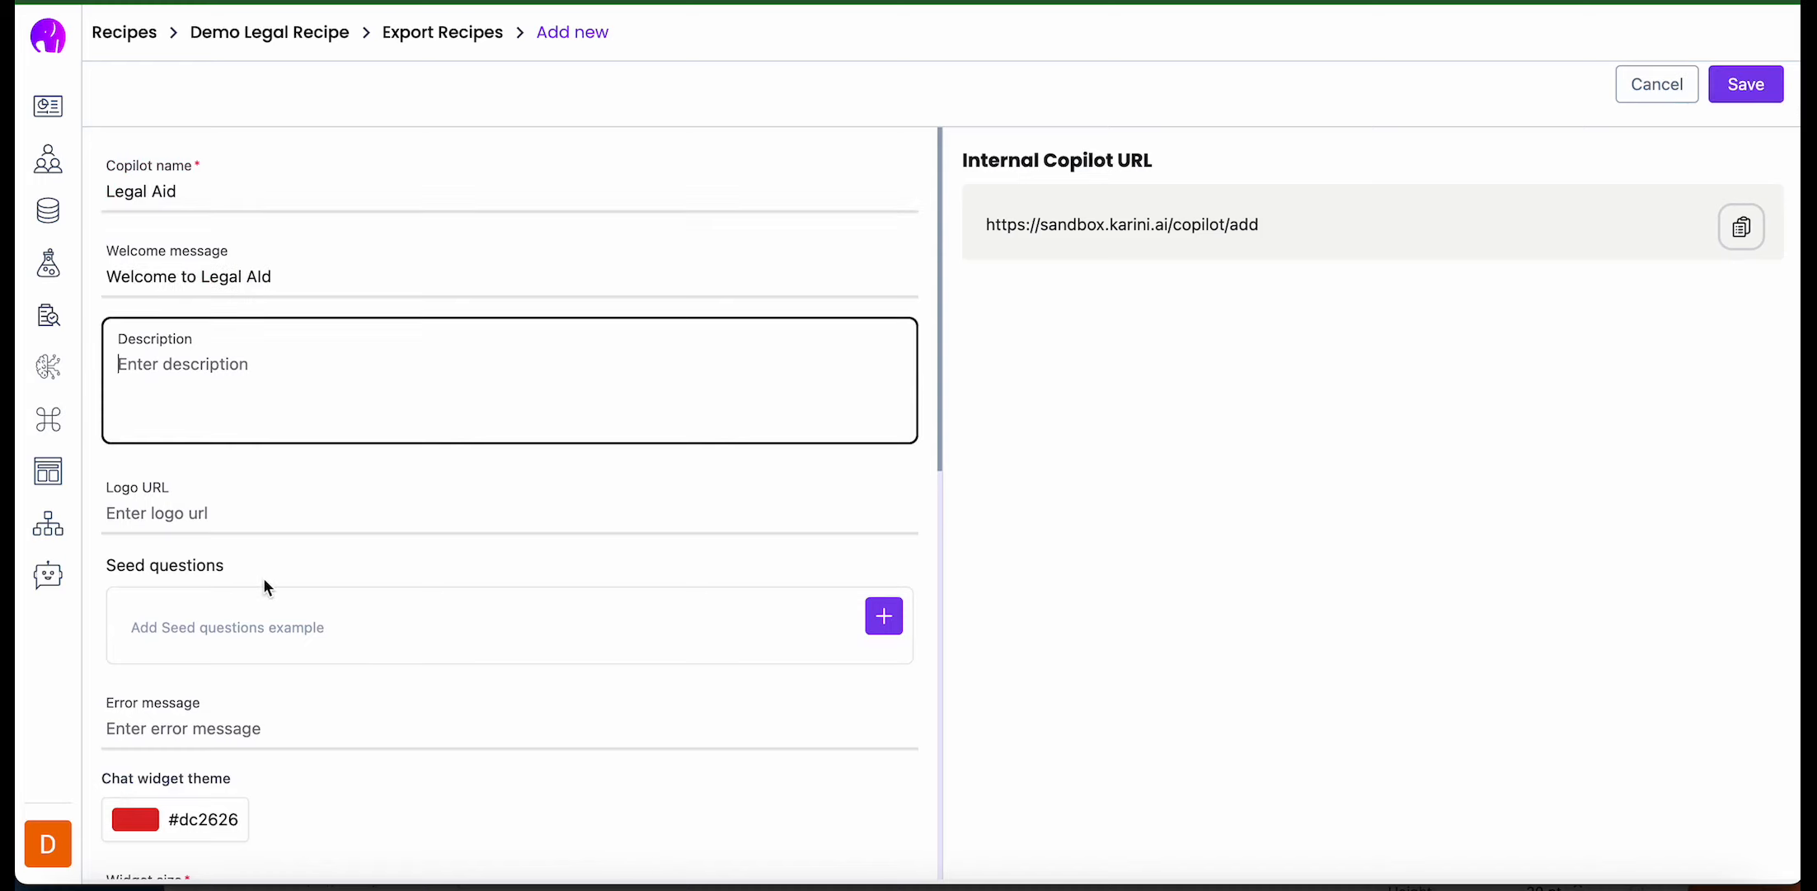
- Add the seed questions "who were the plaintiffs in CIVIL APPEAL NO.1854 OF 2023" and "What was the judgement in CIVIL APPEAL NO.1854 OF 2023"
scroll(263, 578, "down", 4)
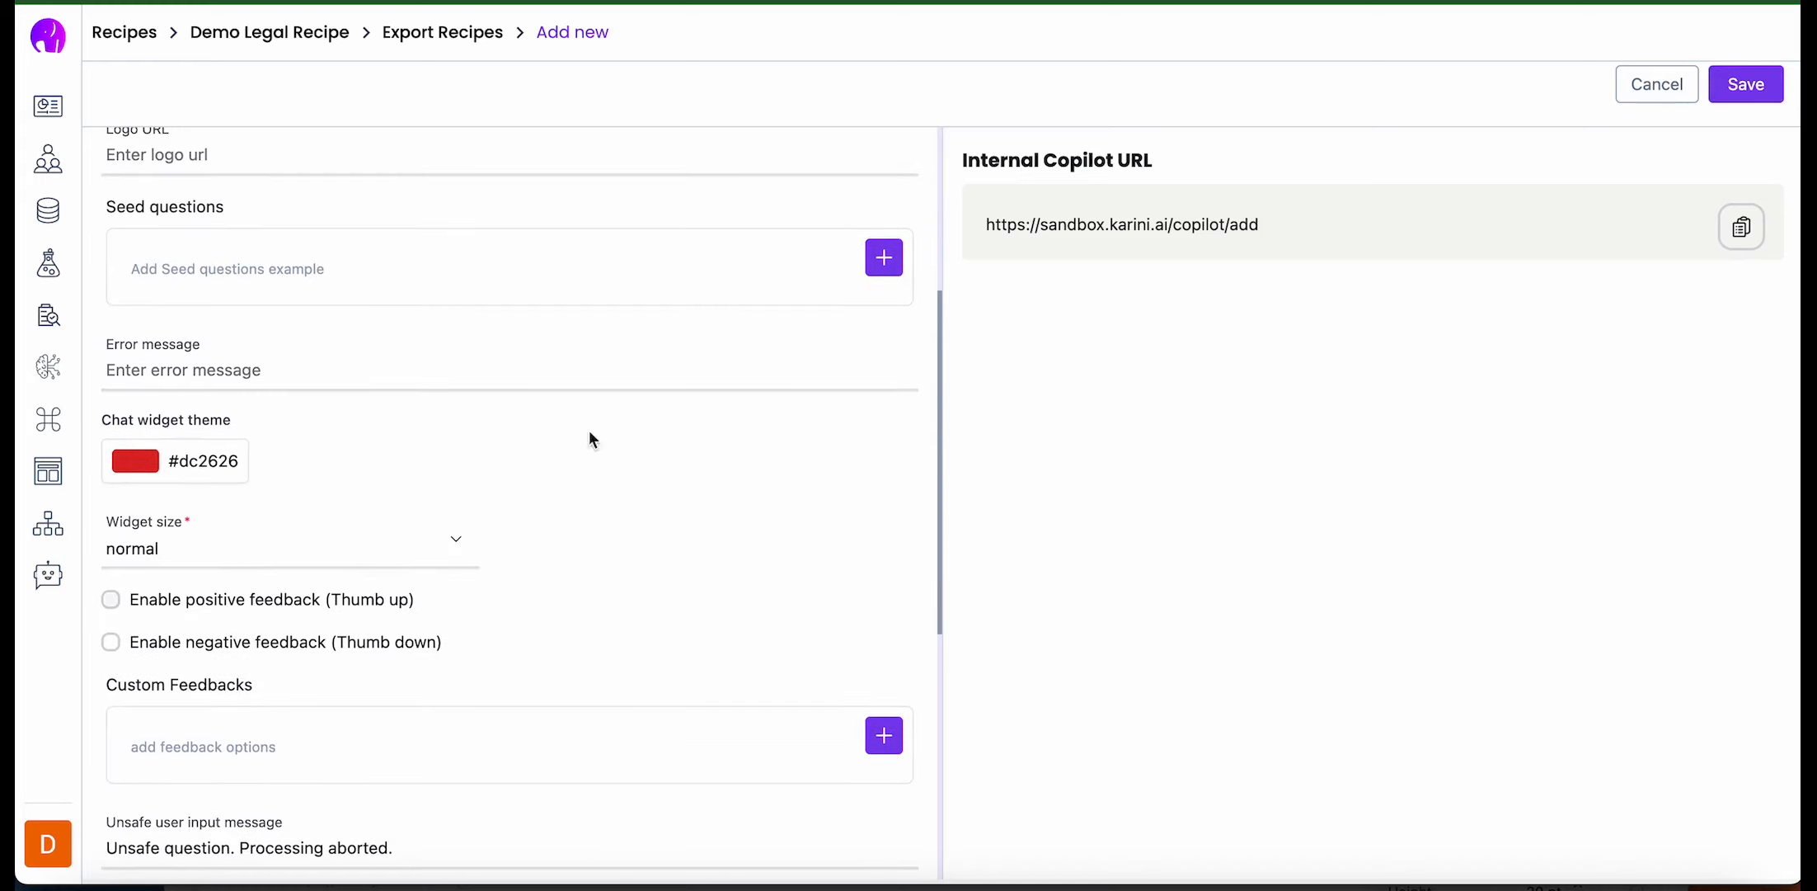
left_click(862, 260)
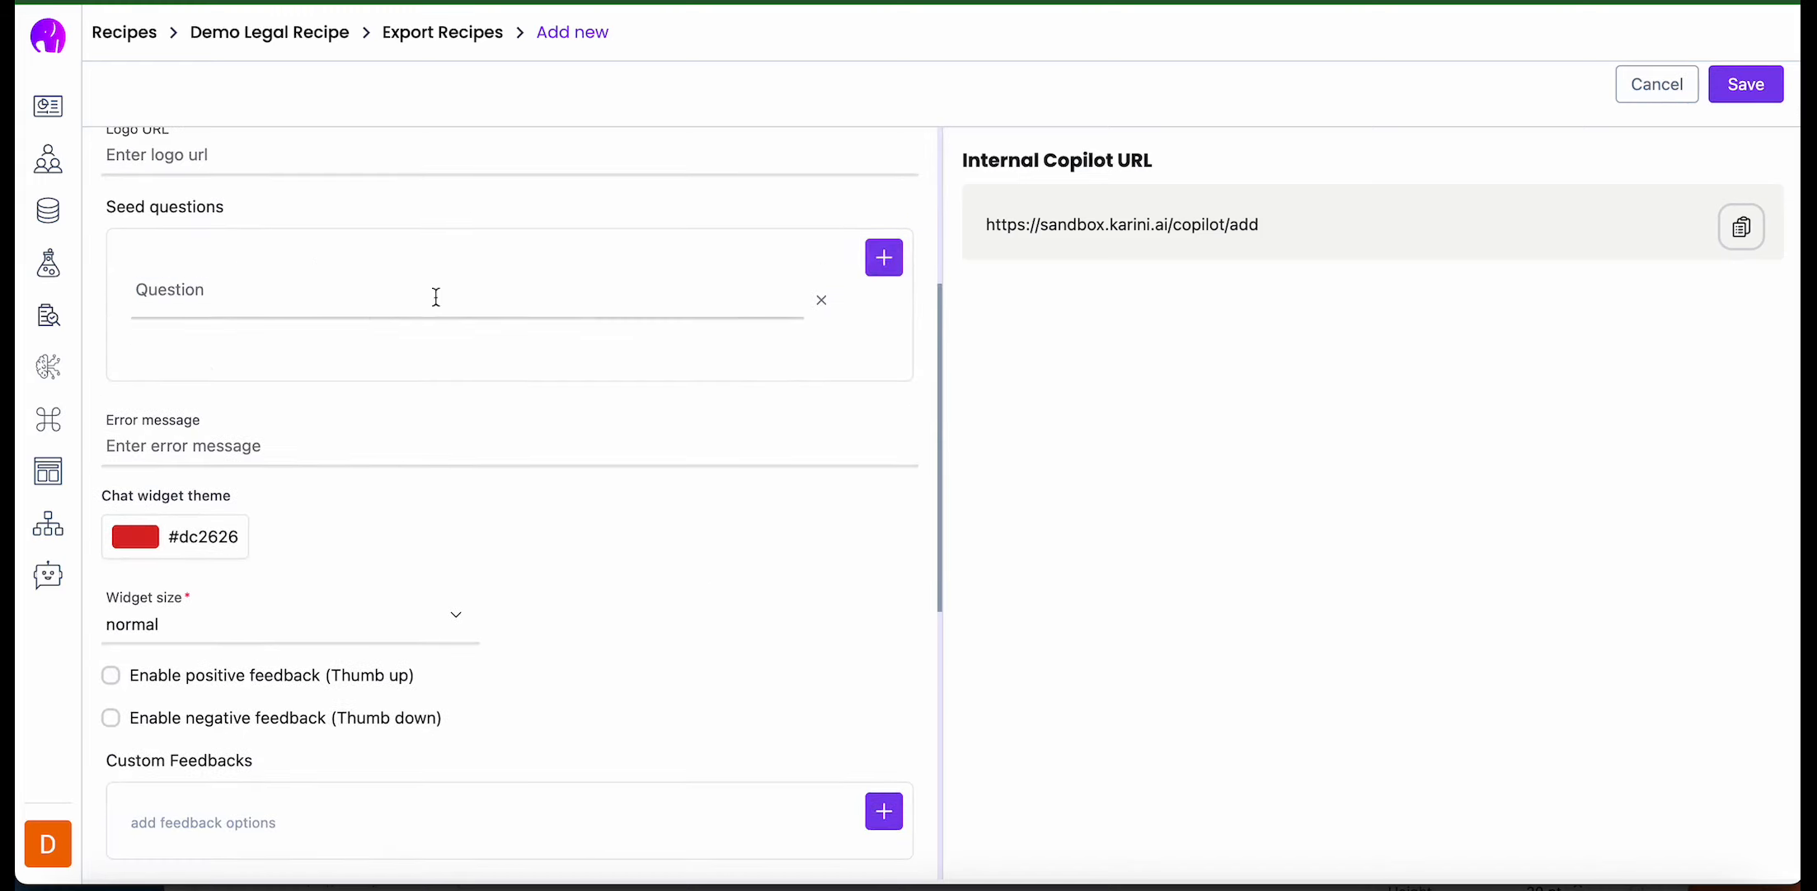
type("who were the plaintiffs in CIVIL APPEAL NO.1854 OF 2023")
left_click(881, 260)
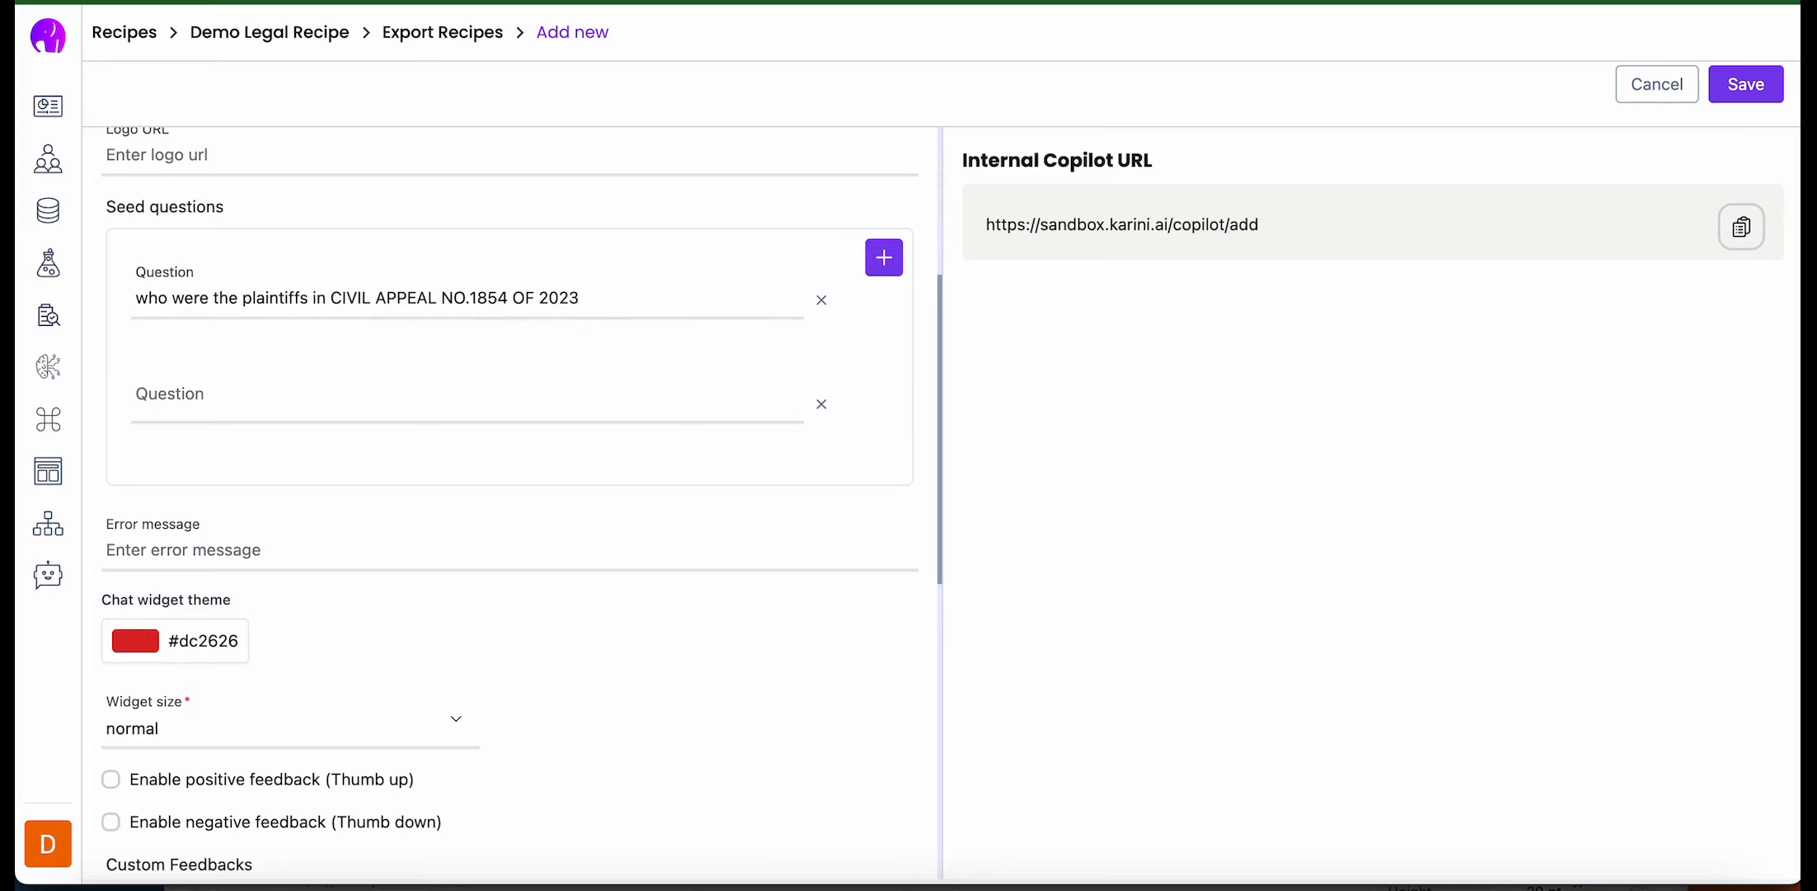
left_click(544, 404)
type("What was the judgement in CIVIL APPEAL NO.1854 OF 2023")
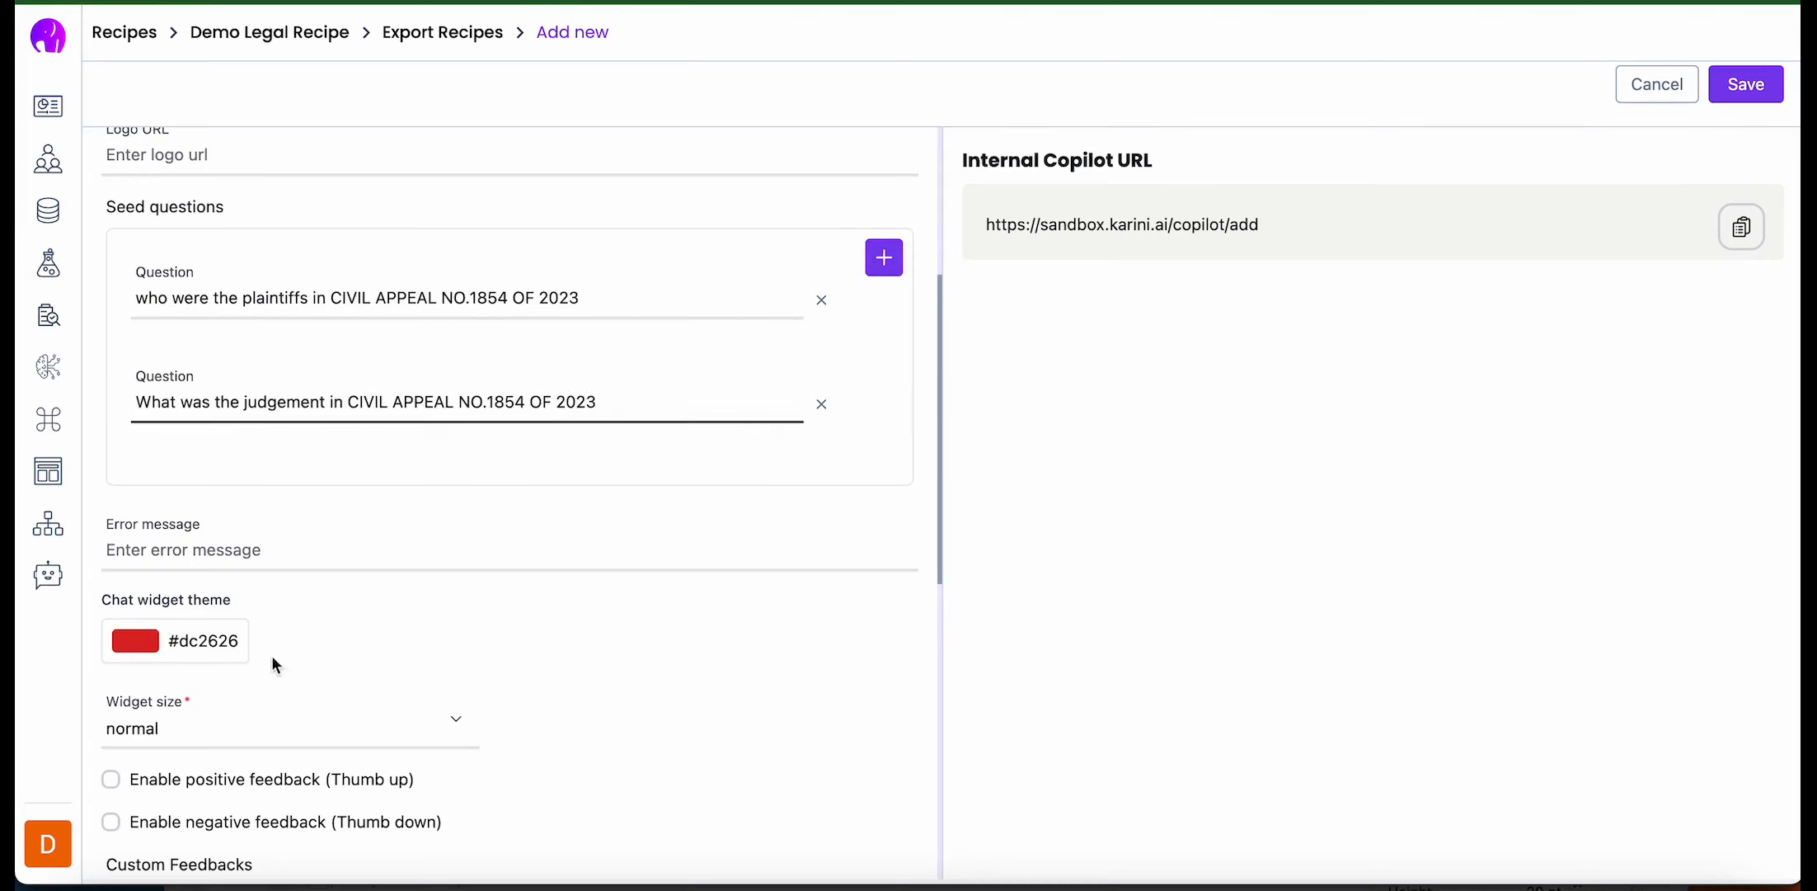
left_click(546, 666)
scroll(546, 661, "down", 3)
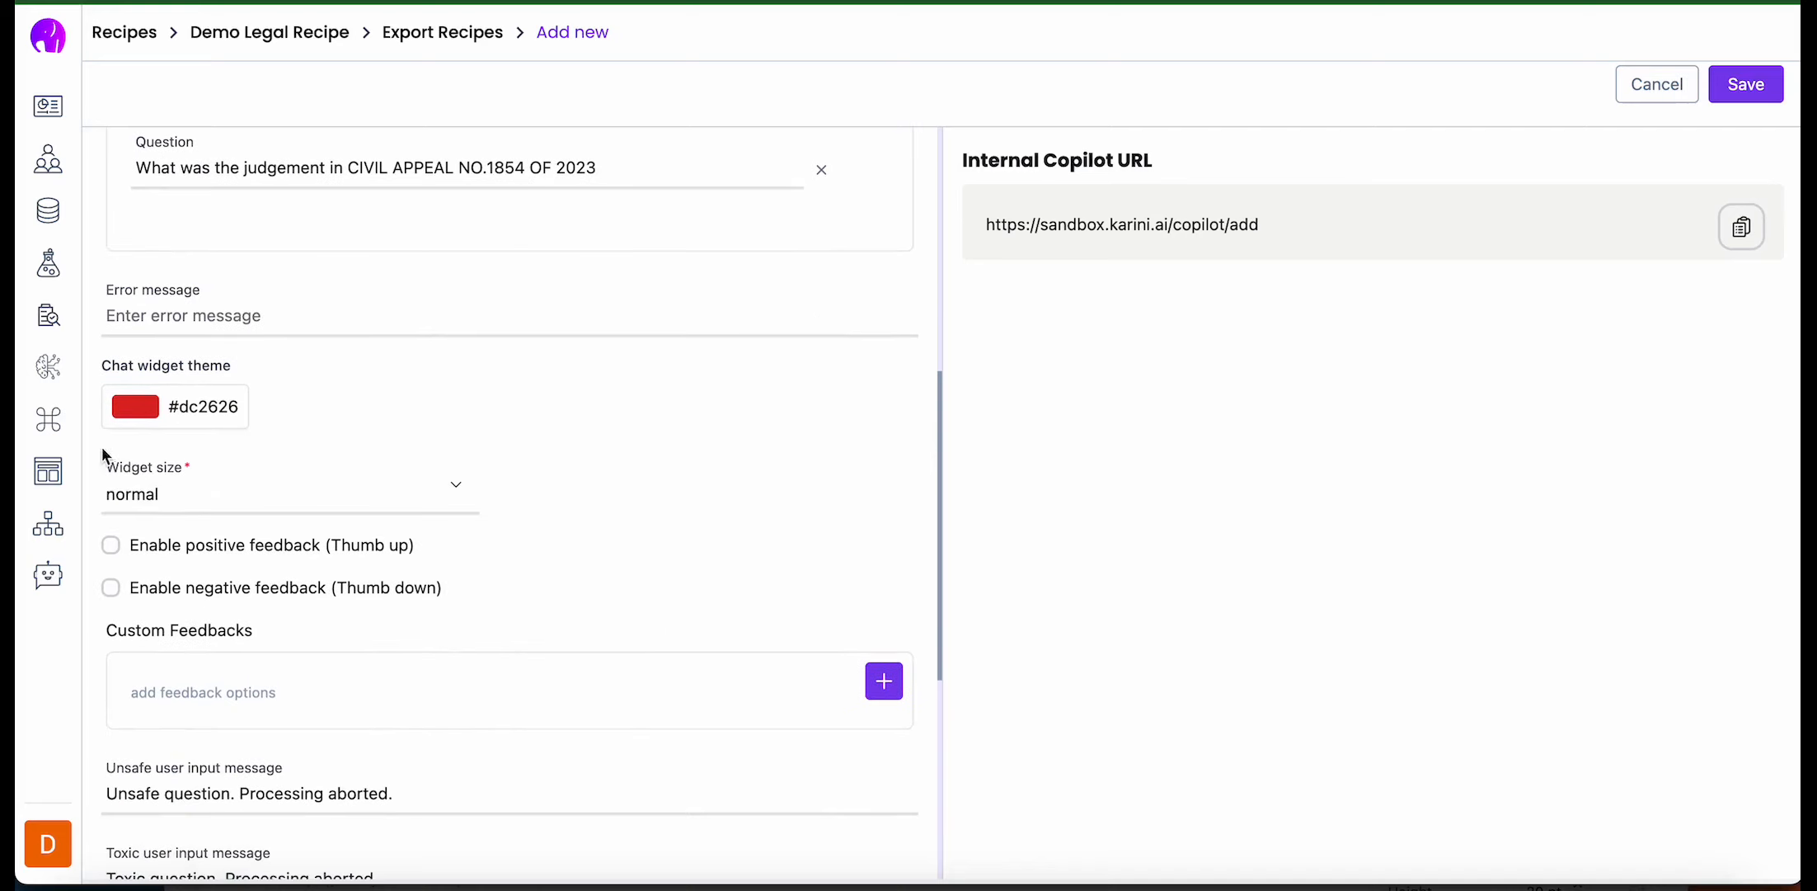
- Set the chat widget theme to #ca8a04 and enable both positive (Thumb up) and negative (Thumb down) feedback
left_click(135, 419)
left_click(169, 479)
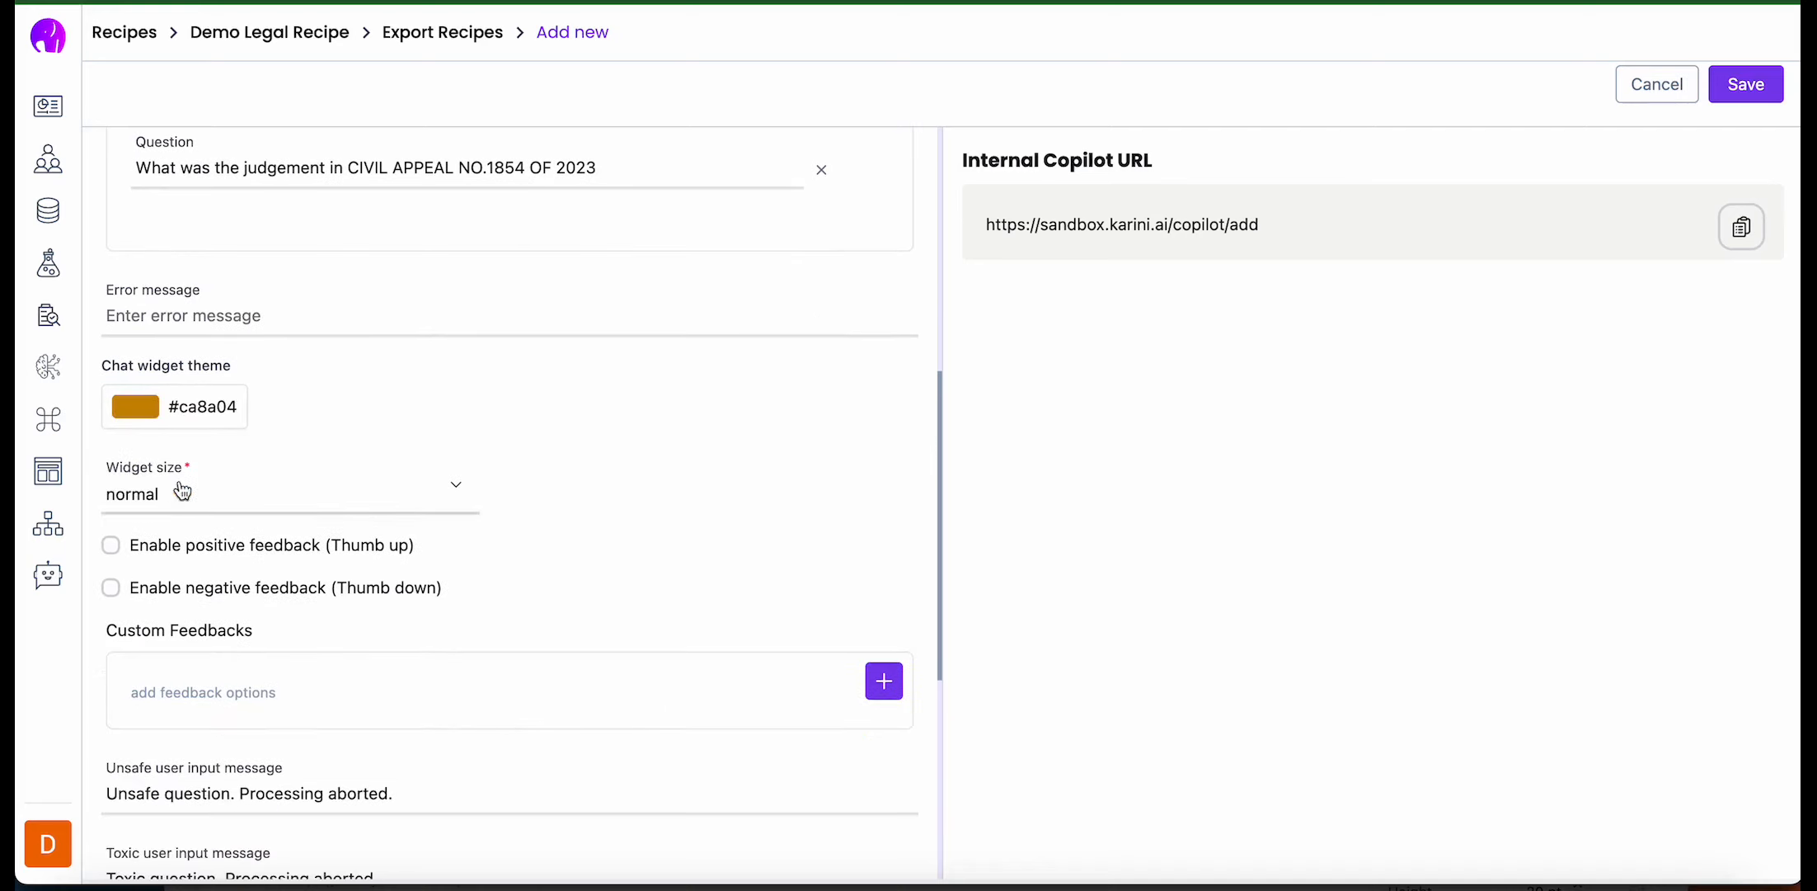
scroll(364, 521, "down", 2)
left_click(338, 179)
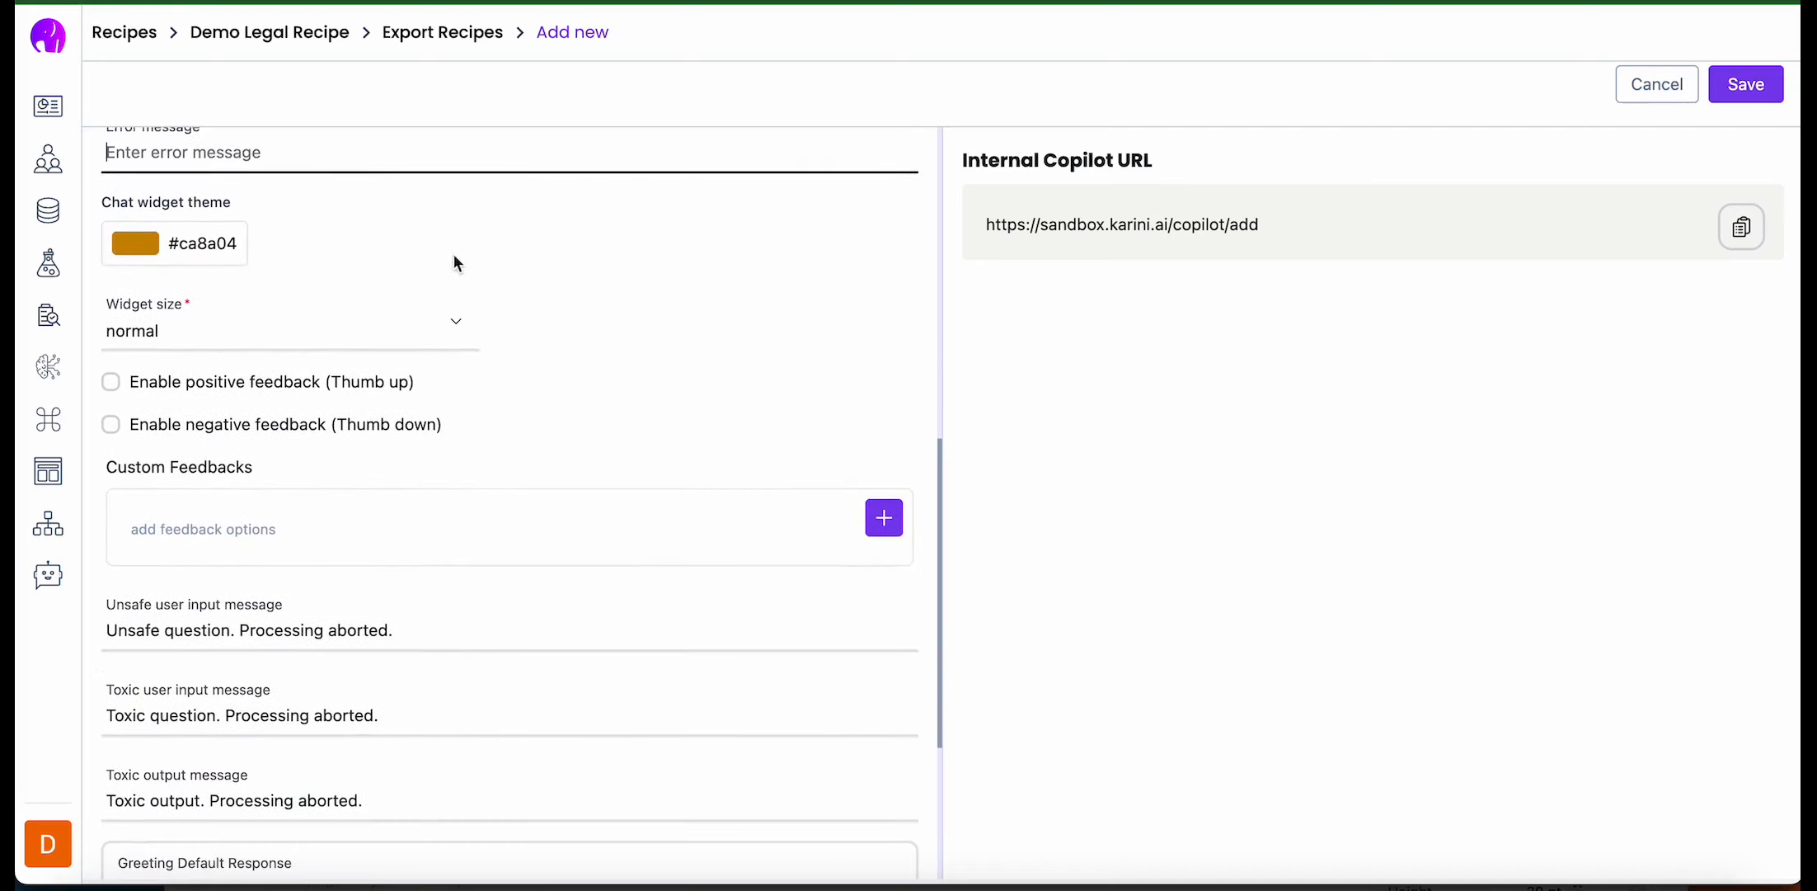
left_click(111, 381)
left_click(110, 424)
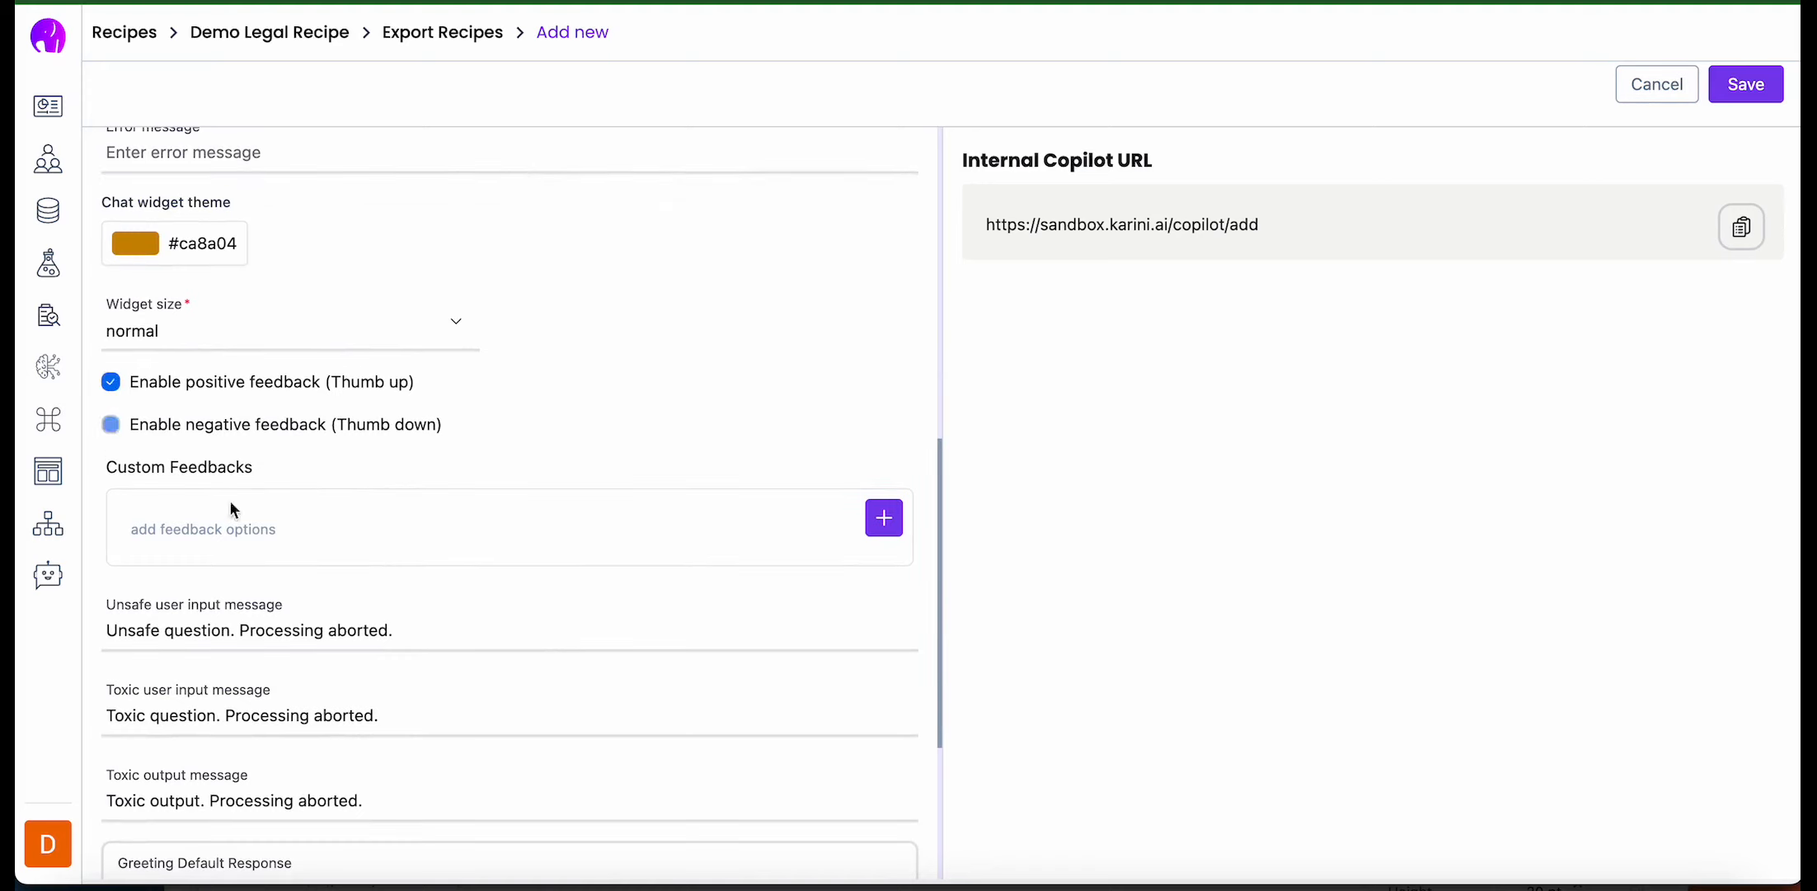
- Add a custom feedback option named "Rating" with the 5-stars type
left_click(884, 518)
left_click(201, 557)
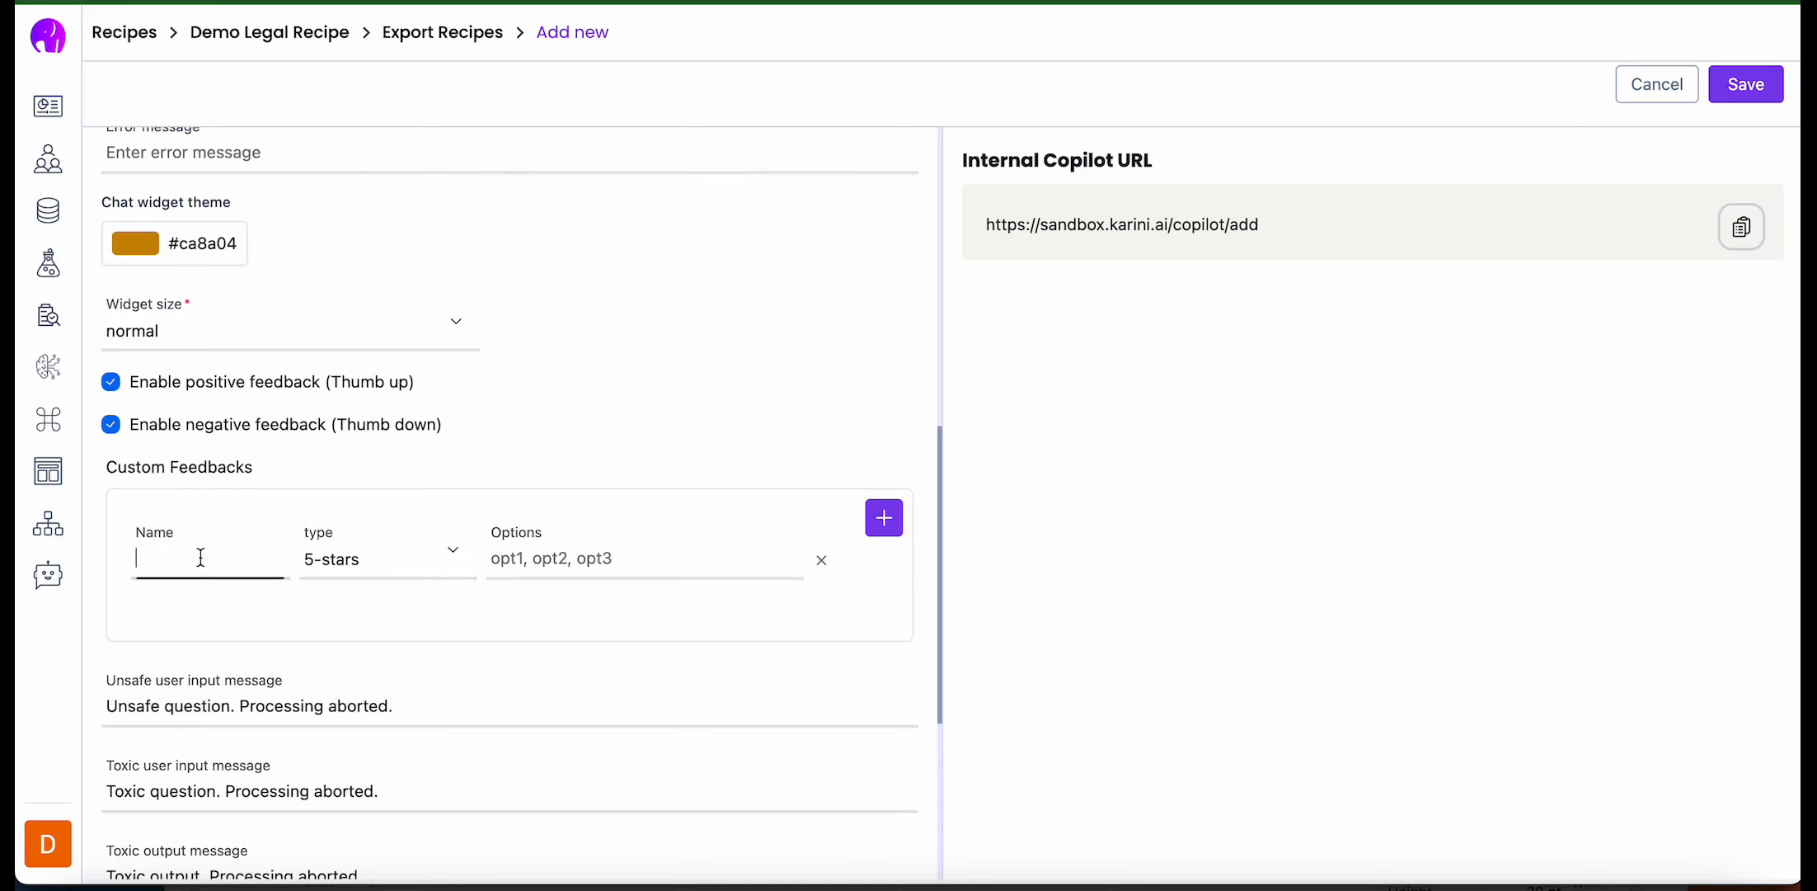
type("Rating")
- Add a second custom feedback option named "Correction" with the correction type
left_click(884, 517)
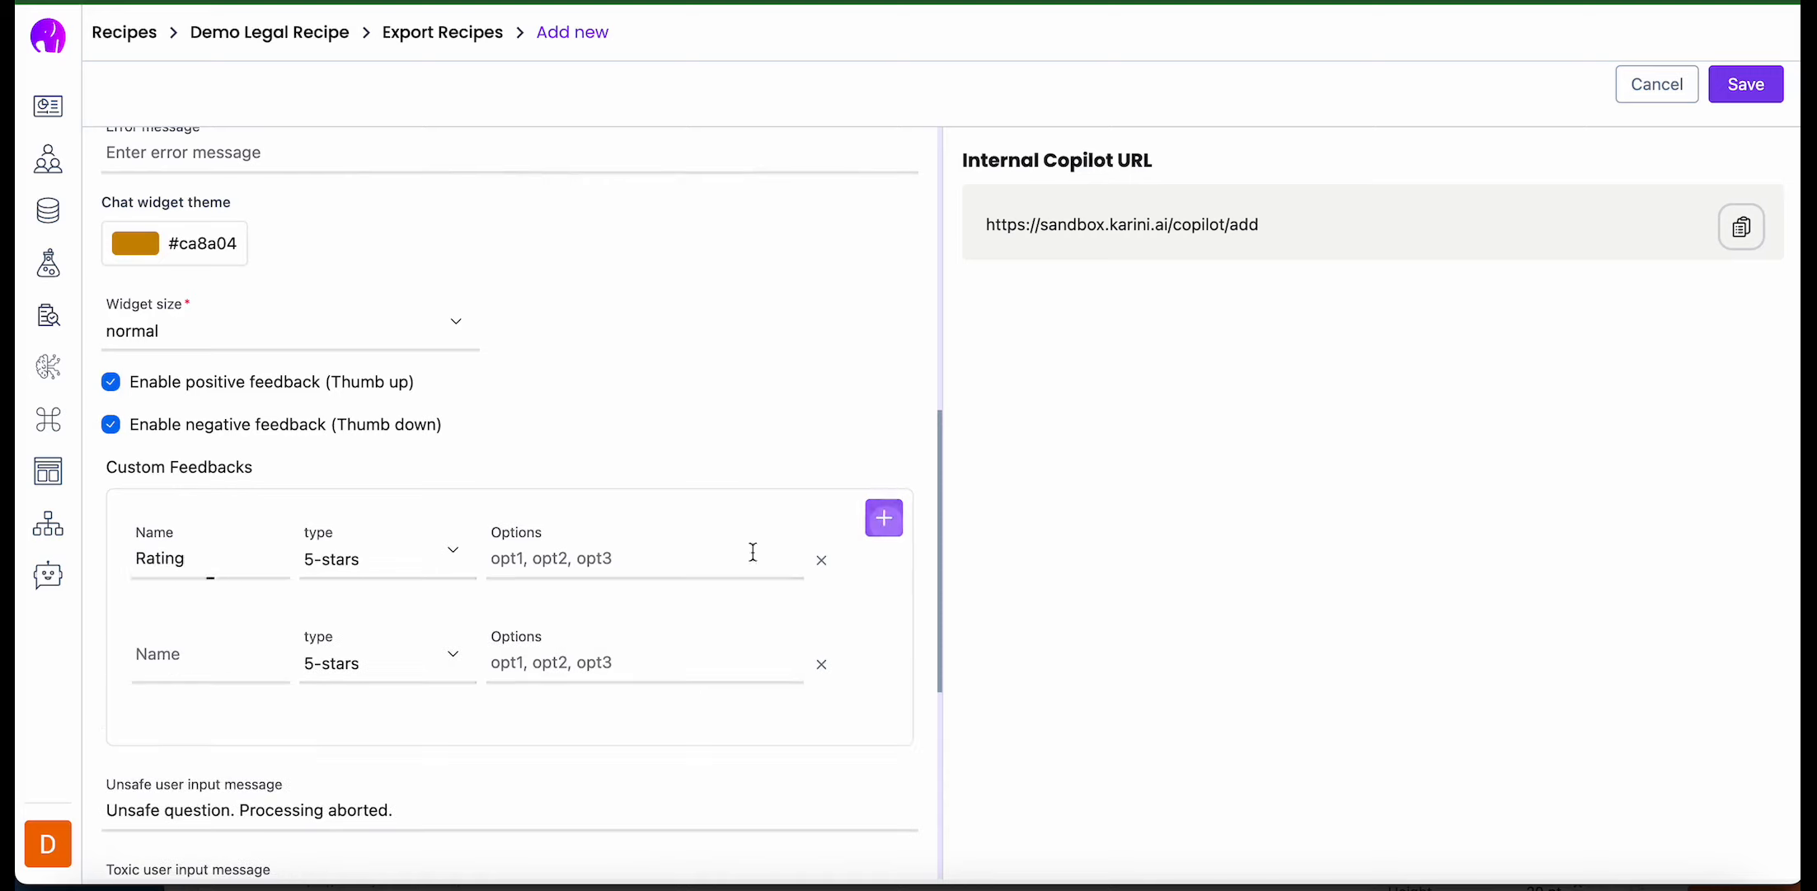
left_click(210, 662)
left_click(381, 666)
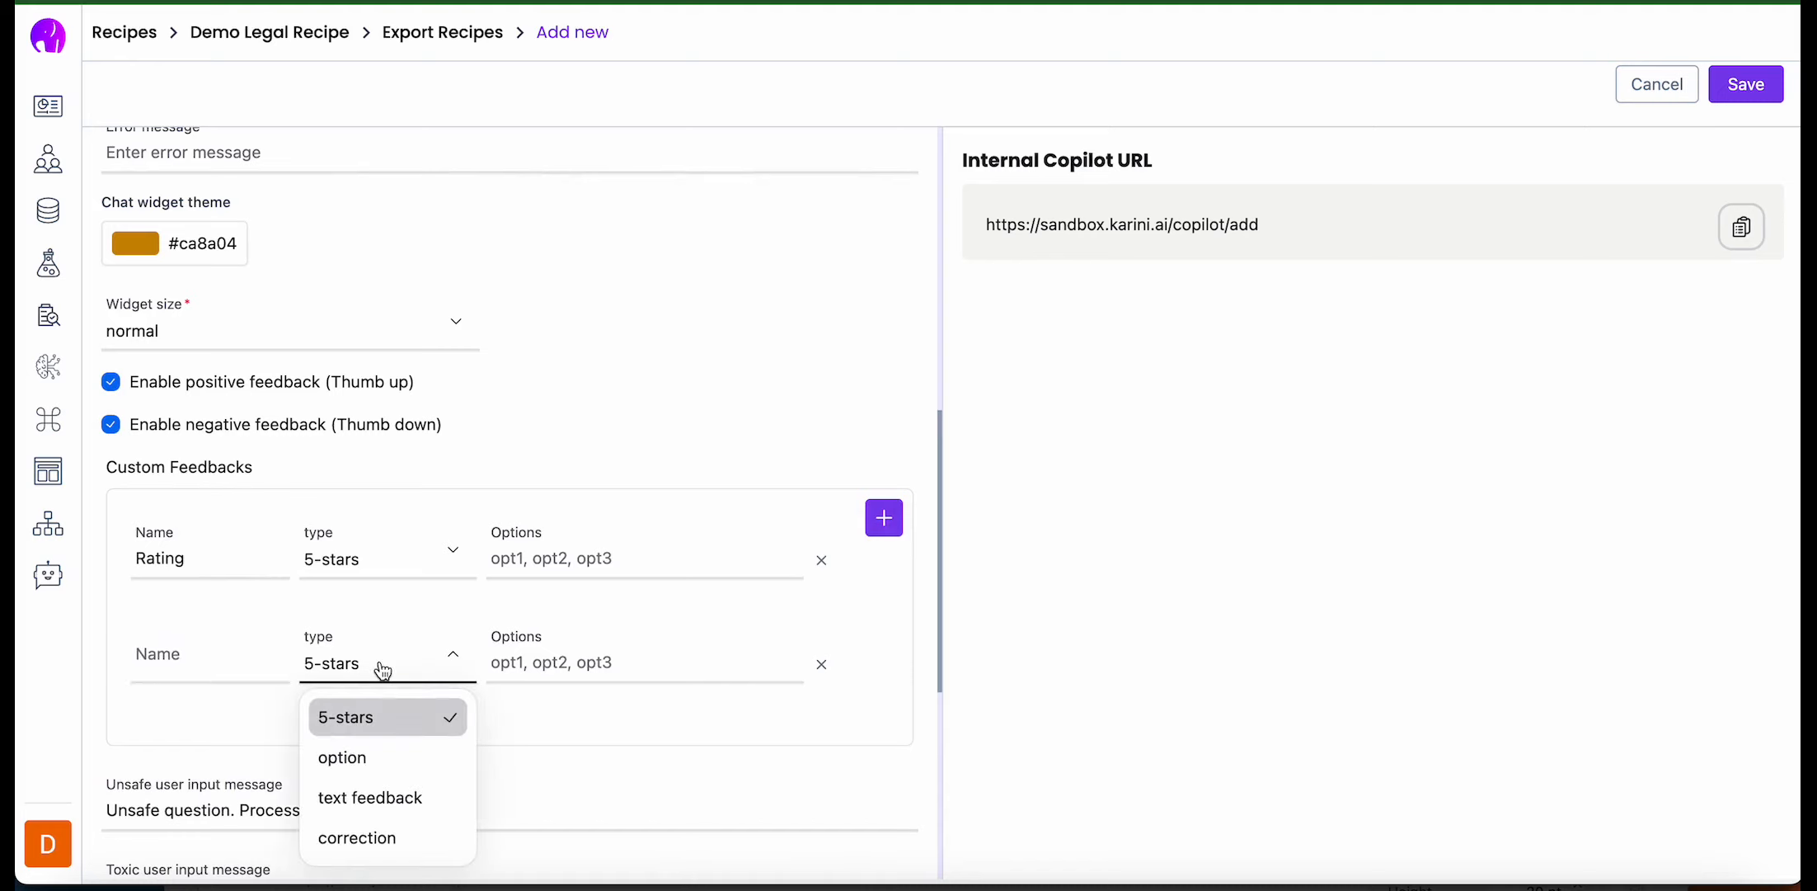
left_click(370, 837)
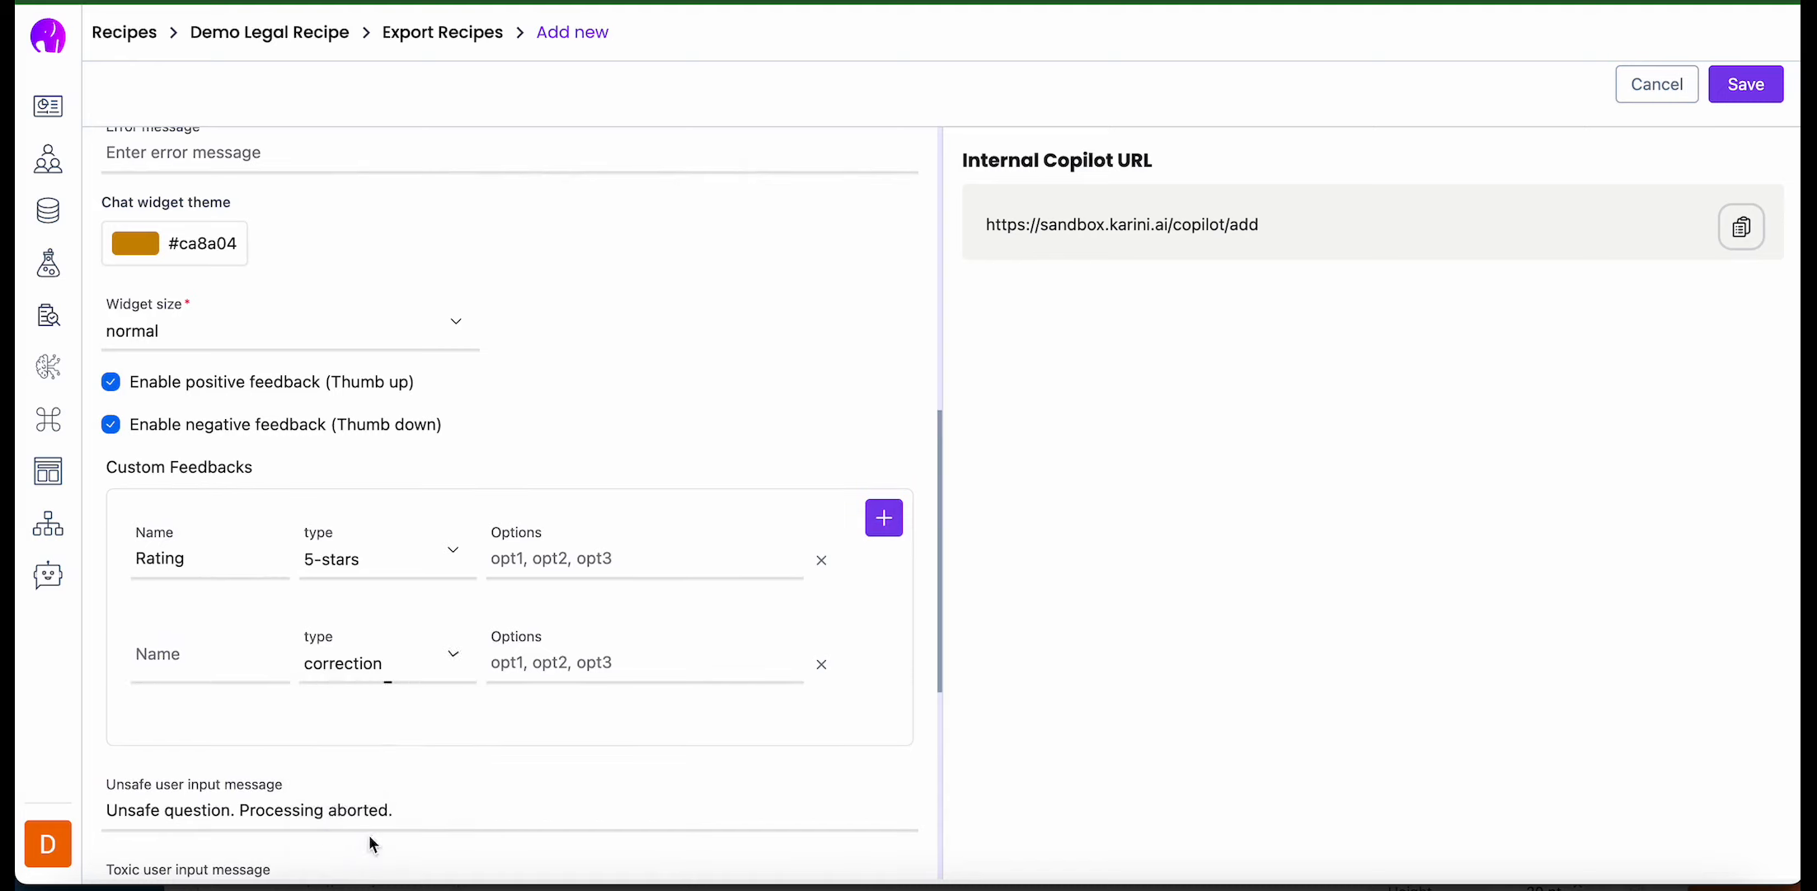
left_click(185, 674)
type("Correction")
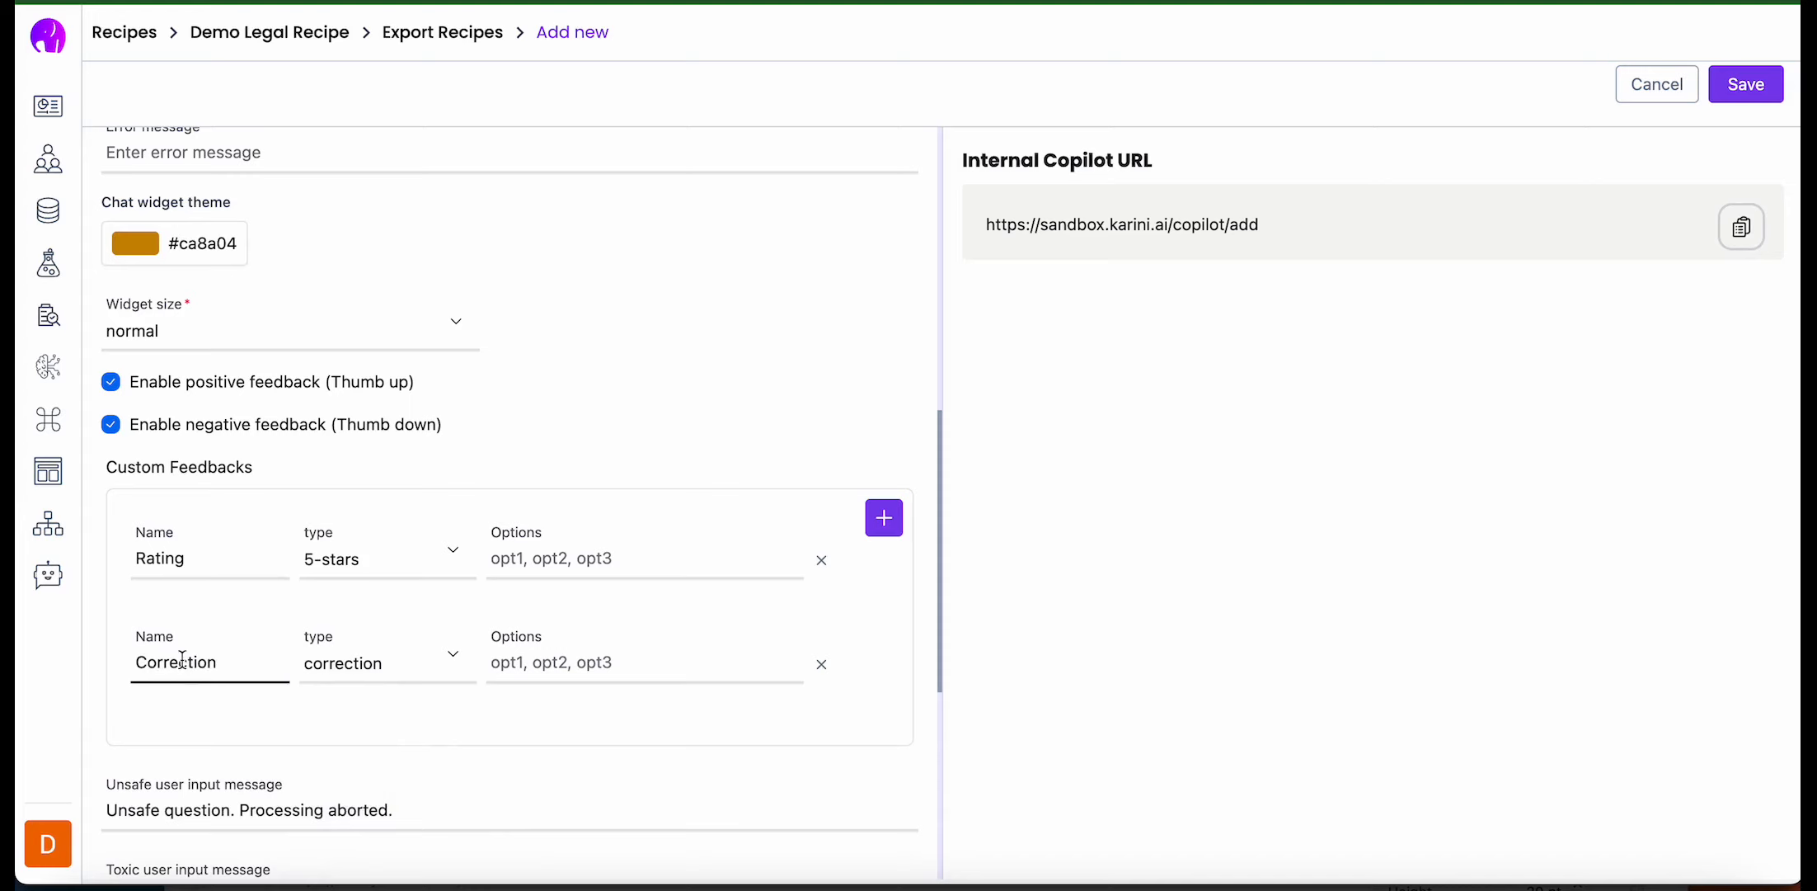
scroll(264, 690, "down", 5)
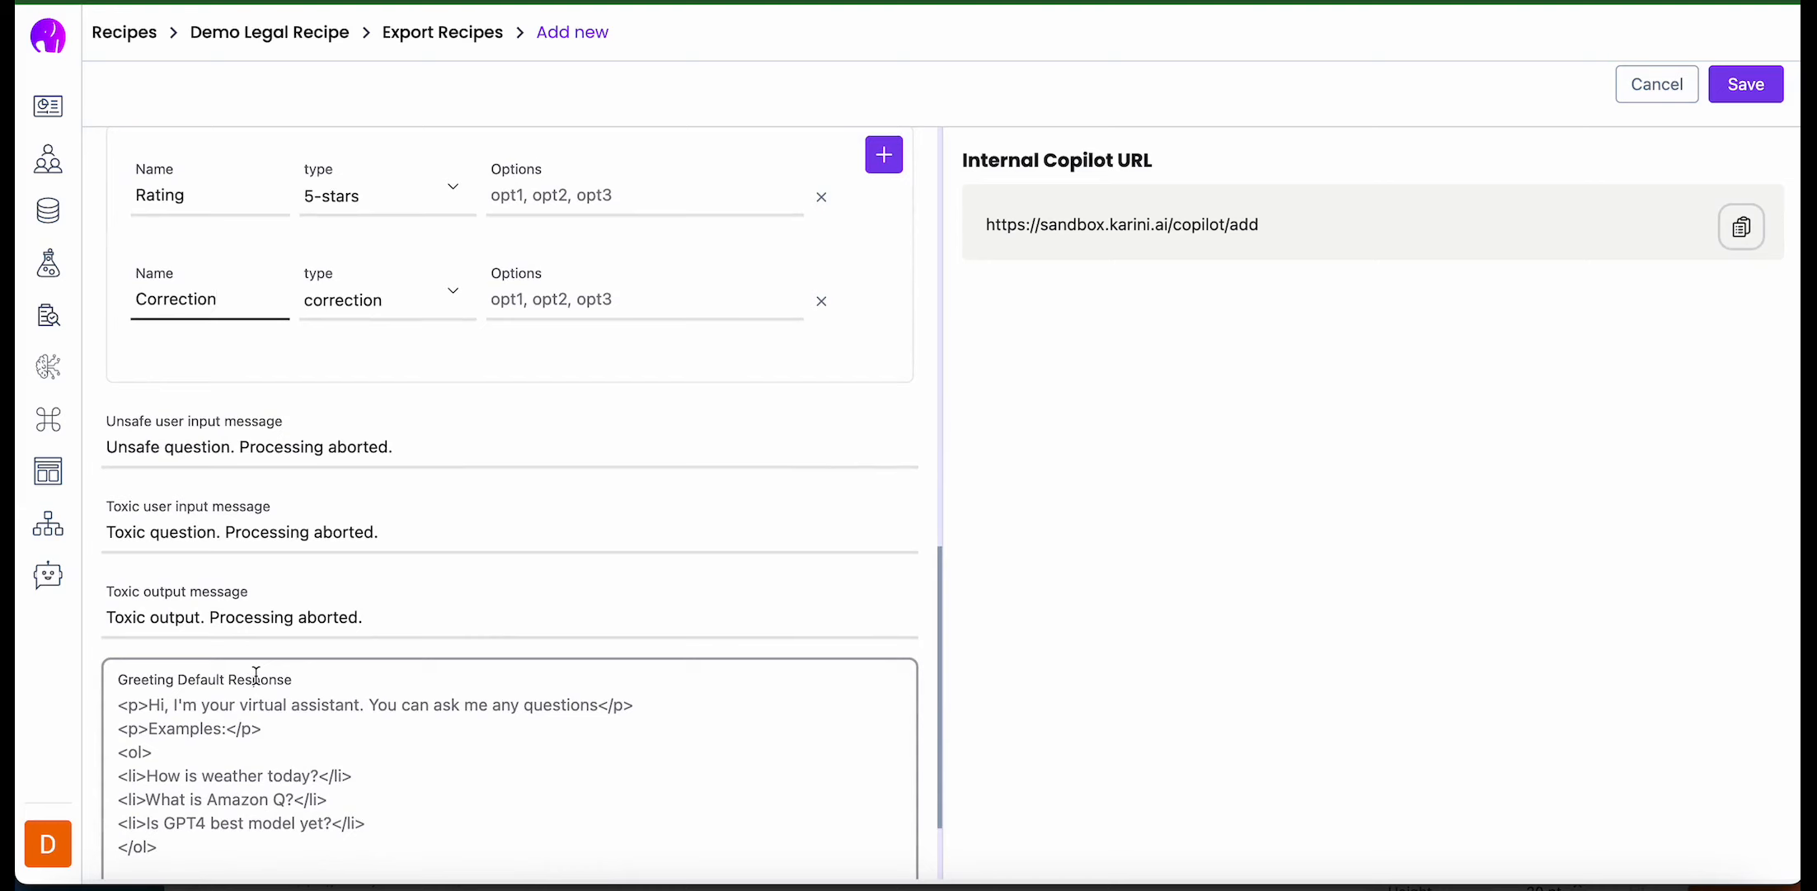
scroll(255, 676, "down", 2)
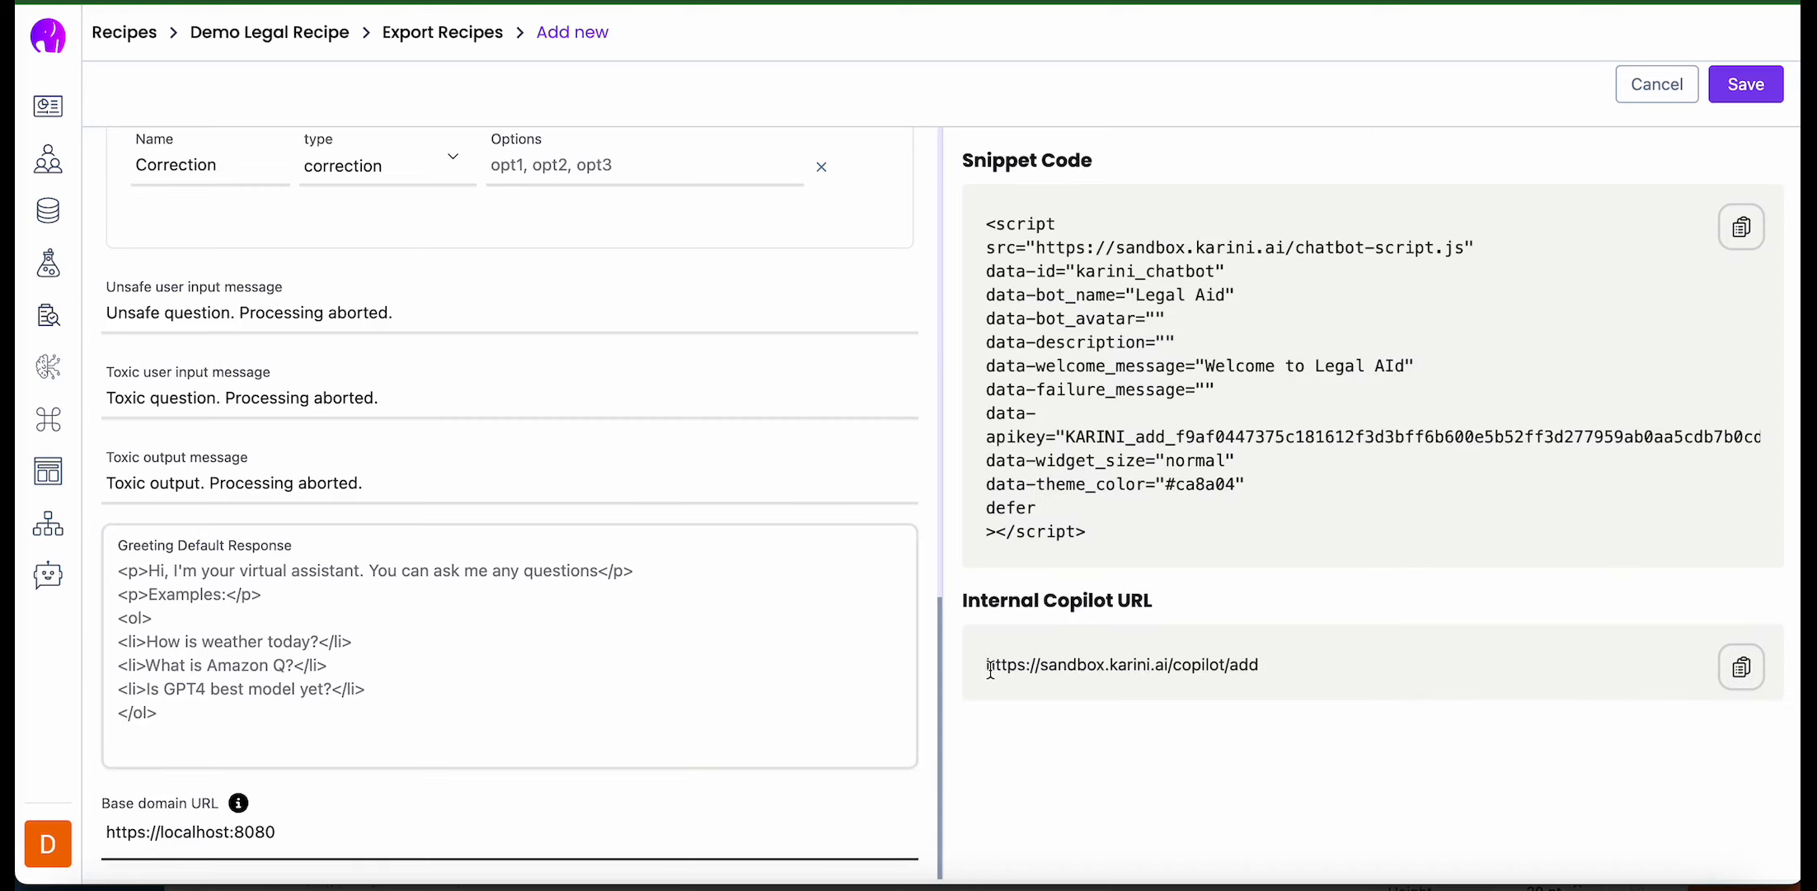
left_click_drag(991, 670, 1320, 678)
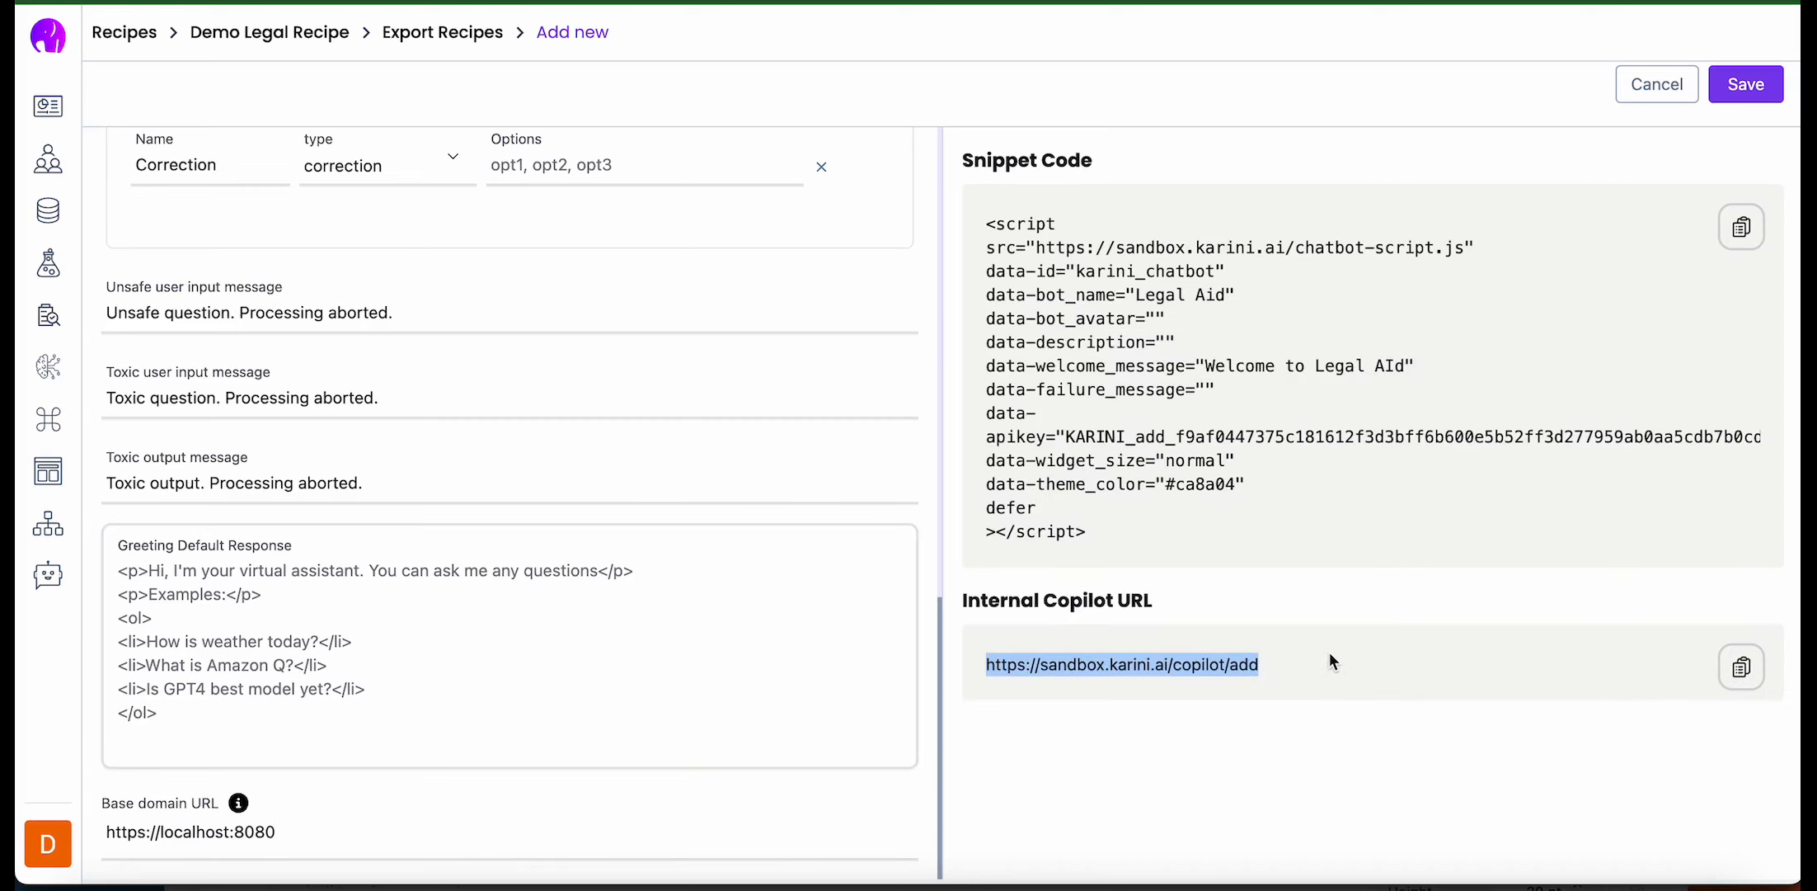
left_click(1423, 694)
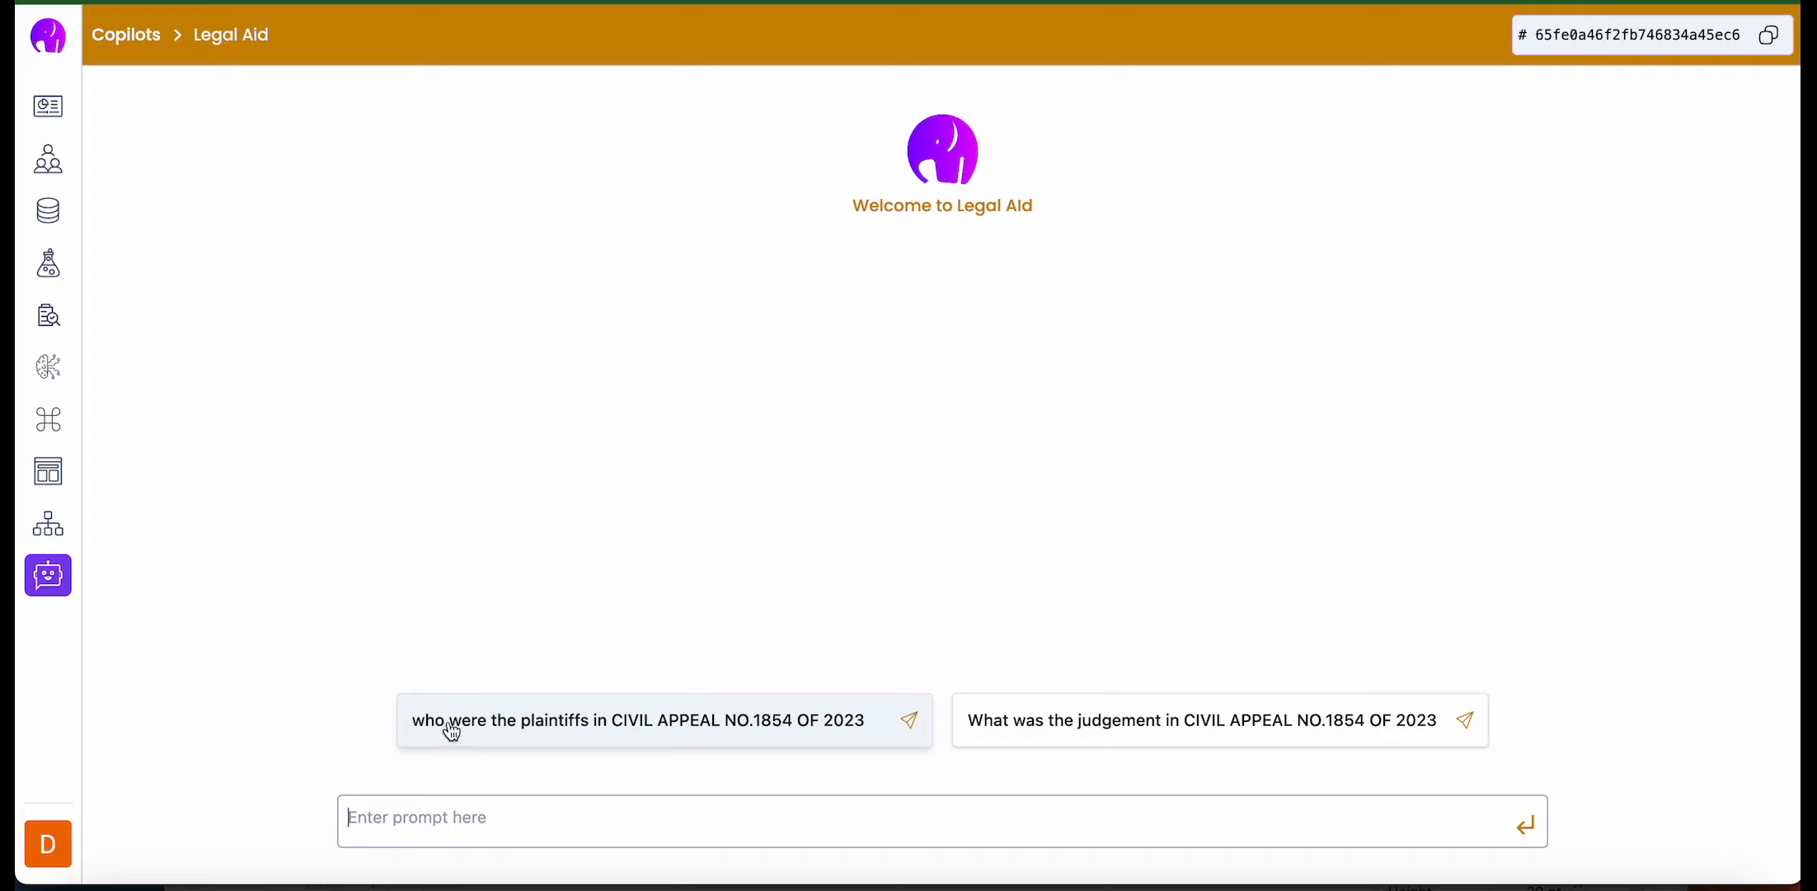
- Ask the Legal Aid copilot the seed question about the judgement in CIVIL APPEAL NO.1854 OF 2023 and review its answer, sources and follow-up questions
left_click(1230, 725)
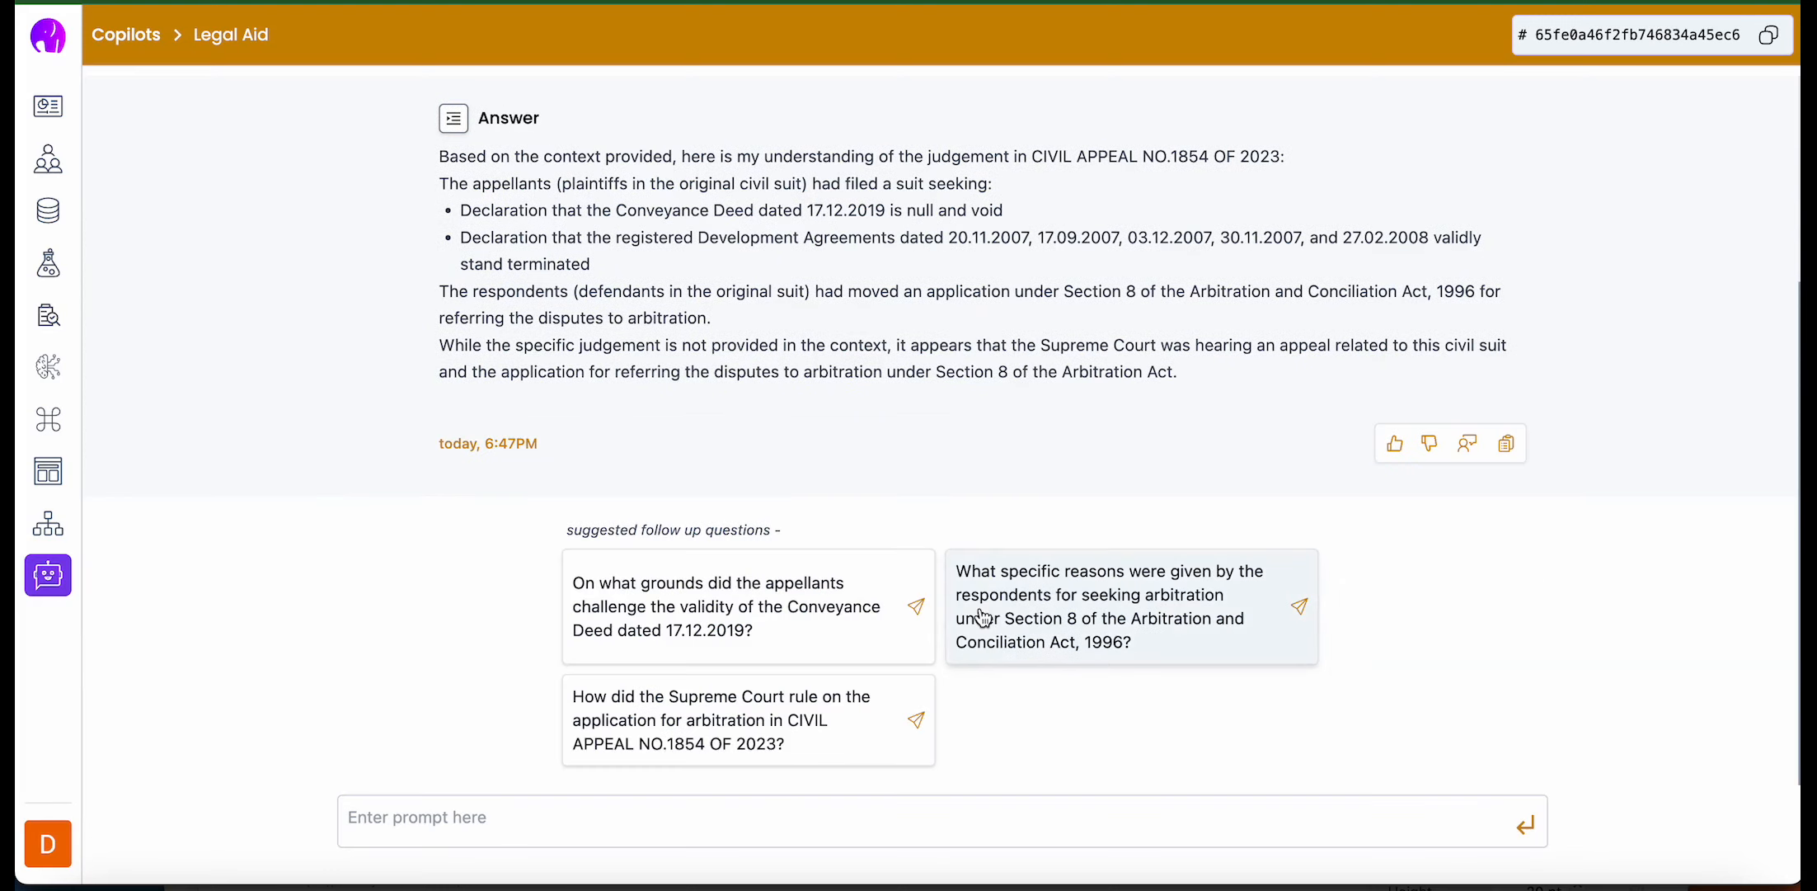
scroll(1023, 437, "up", 3)
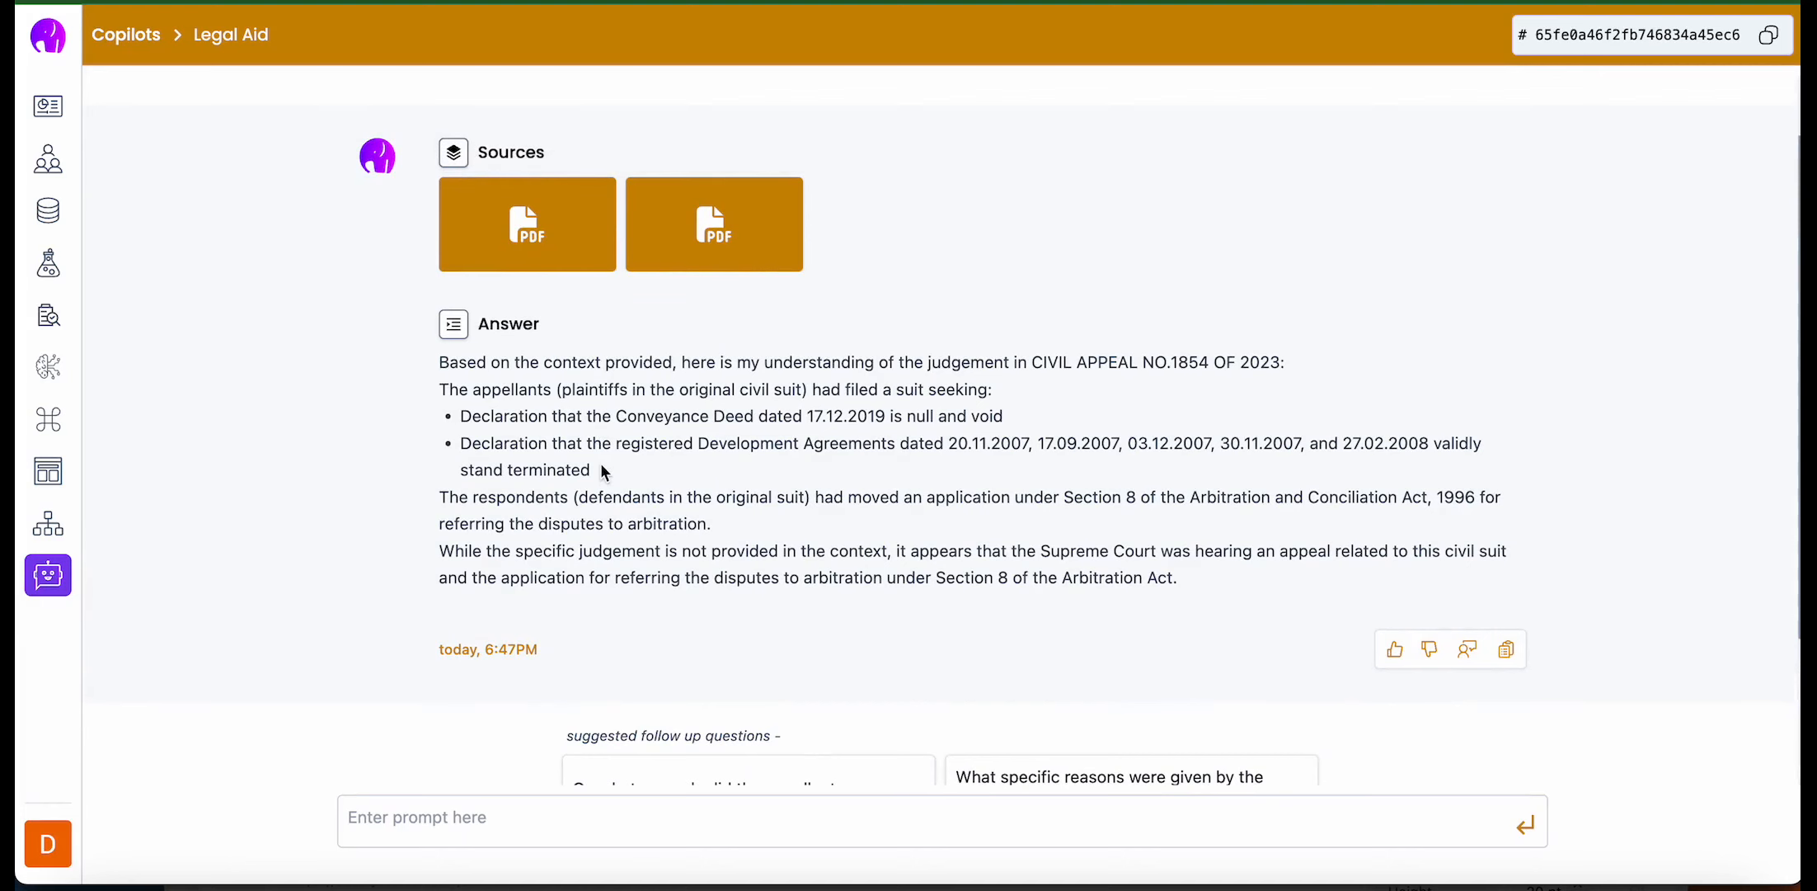
scroll(601, 466, "down", 3)
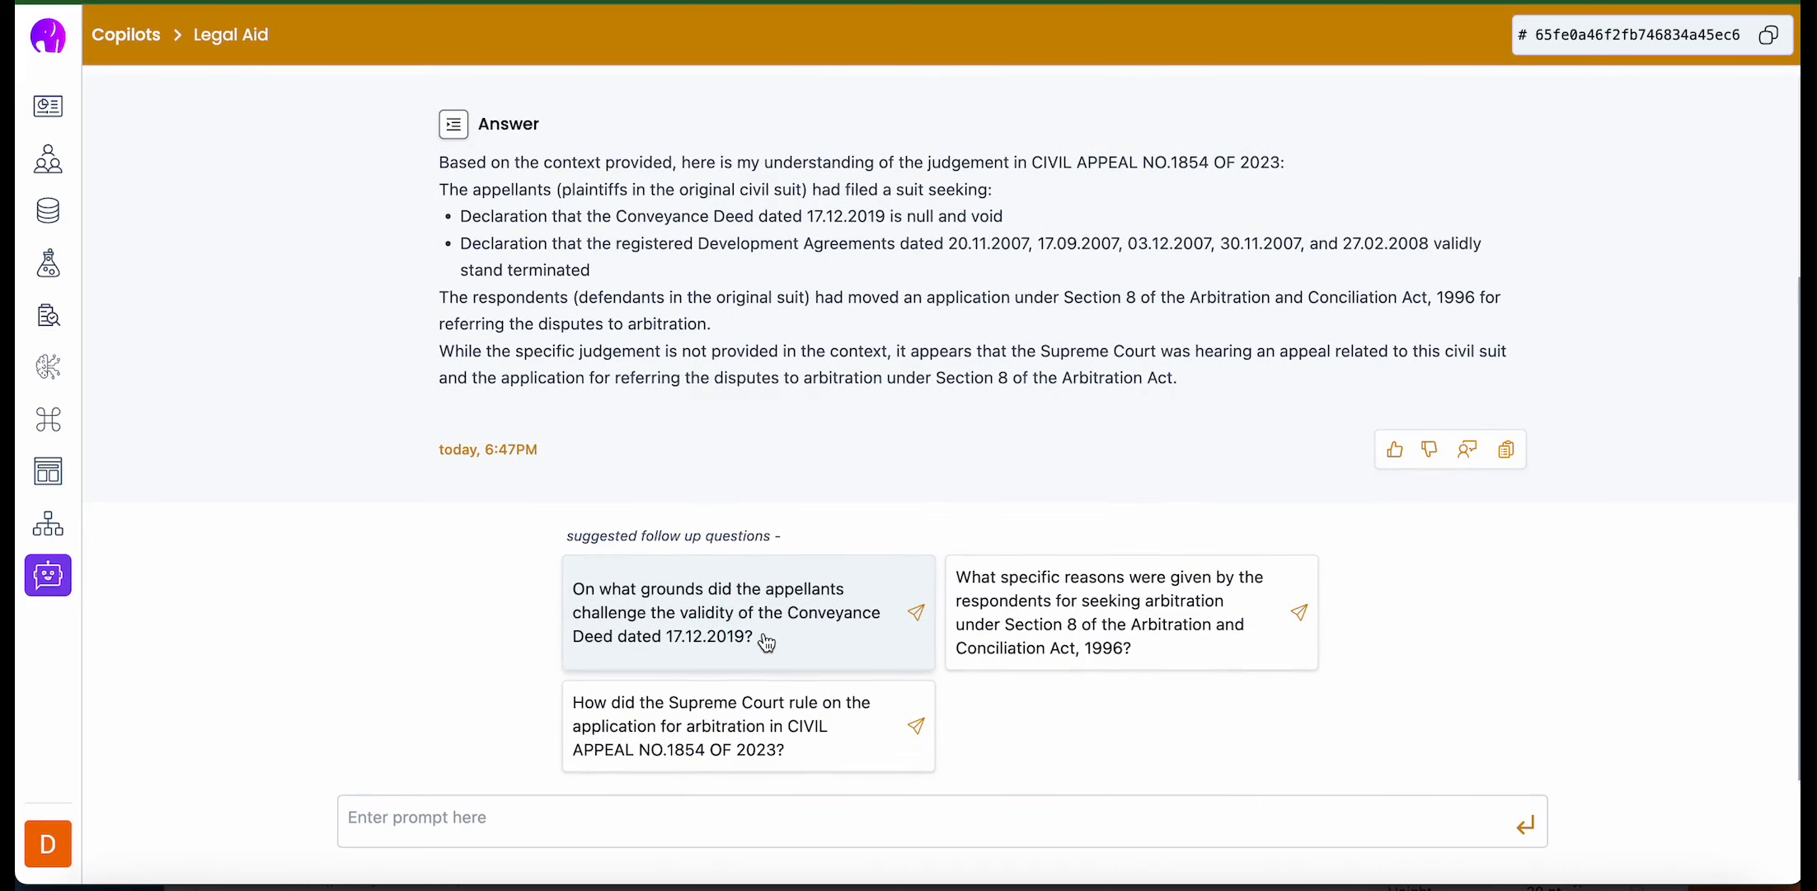
scroll(679, 457, "up", 5)
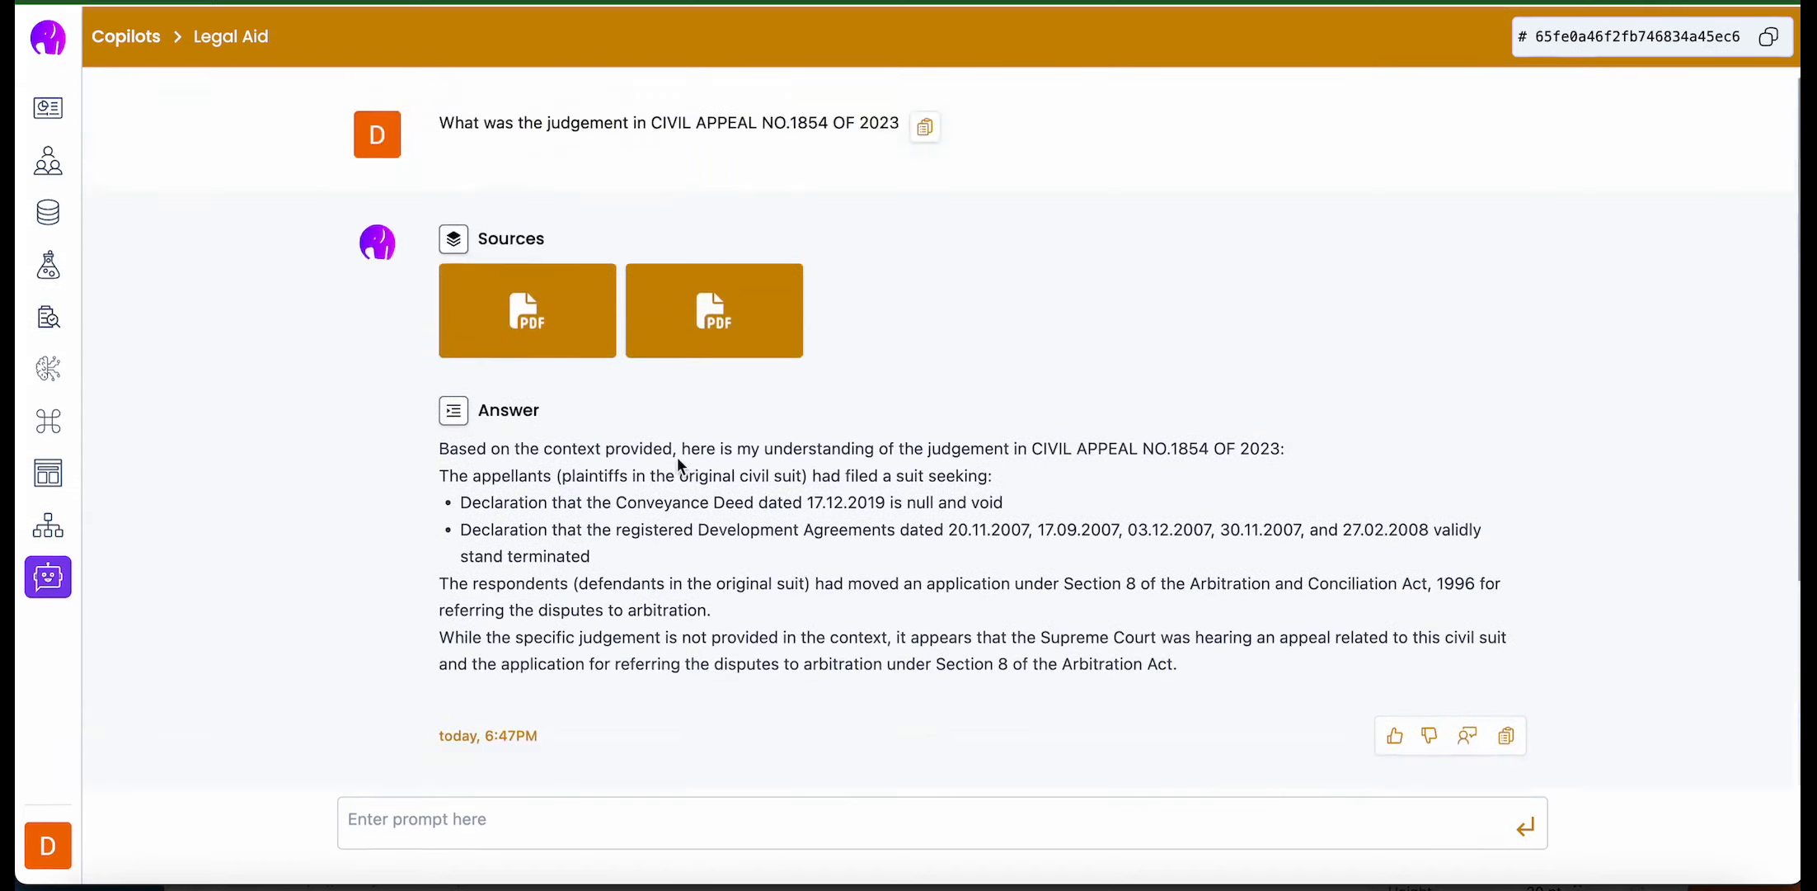
- Open the answer's first source PDF, look through the judgement text, and return to the copilot chat
left_click(577, 338)
scroll(987, 503, "down", 10)
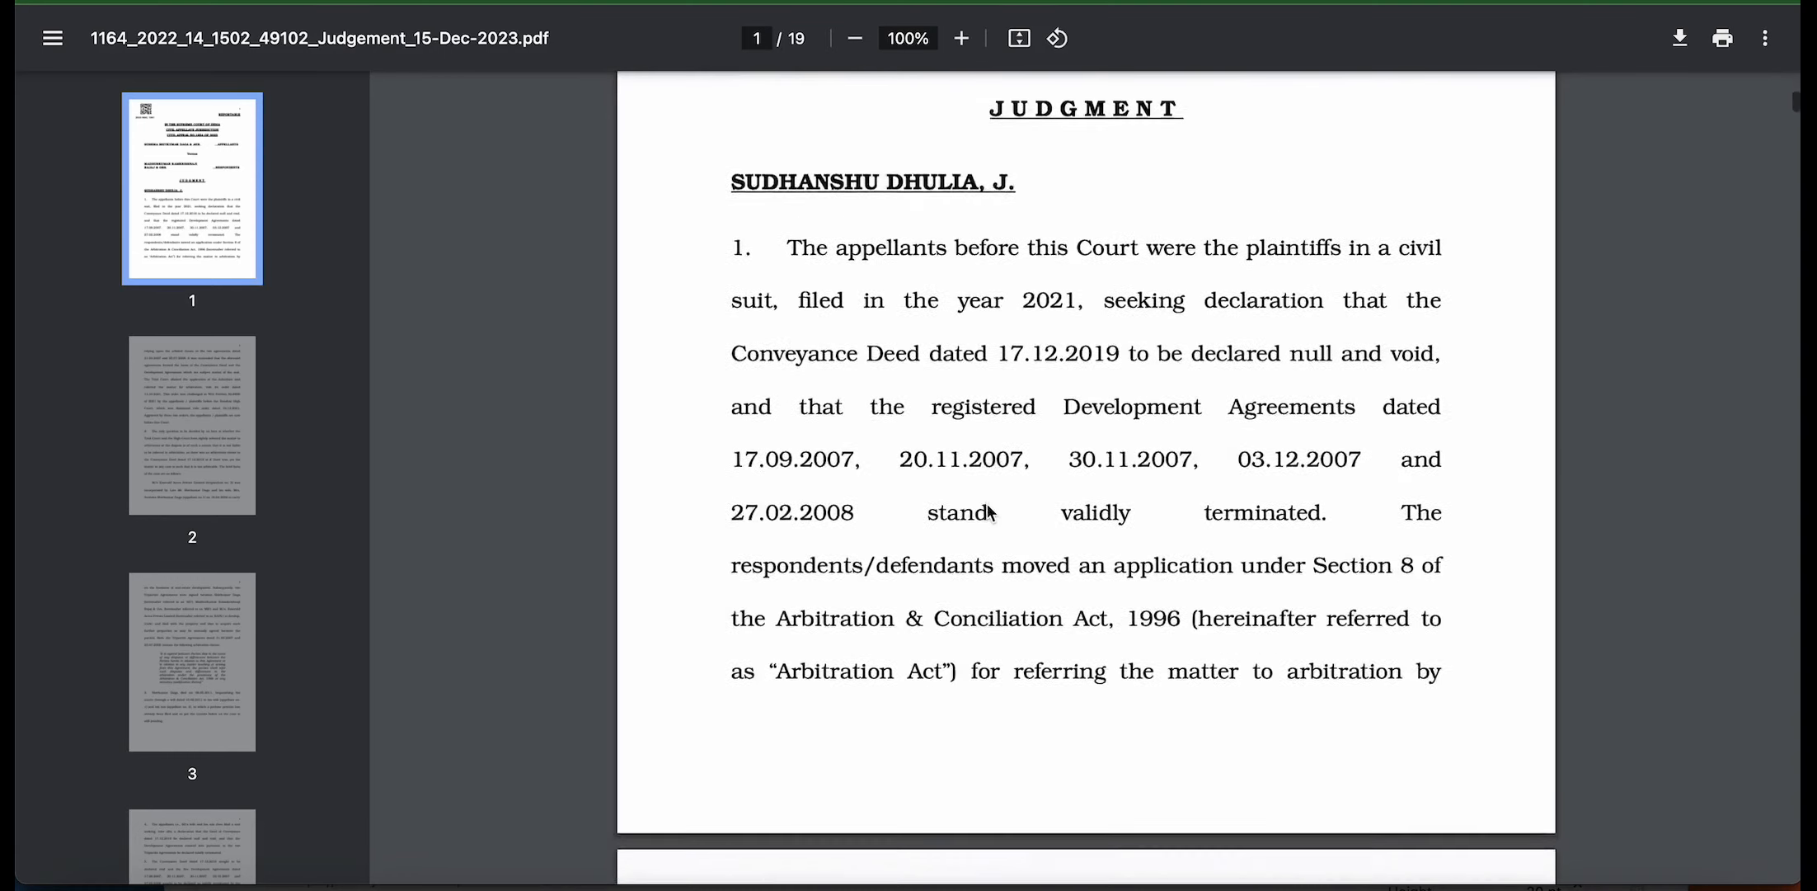
scroll(991, 511, "down", 20)
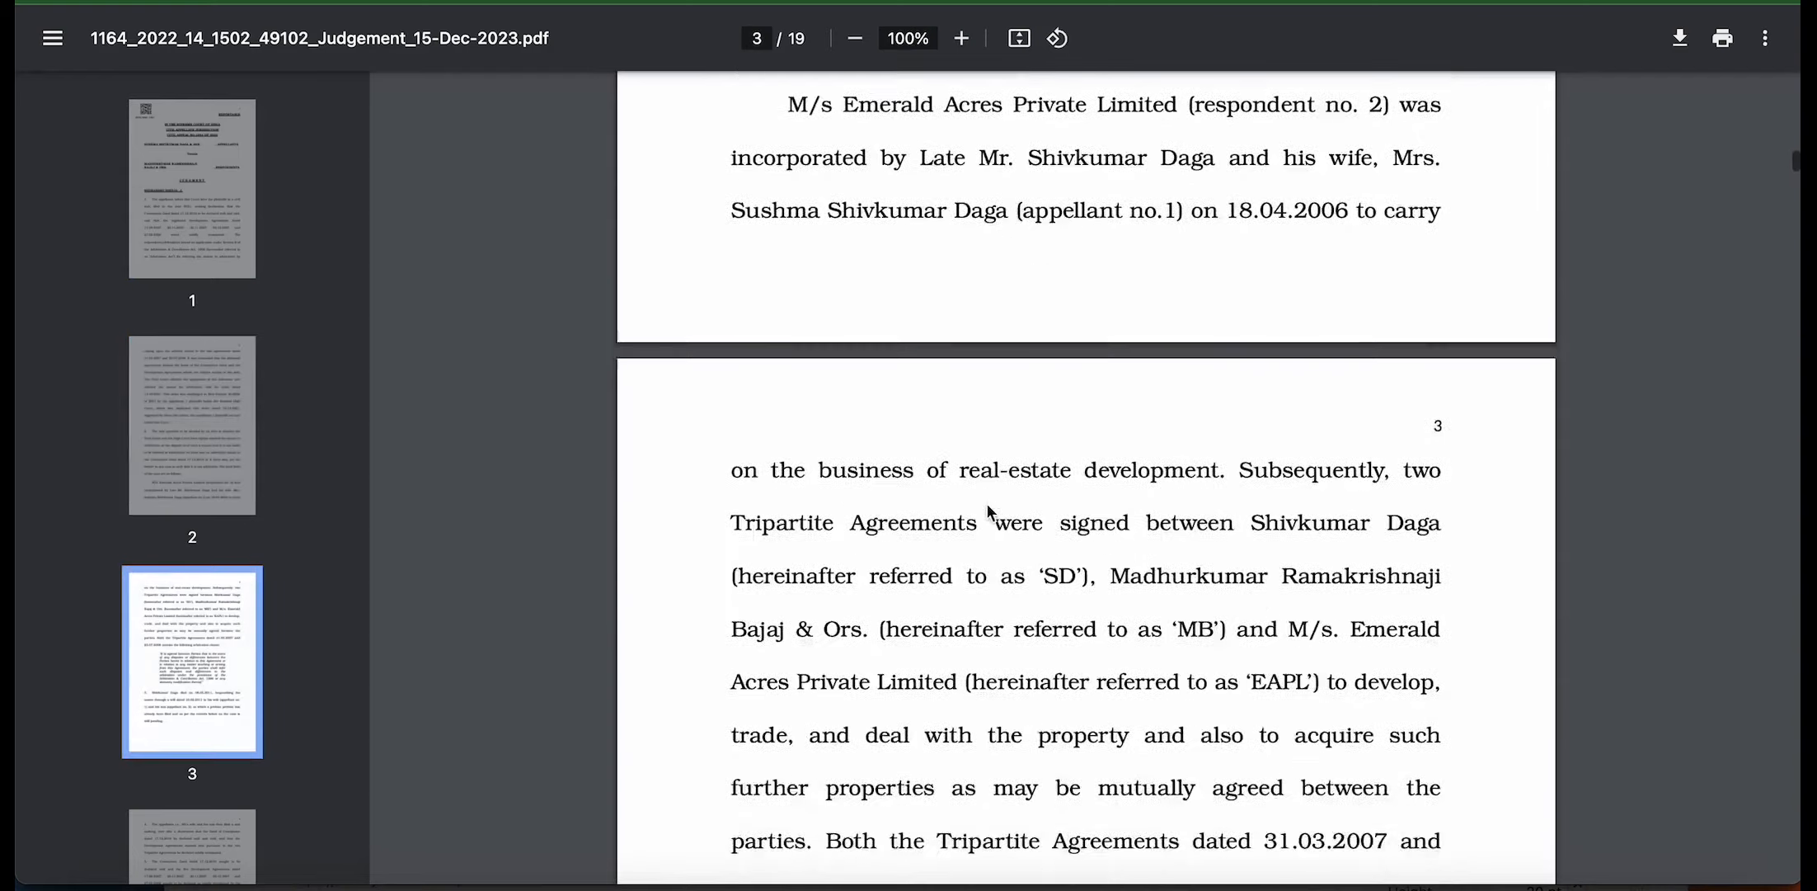
scroll(989, 511, "down", 5)
scroll(987, 511, "up", 20)
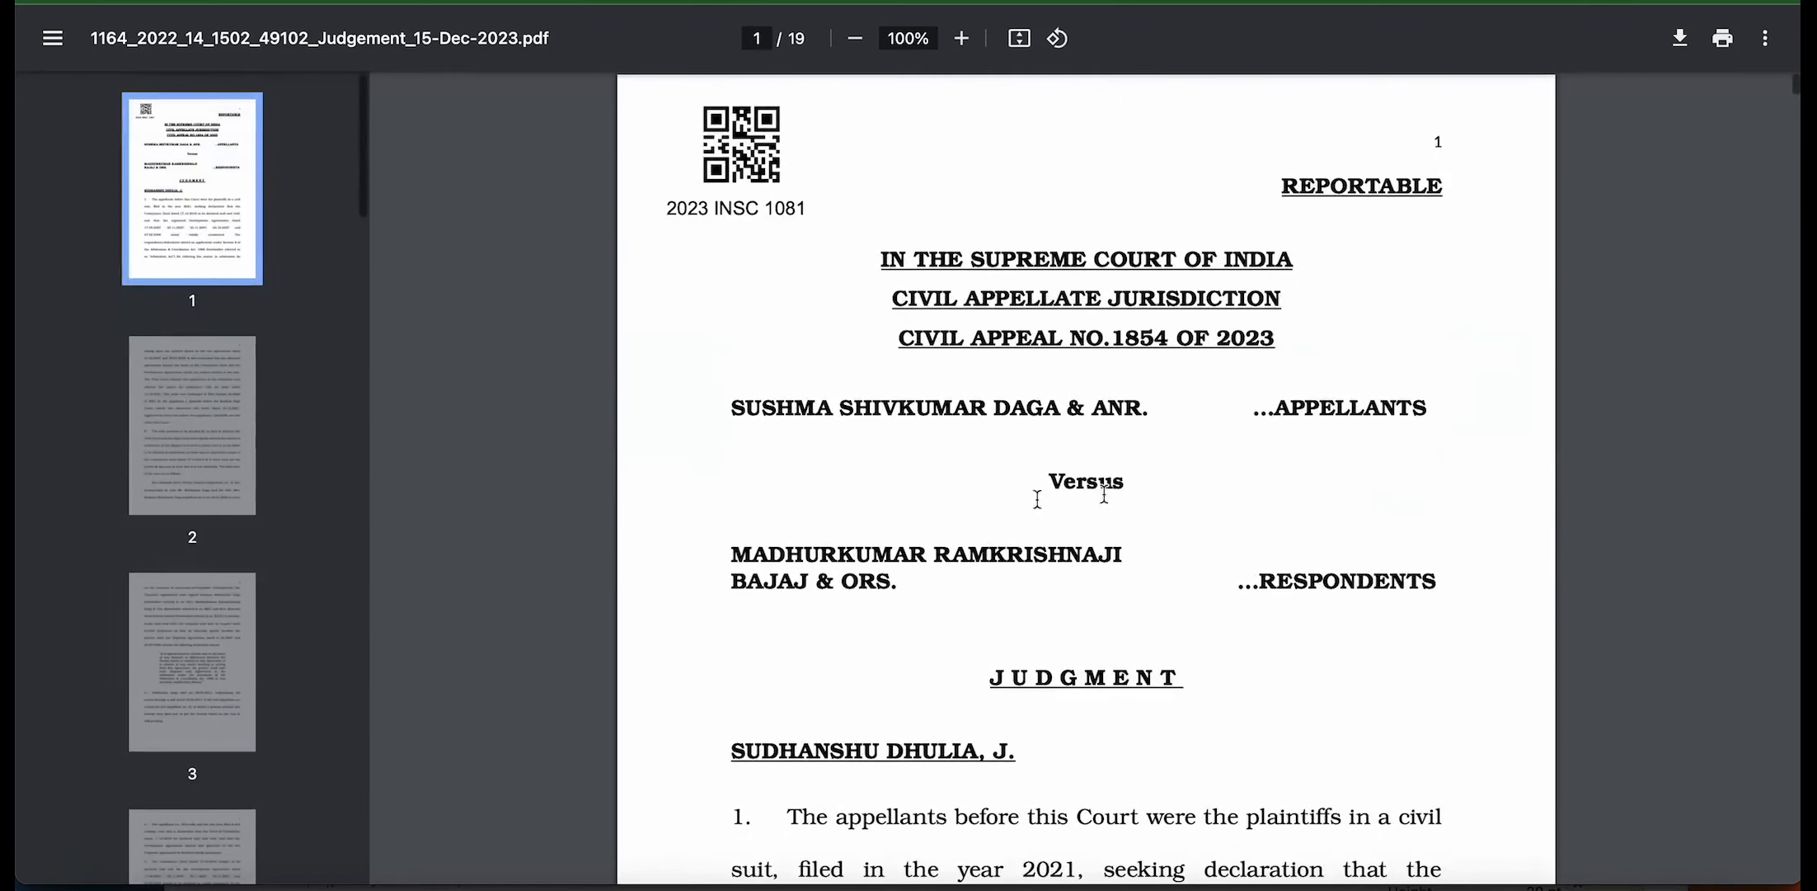
left_click(1035, 2)
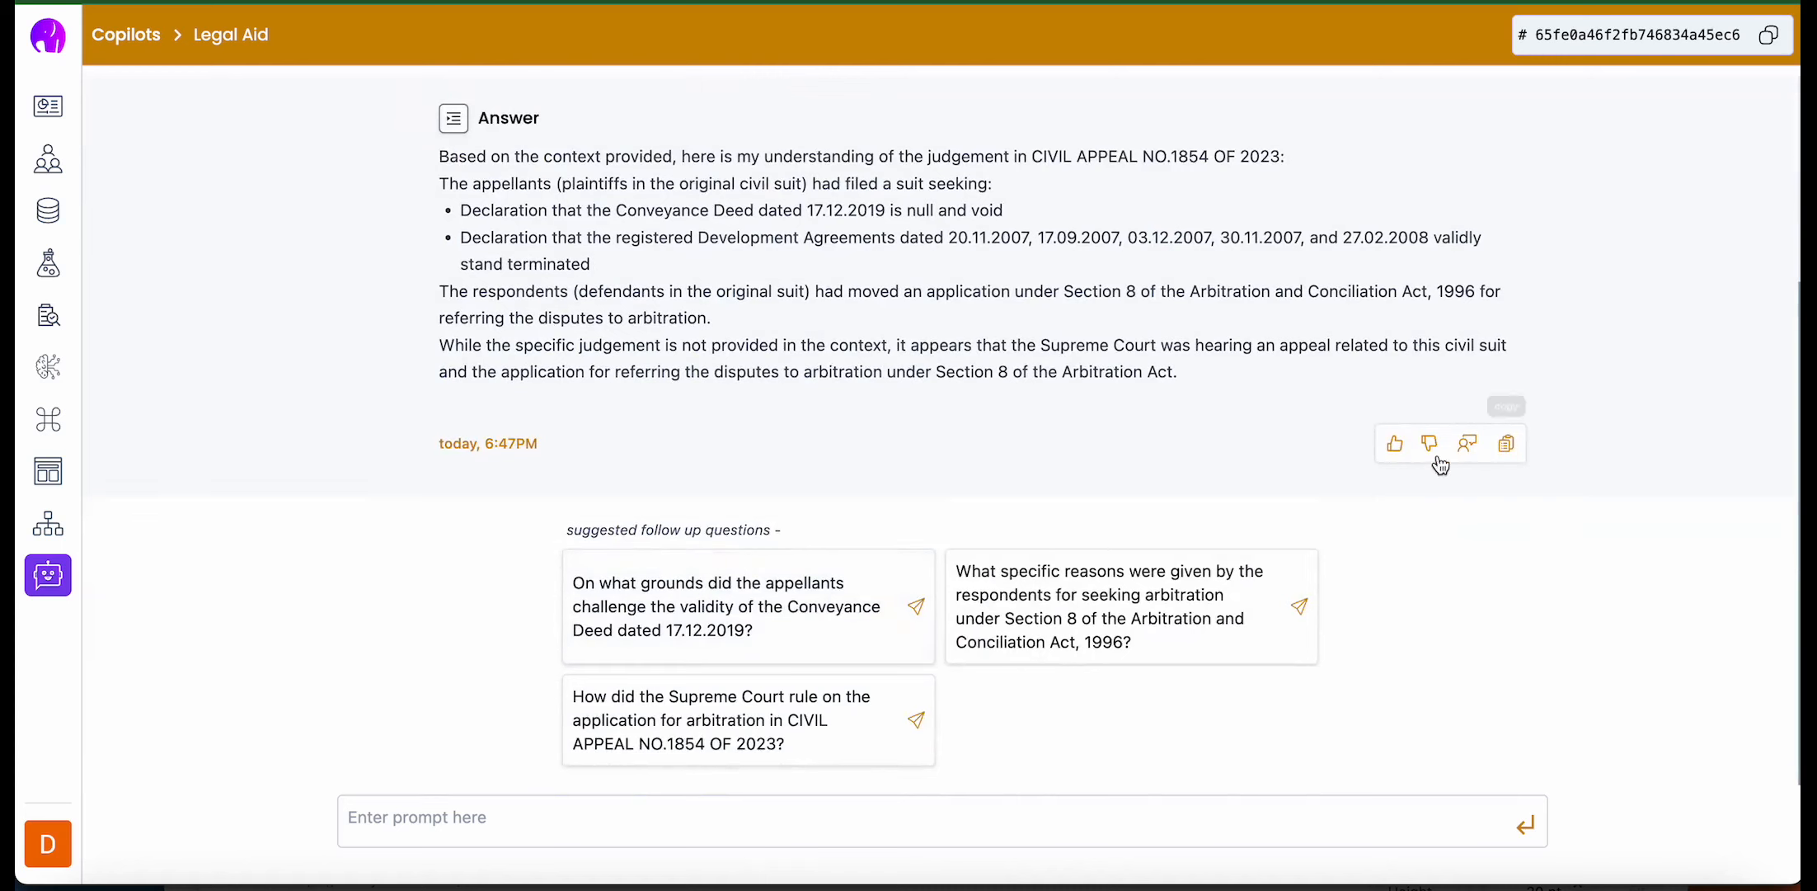
- Like the copilot's answer, and in its feedback form set the rating to 2 and begin the correction entry
left_click(1394, 445)
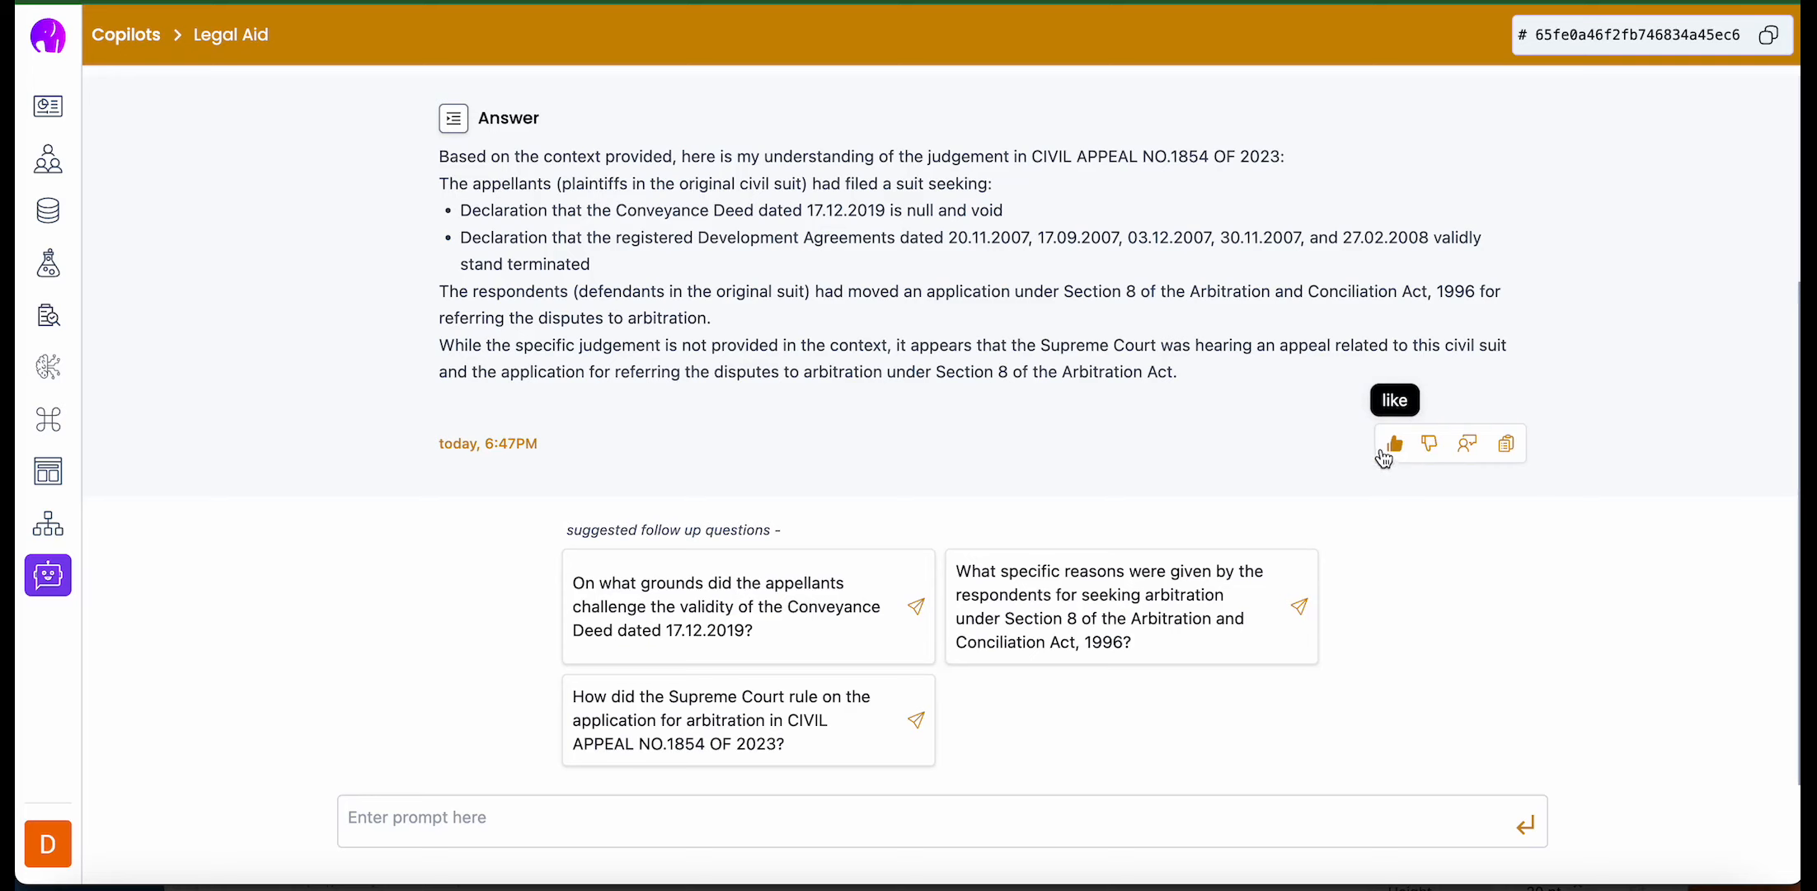
left_click(1468, 445)
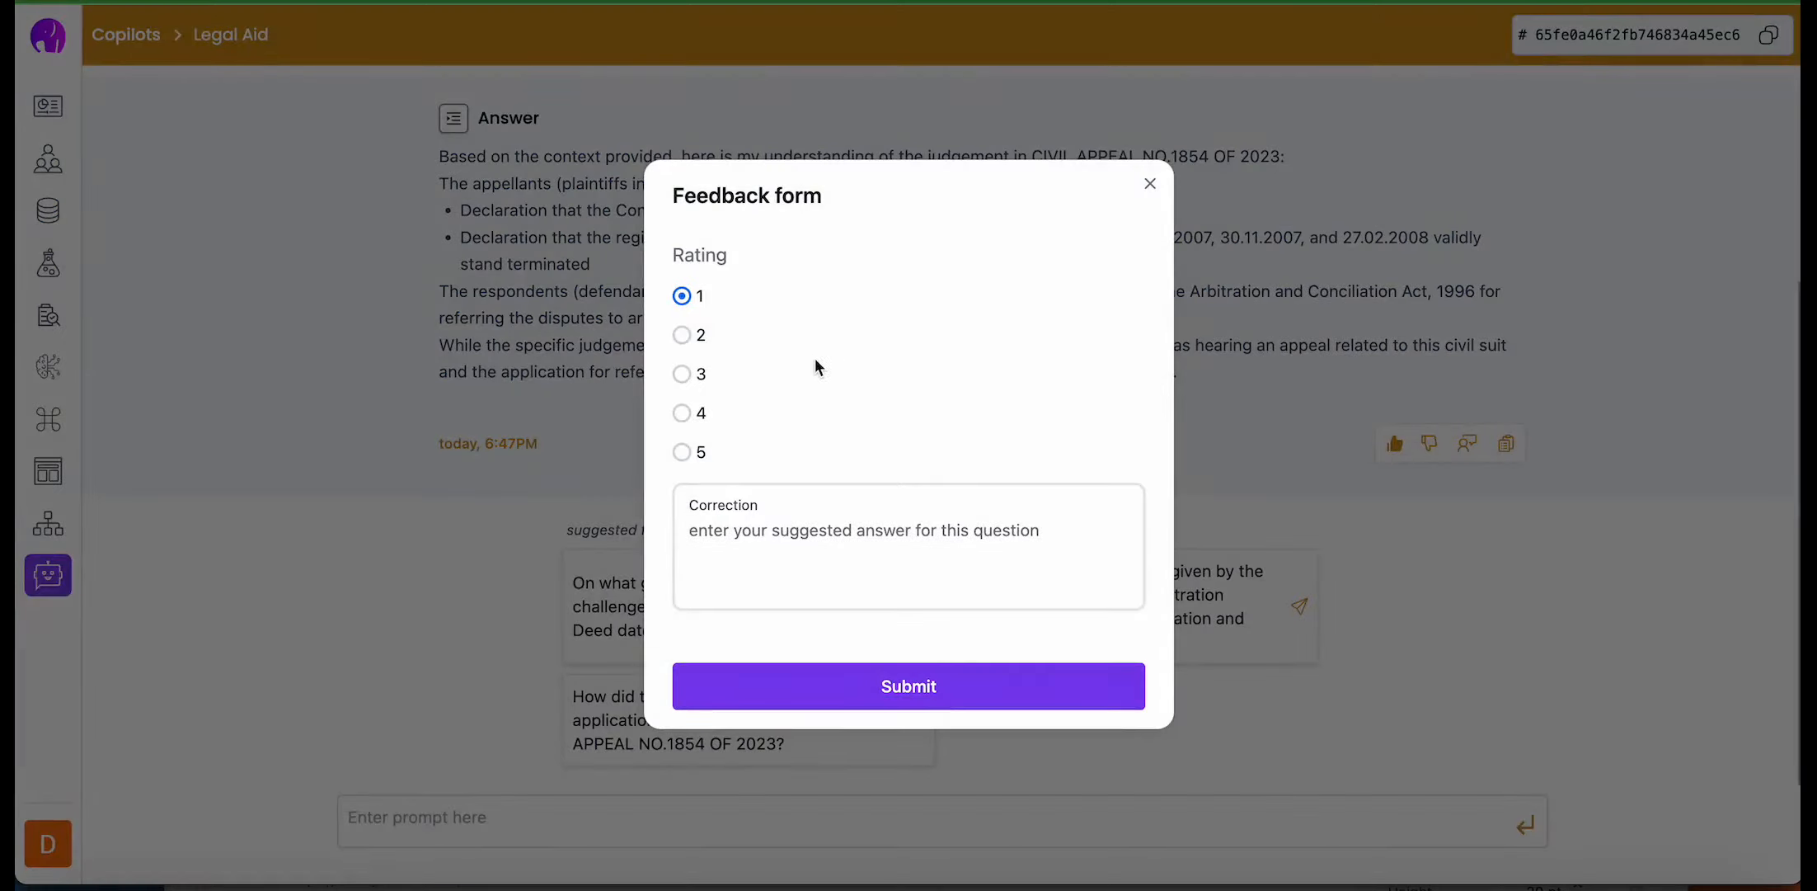
left_click(691, 336)
left_click(743, 540)
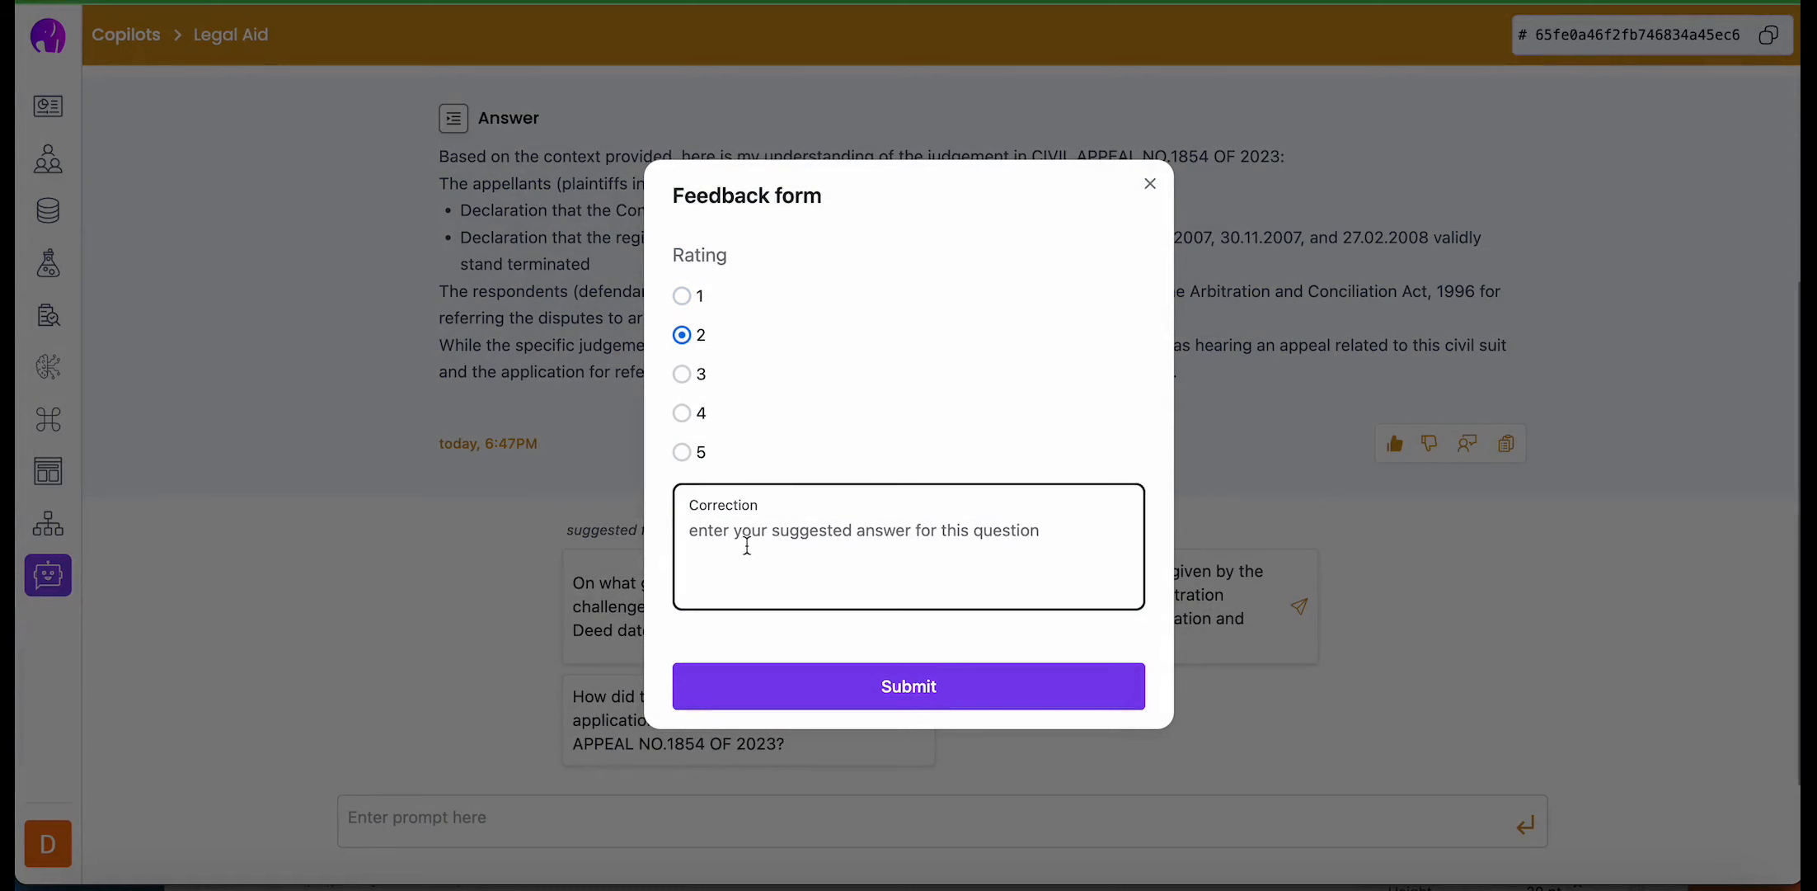